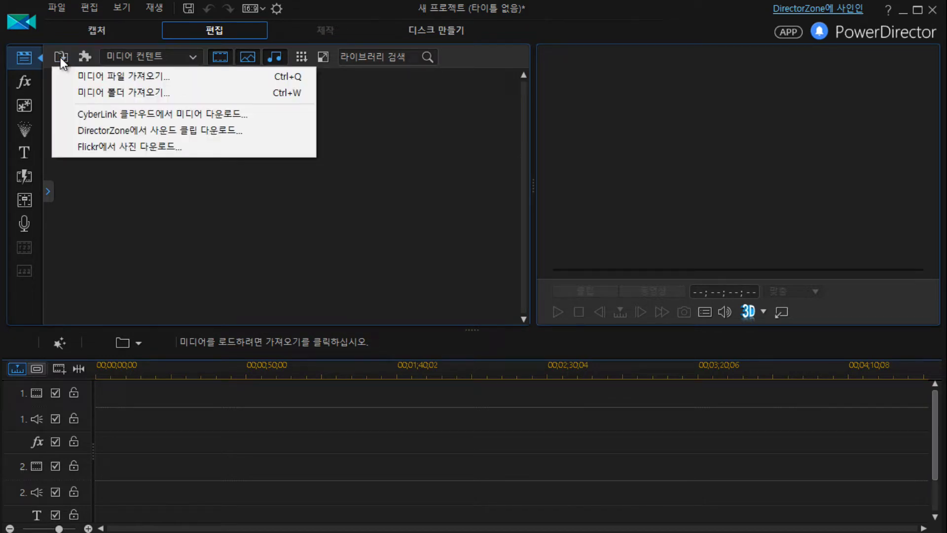
Step: Import all the media files from the 커뮤니티 folder inside 커뮤니티1 into the media library
click(116, 77)
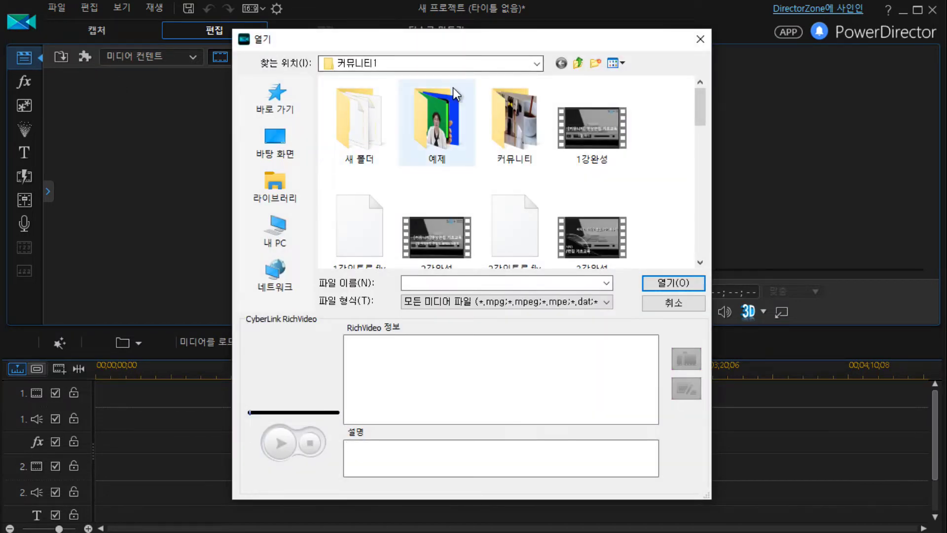
click(577, 63)
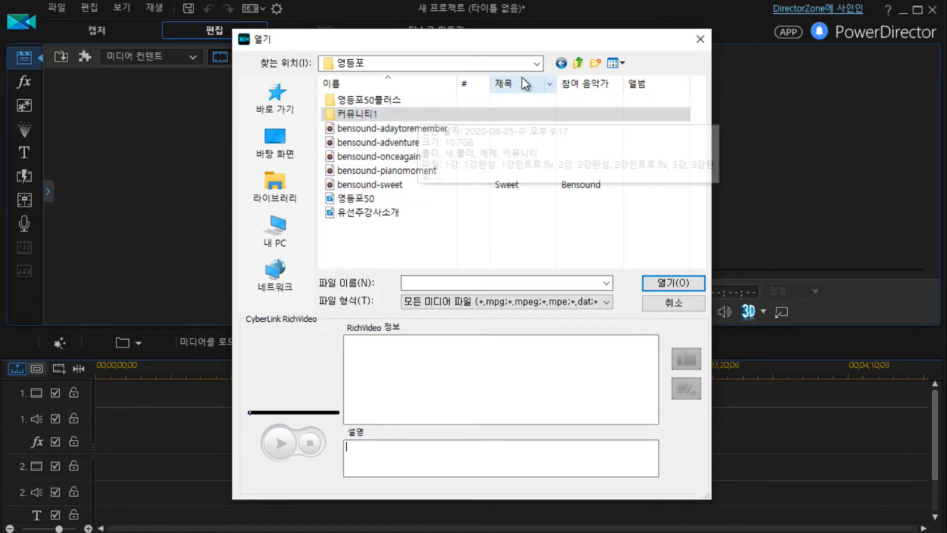
double_click(365, 115)
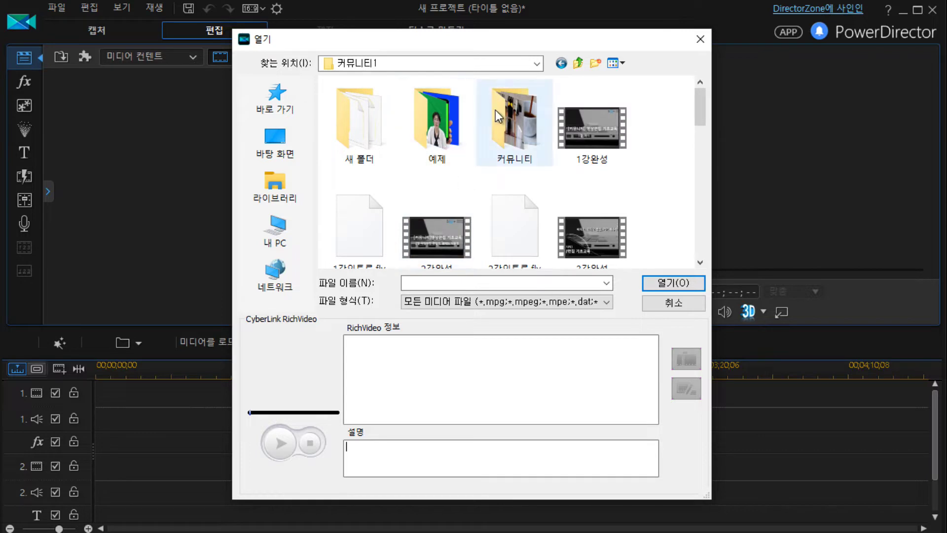
double_click(519, 131)
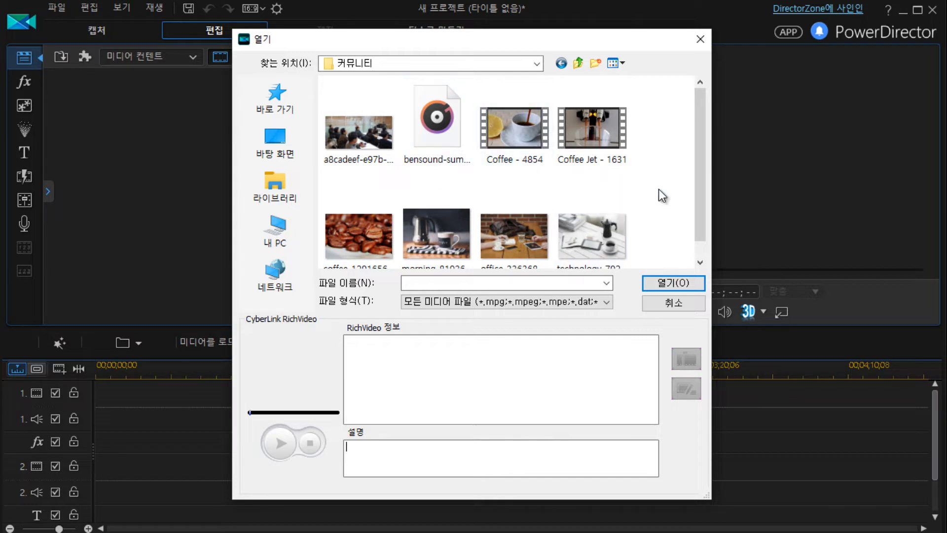
key(ctrl+a)
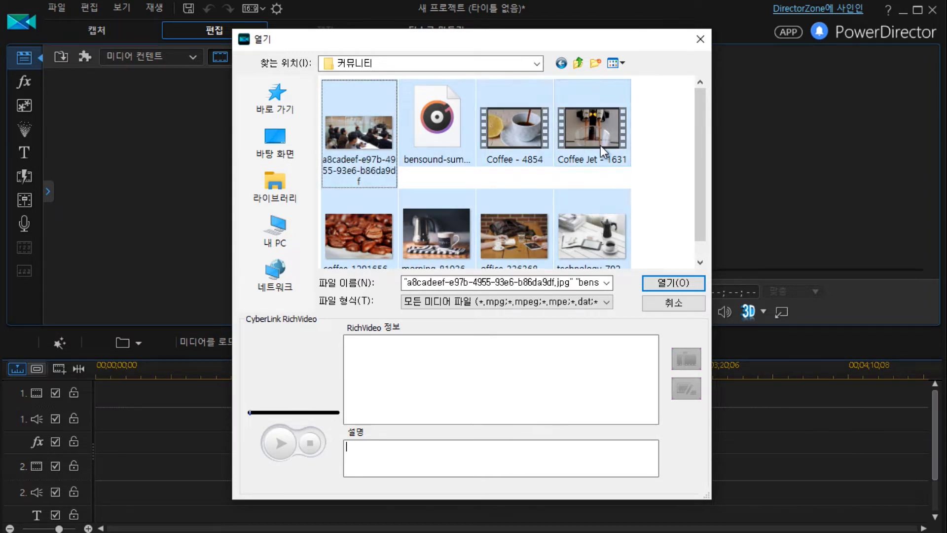
click(668, 285)
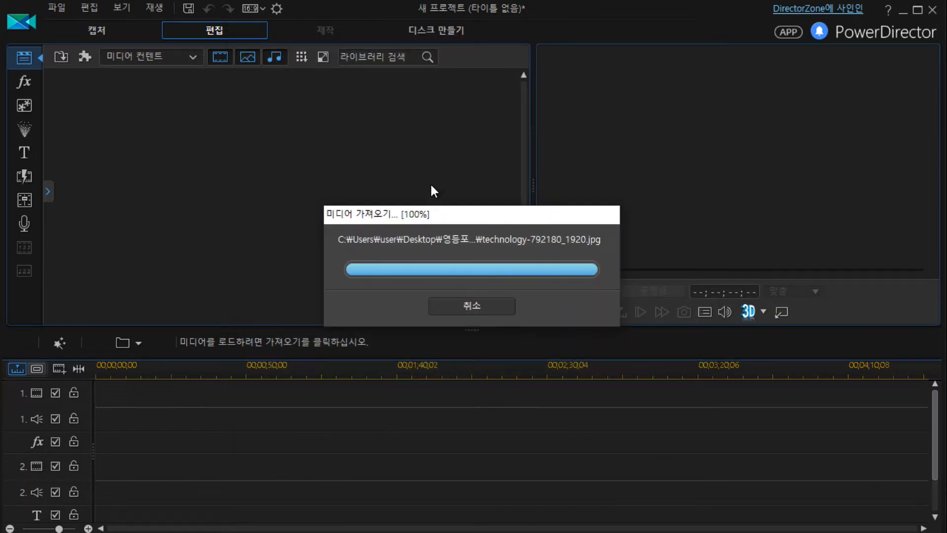
click(574, 332)
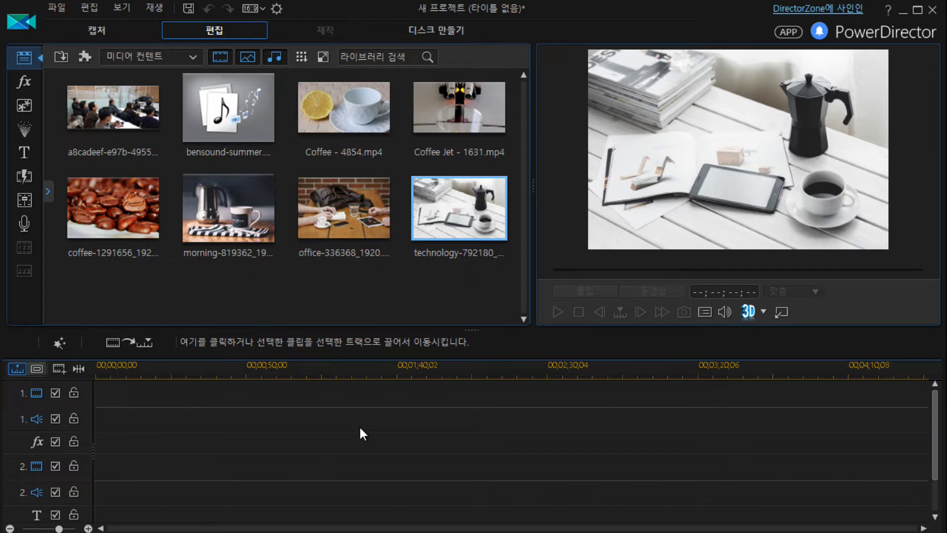
Step: Place the 기본 title template at the start of video track 1
click(99, 375)
click(120, 378)
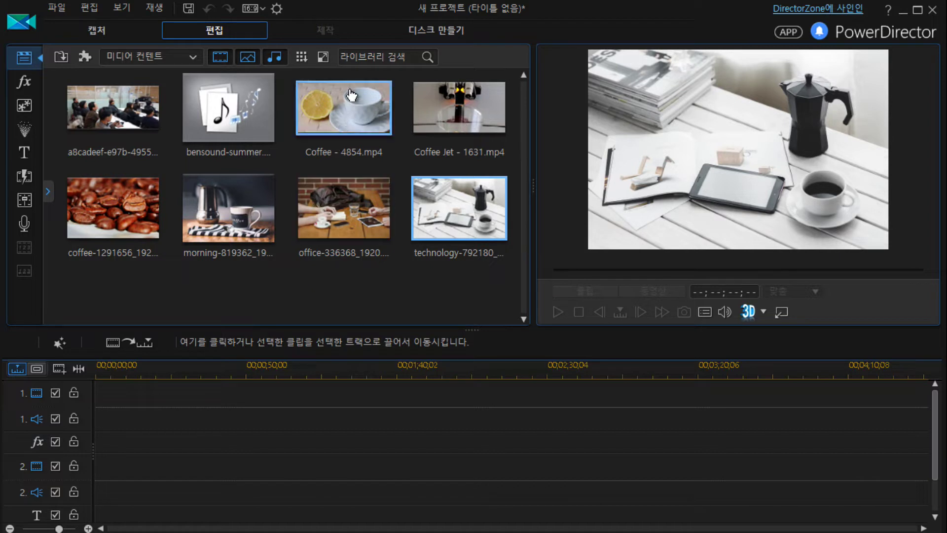
click(25, 148)
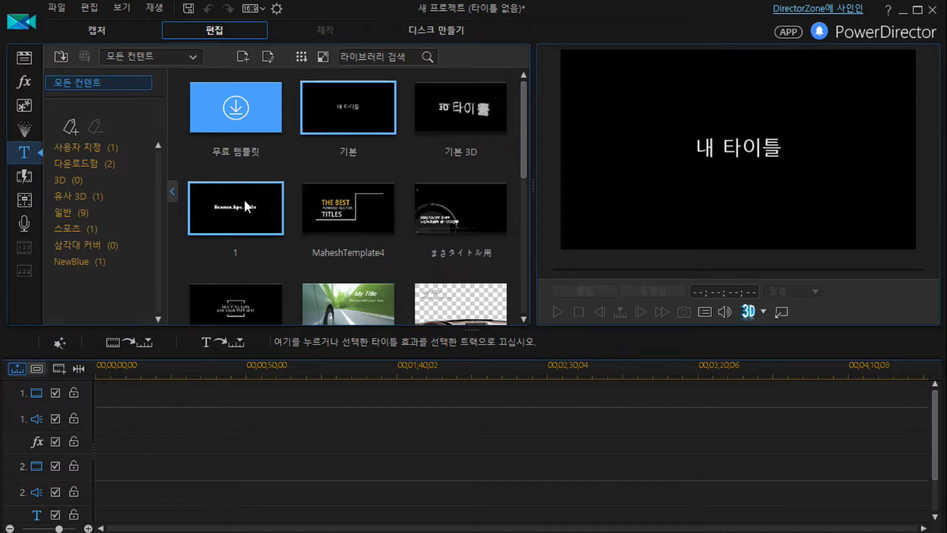
mouse_move(352, 108)
mouse_down()
mouse_move(124, 395)
mouse_move(101, 401)
mouse_up()
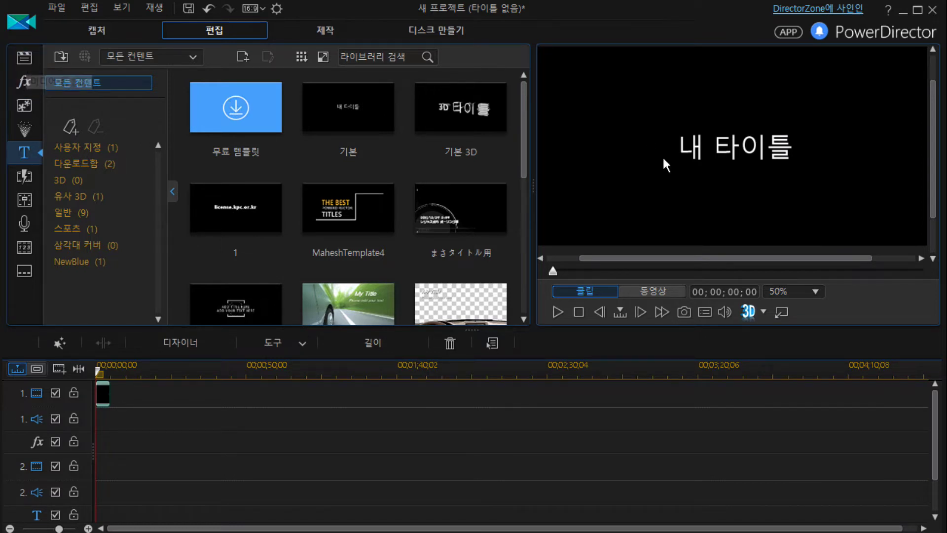
Step: Return to the media library and move the title clip from video track 1 to the start of video track 2
click(29, 60)
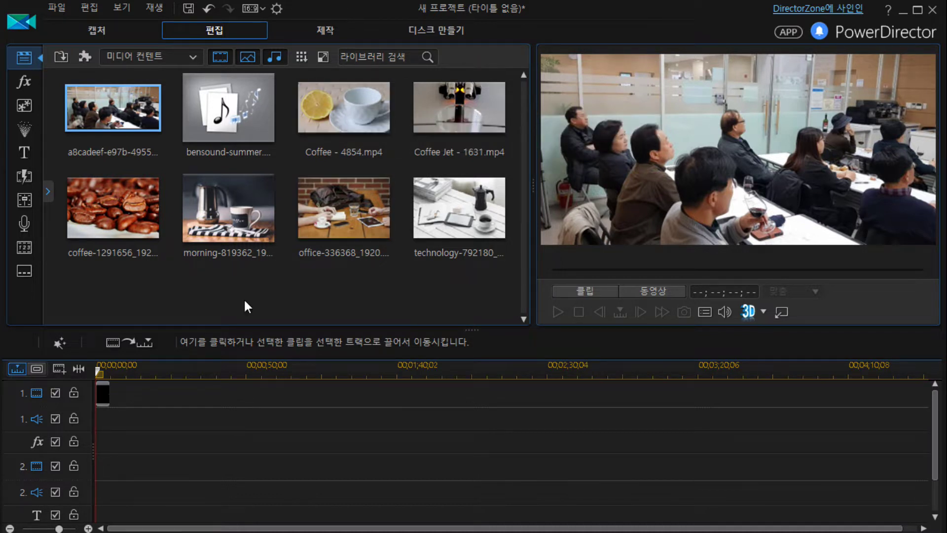
click(105, 390)
drag(113, 413, 102, 469)
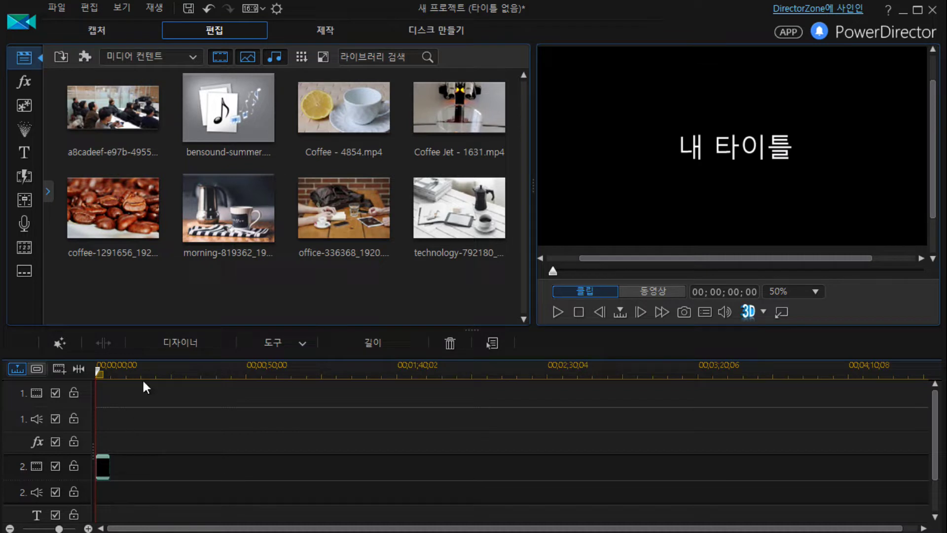
drag(124, 211, 135, 182)
drag(111, 123, 96, 407)
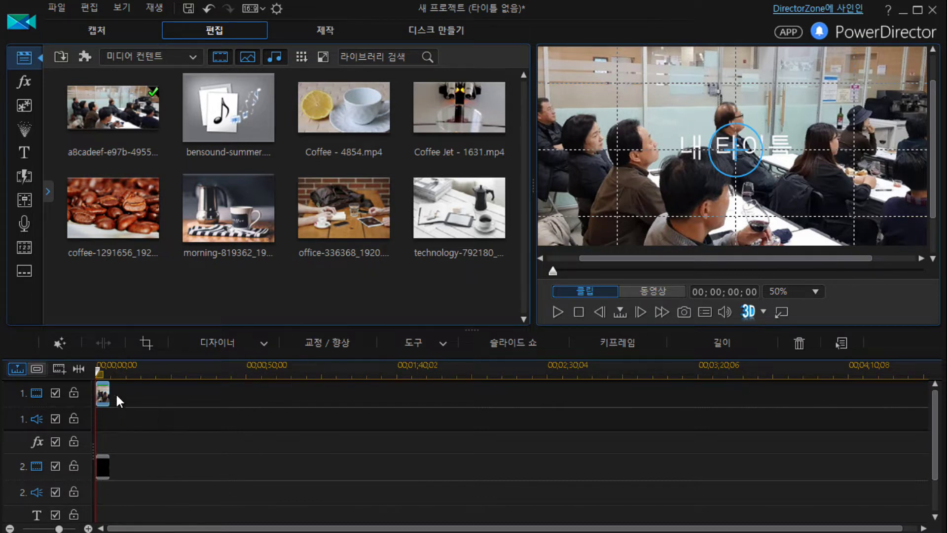
key(Delete)
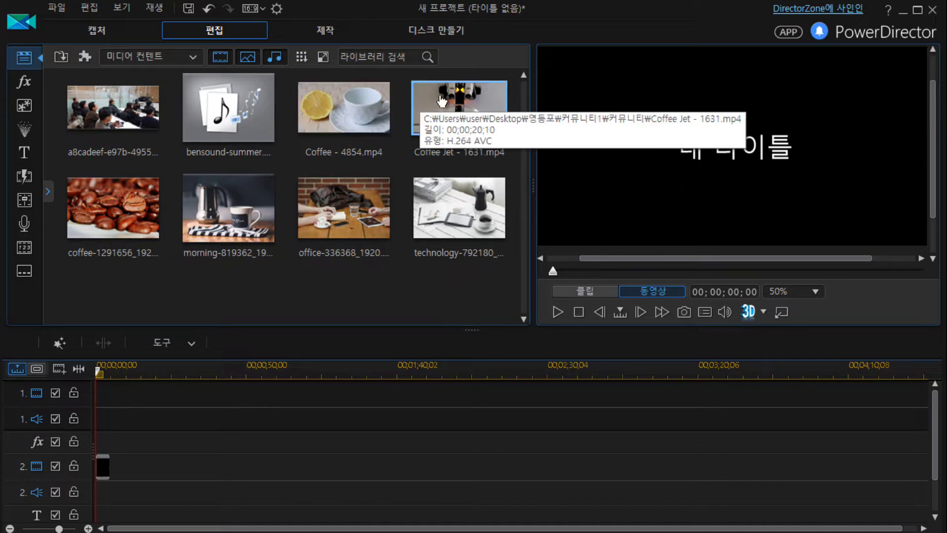
Step: Place the coffee-1291656, technology-792180 and morning-819362 photos in that order from the start of video track 1
drag(116, 226, 97, 402)
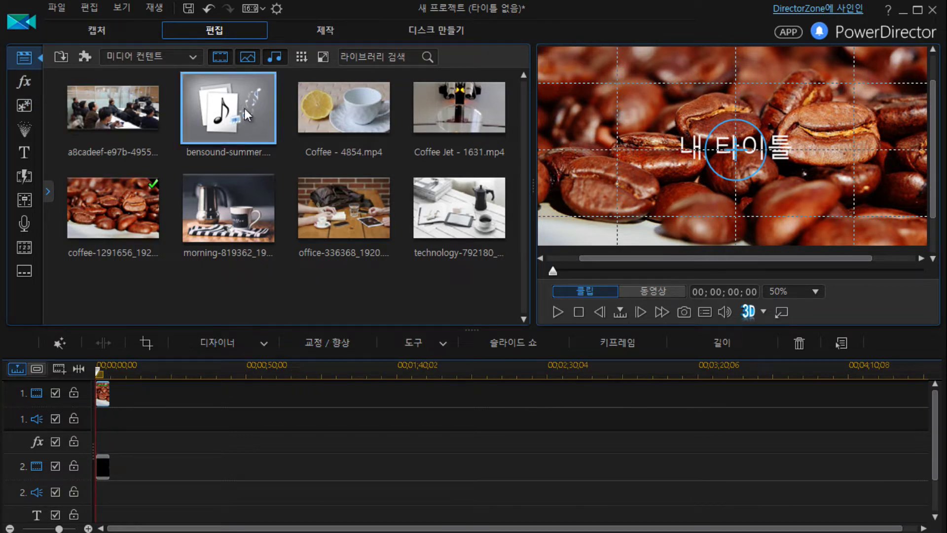
drag(339, 120, 141, 412)
drag(227, 213, 133, 394)
Step: Append Coffee - 4854.mp4, Coffee Jet - 1631.mp4, the office-336368 photo and the coffee-1291656 photo to video track 1, accepting the frame rate conflicts
click(348, 119)
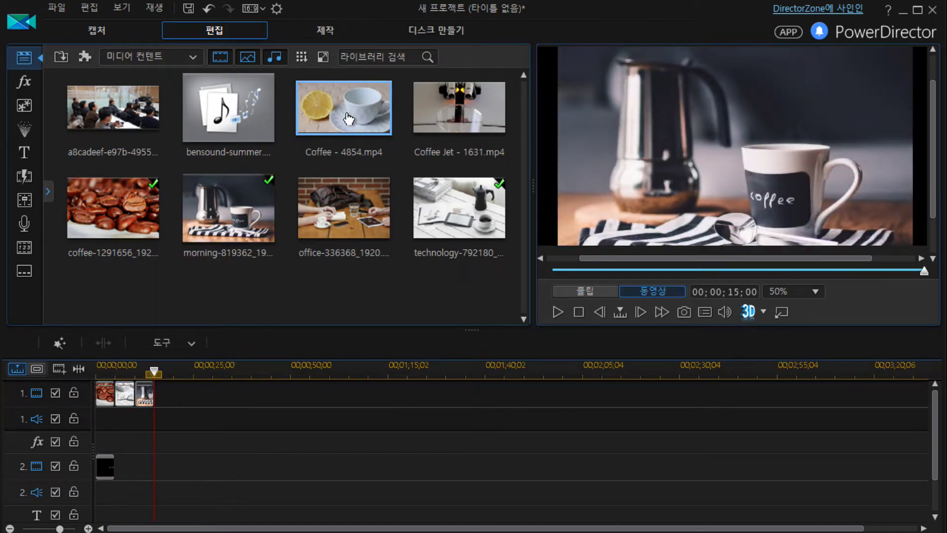
drag(348, 119, 161, 406)
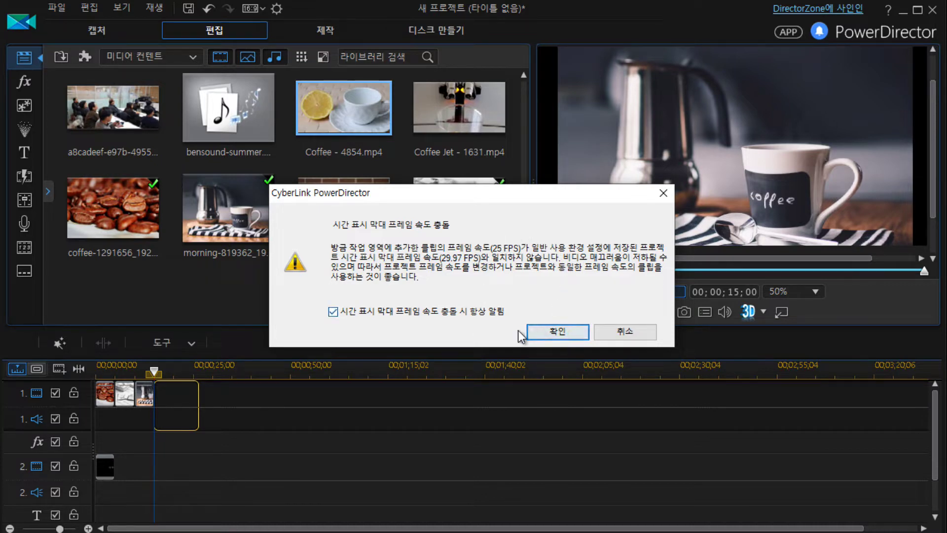
click(567, 335)
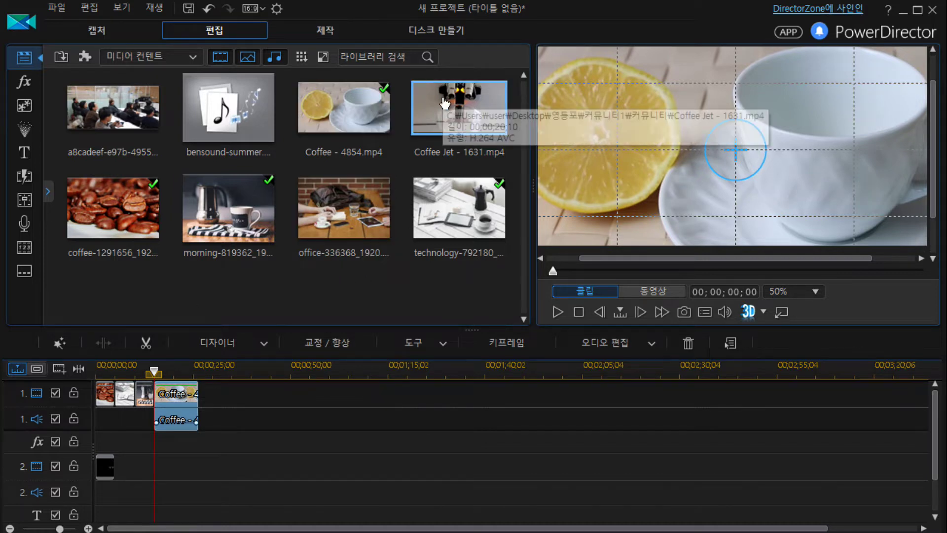
drag(434, 105, 202, 409)
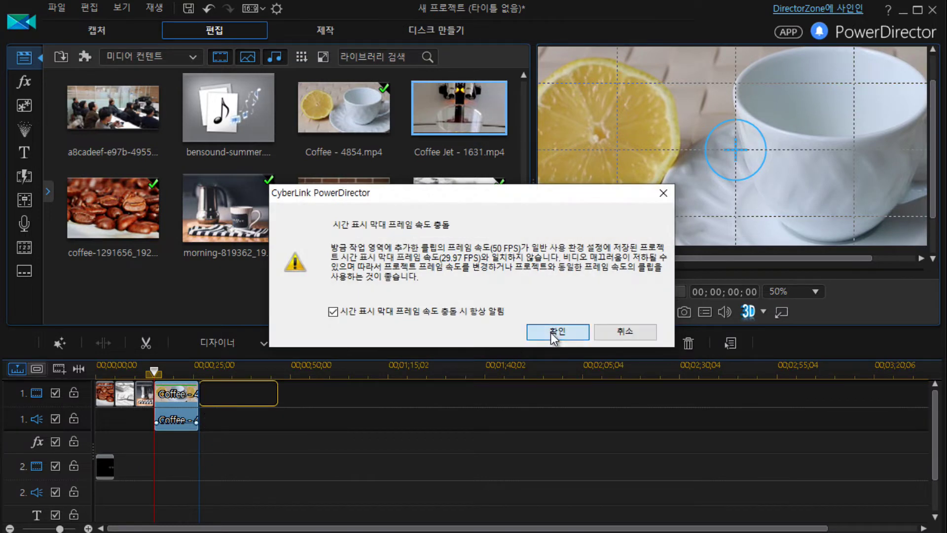
click(552, 335)
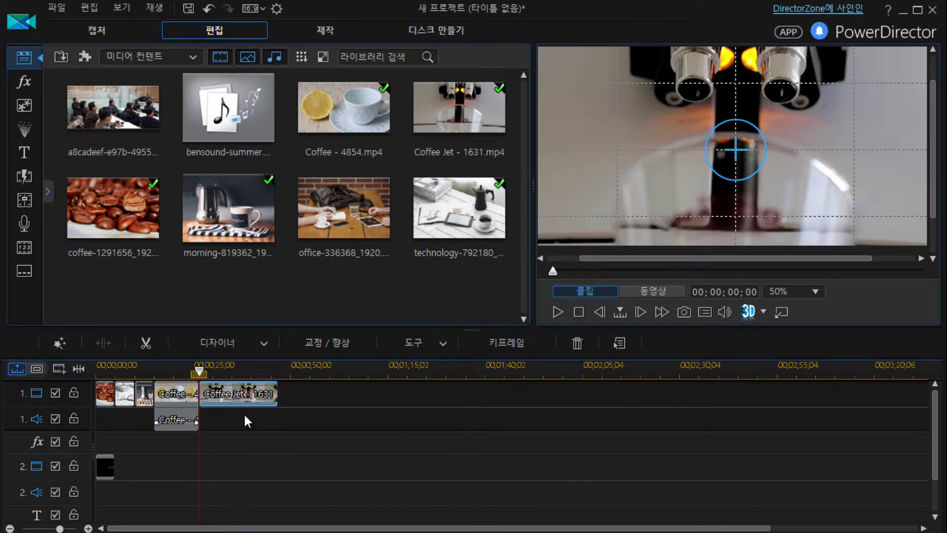
drag(350, 220, 289, 418)
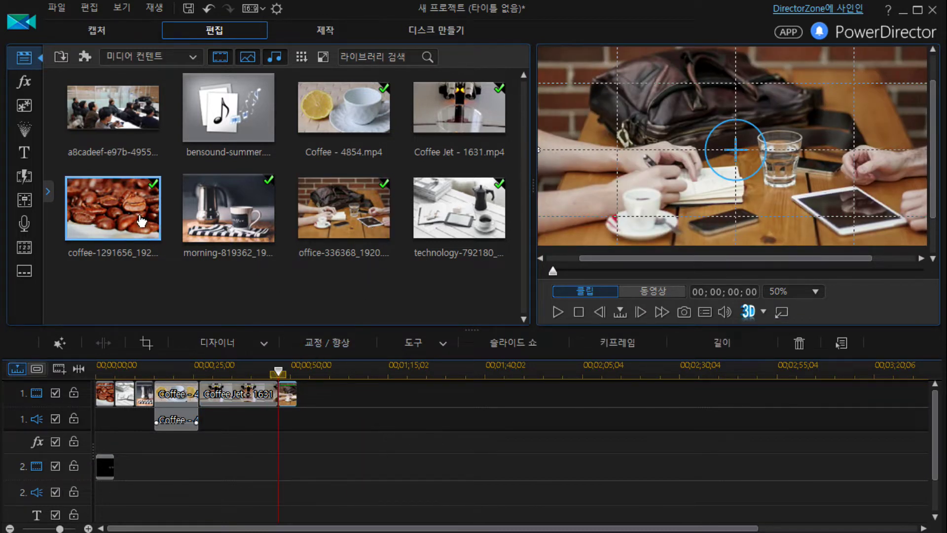
drag(134, 220, 300, 398)
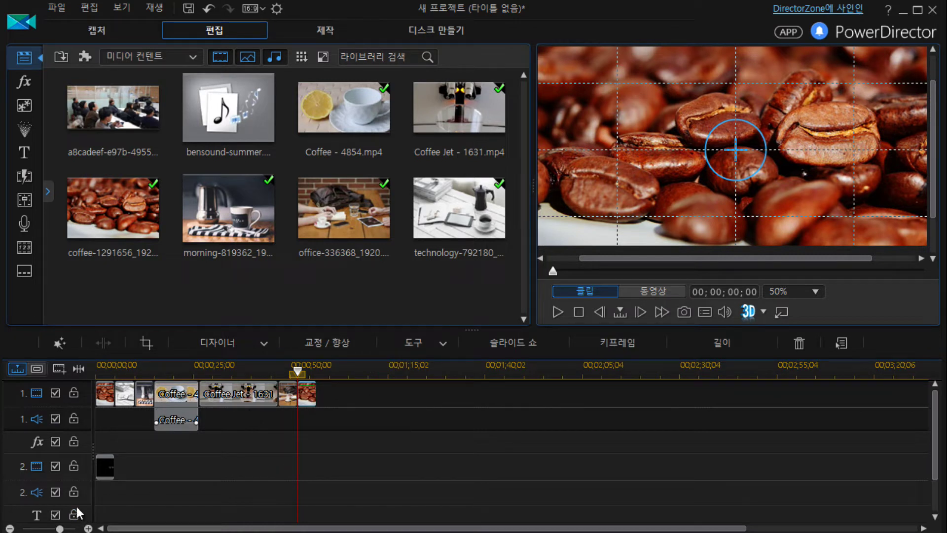
Step: Add the 가운데 transition between the first and second clips and the 거울 transition between the second and third clips
click(88, 528)
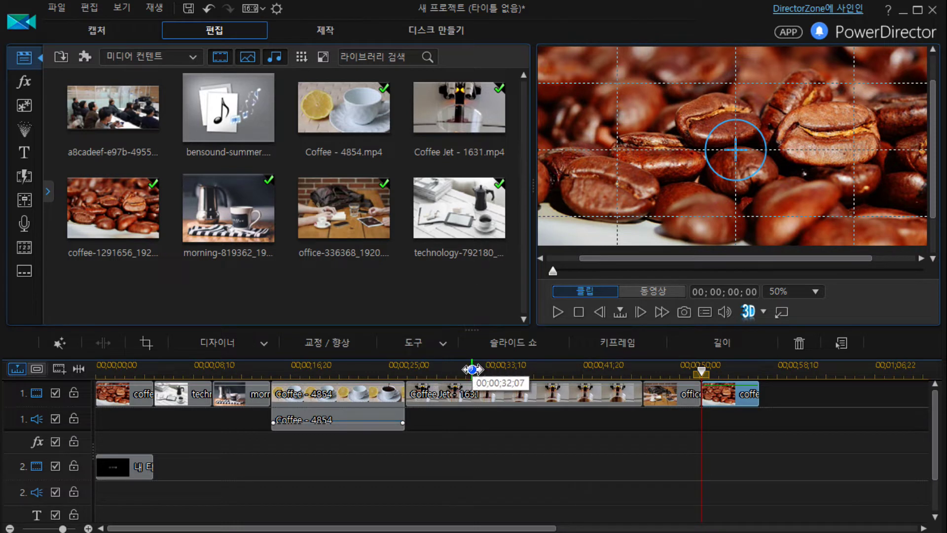
scroll(491, 370, down, 5)
drag(508, 365, 445, 368)
drag(361, 527, 311, 526)
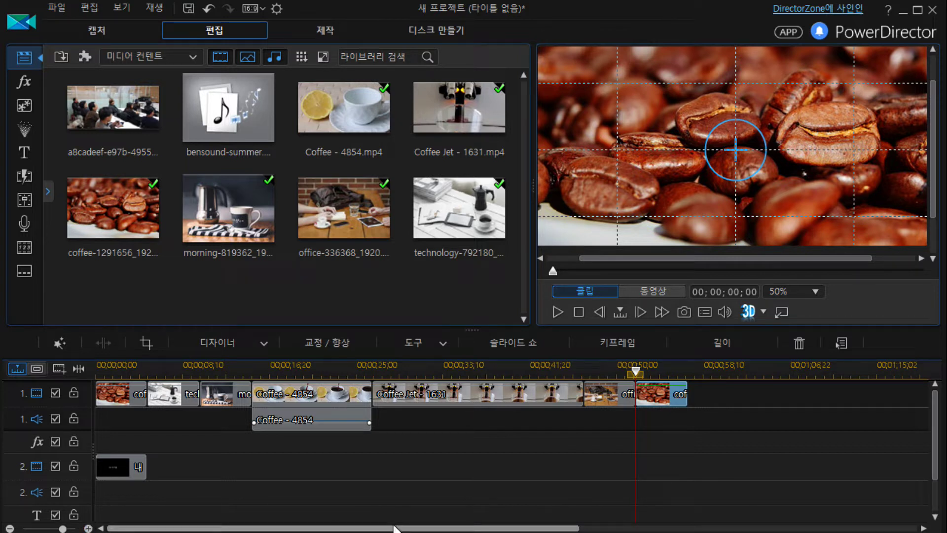
drag(395, 529, 563, 526)
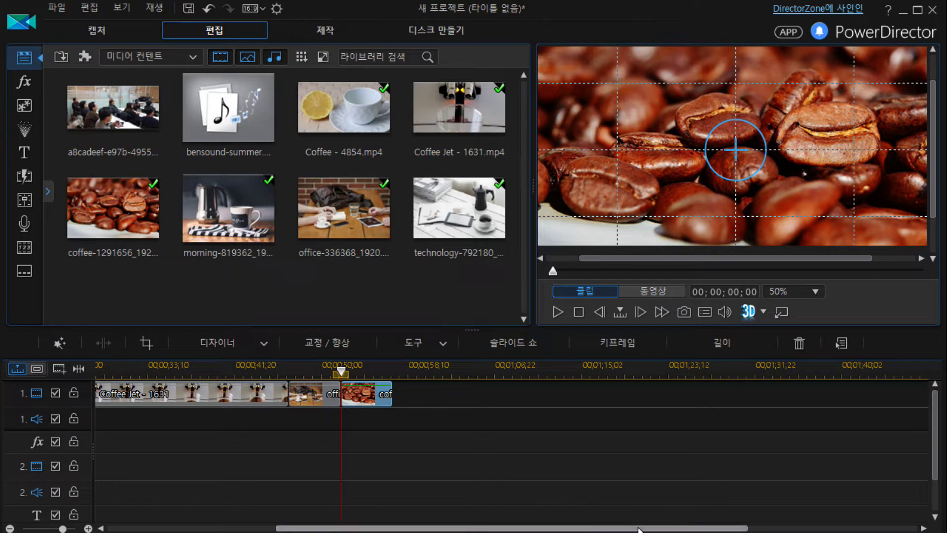
drag(638, 530, 453, 528)
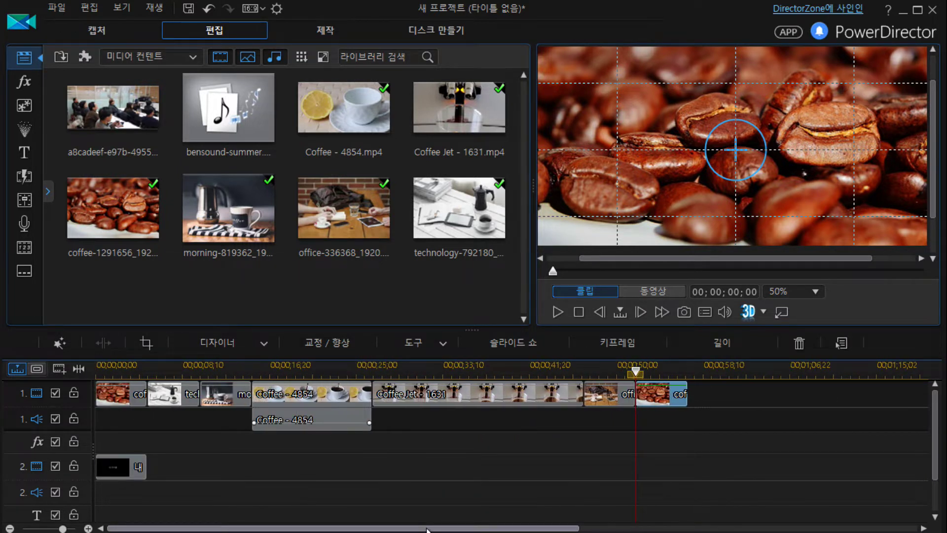
click(113, 393)
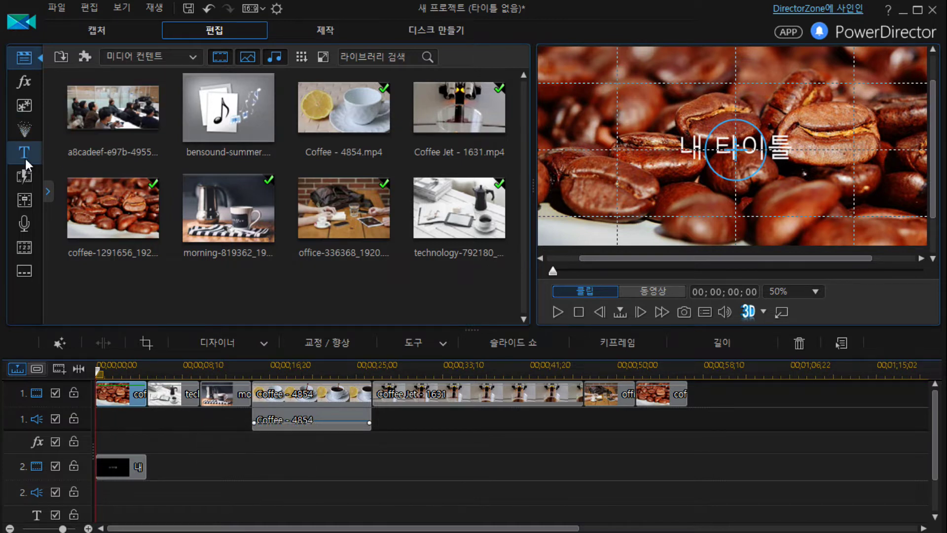
click(25, 176)
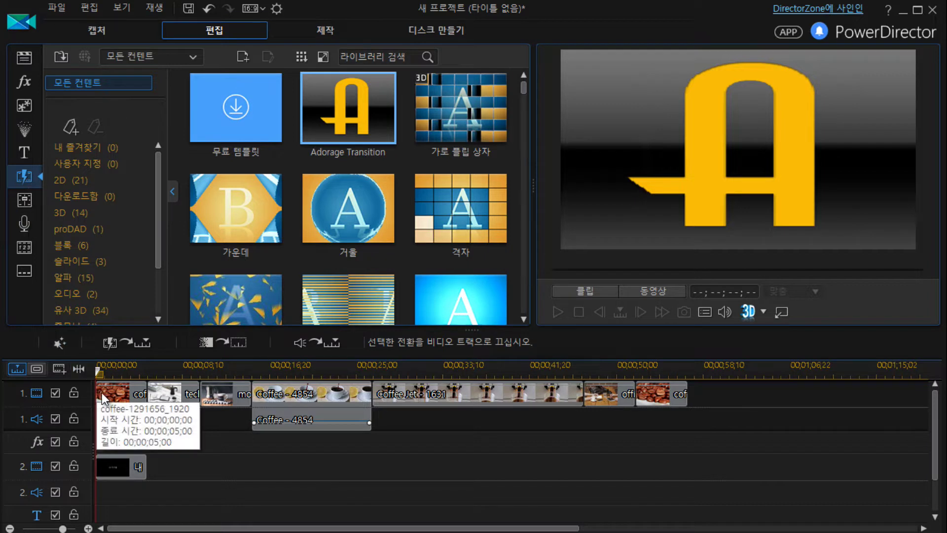
drag(243, 205, 140, 396)
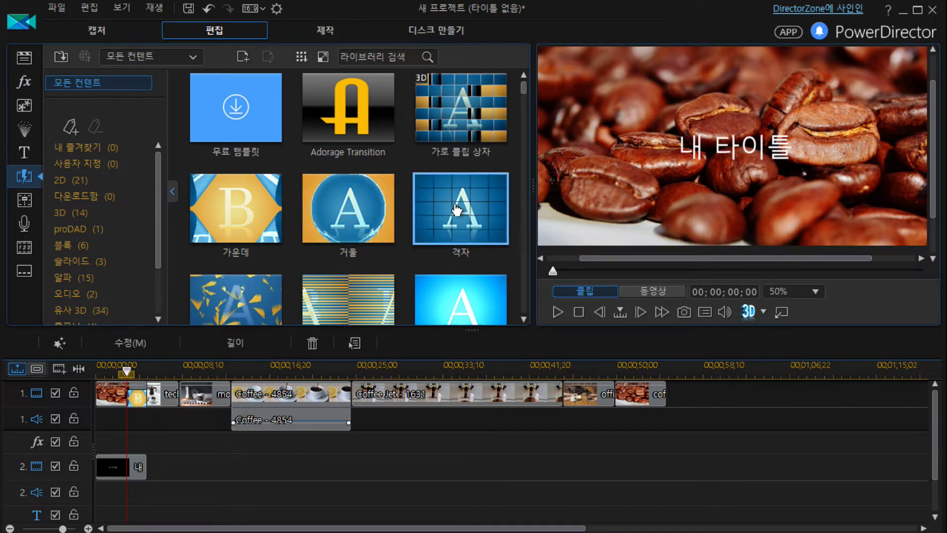
drag(355, 218, 180, 398)
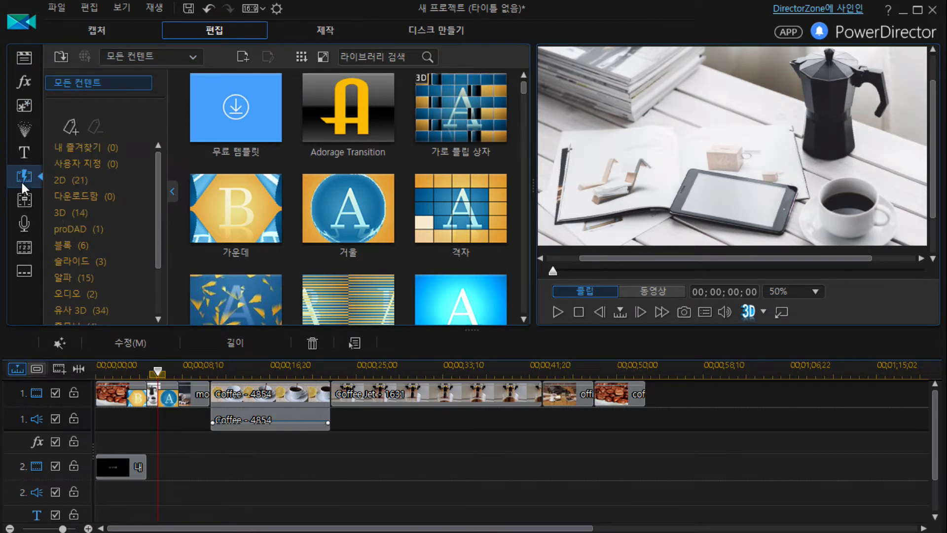
Step: Apply random transitions to all clips on the video track, using the 오버랩 전환 option
click(102, 83)
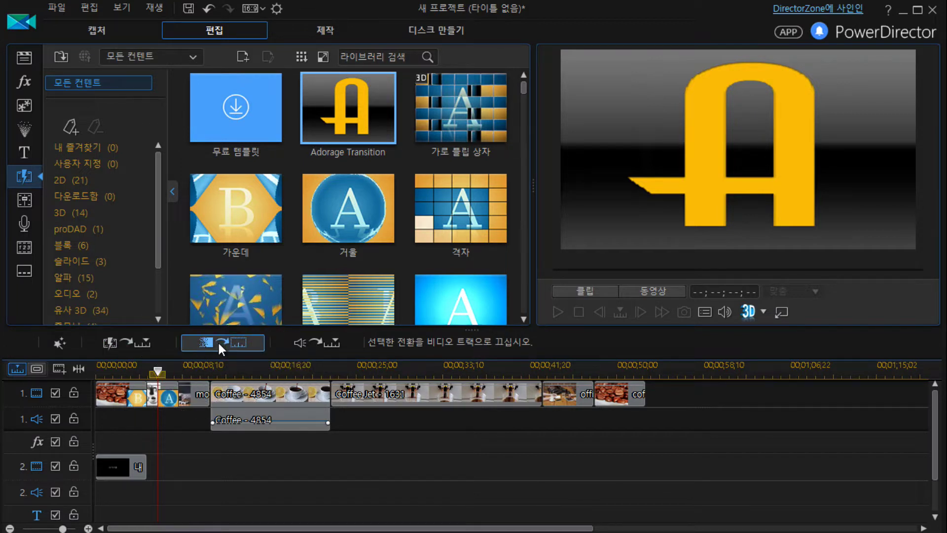
click(128, 341)
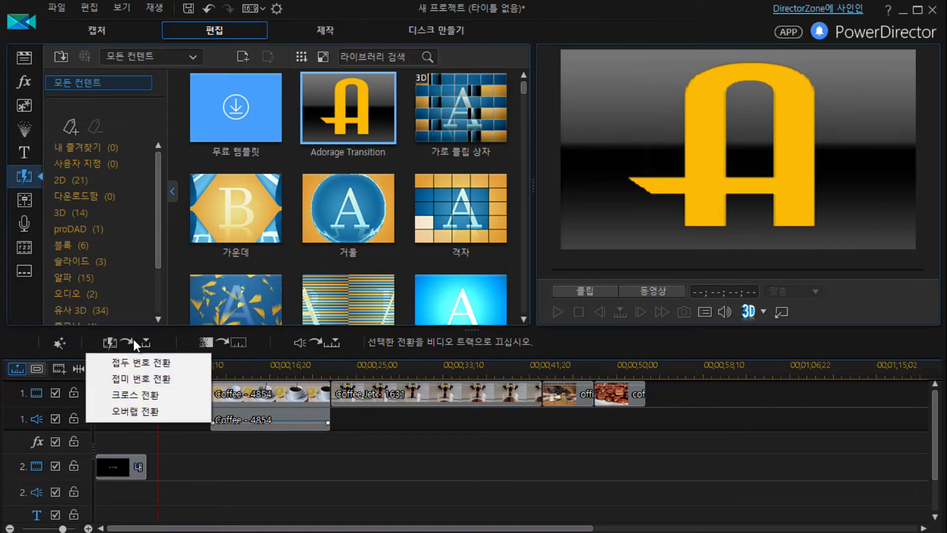
click(142, 412)
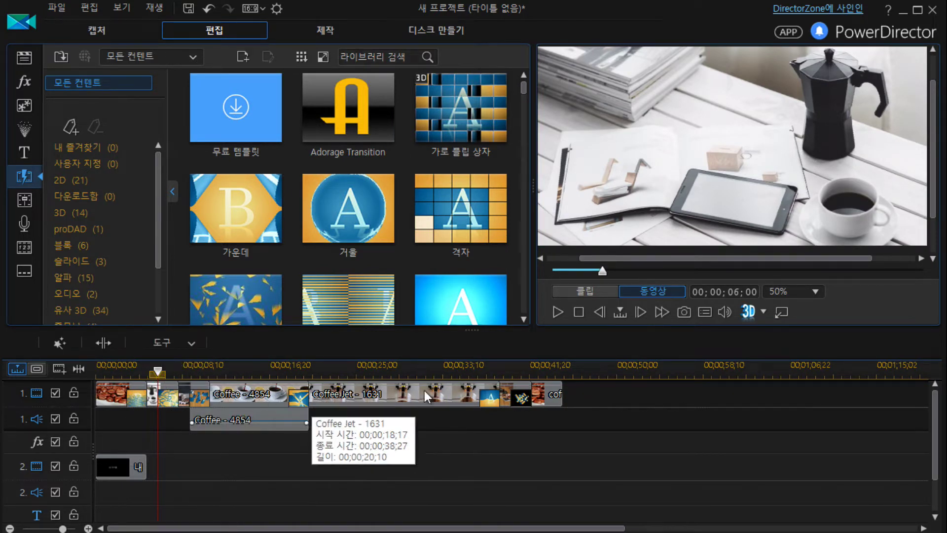
Step: Play the movie from near the end of the first clip to check the transitions, and pause during the Coffee - 4854 clip
drag(157, 372, 122, 373)
click(556, 310)
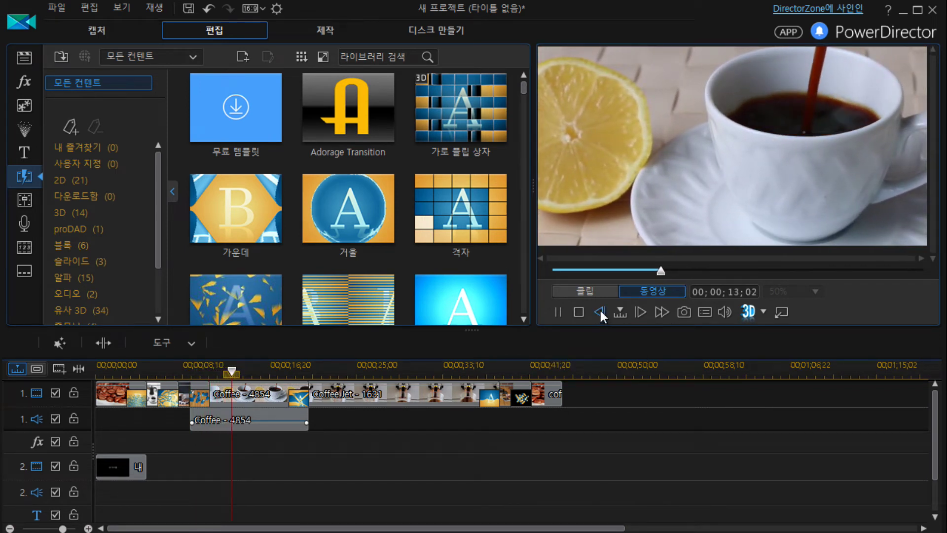
click(558, 311)
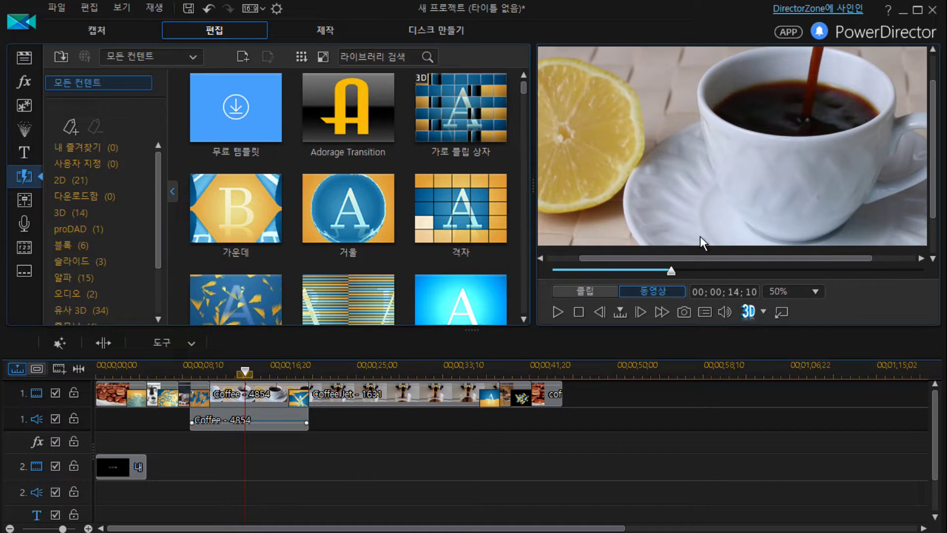
Step: Split the Coffee - 4854 clip on video track 1 at 00;00;05;26 of clip time
click(263, 413)
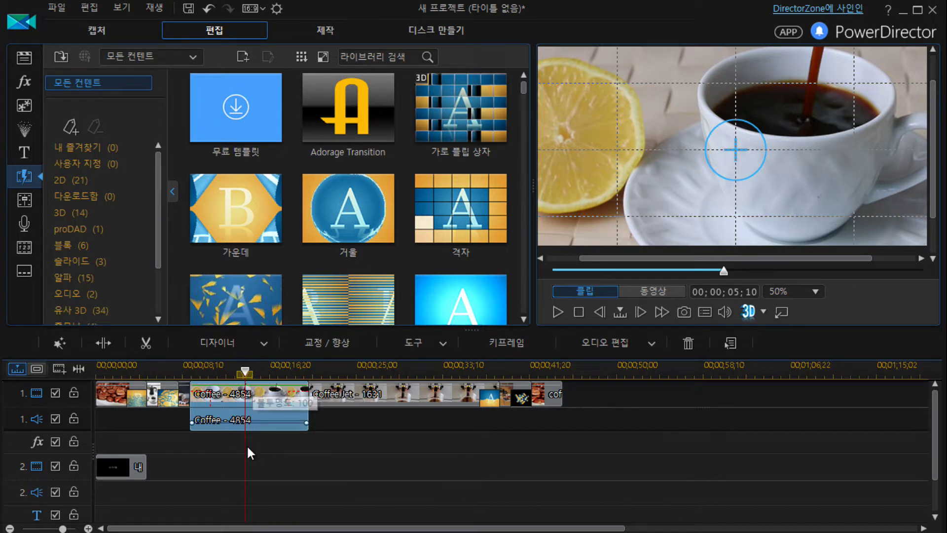
click(250, 372)
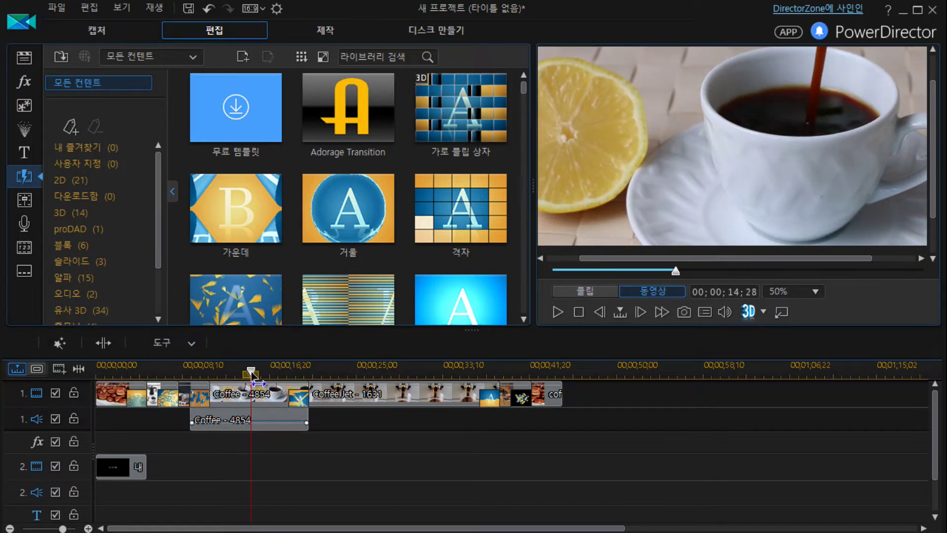
click(266, 405)
drag(251, 374, 250, 377)
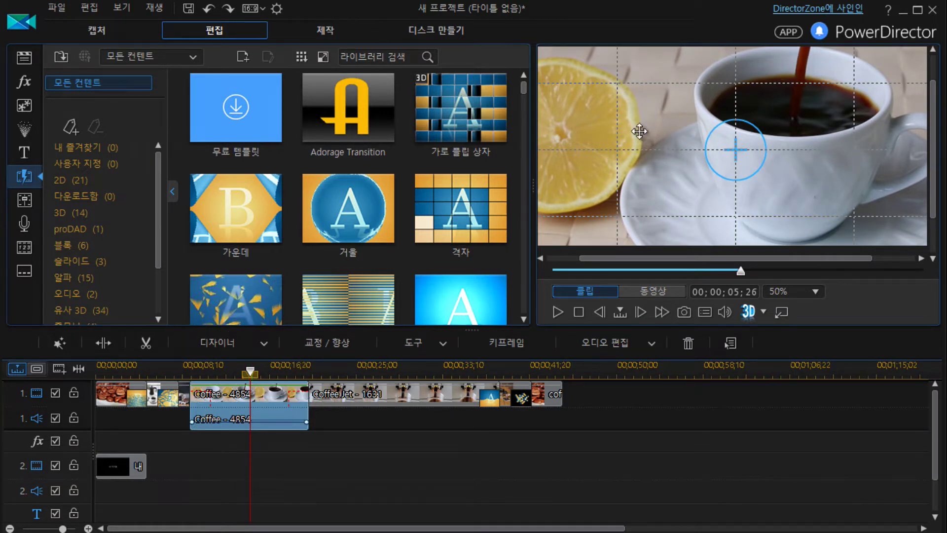
click(249, 374)
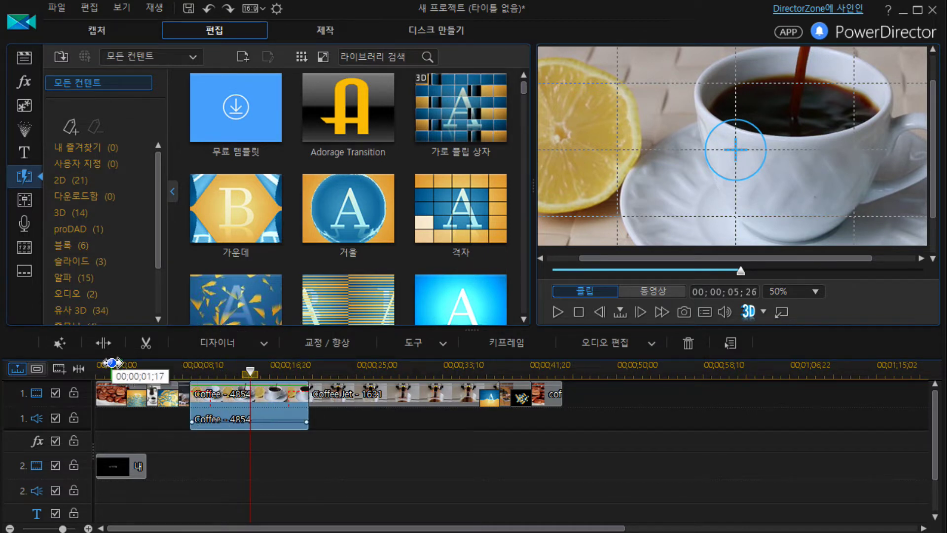
click(104, 342)
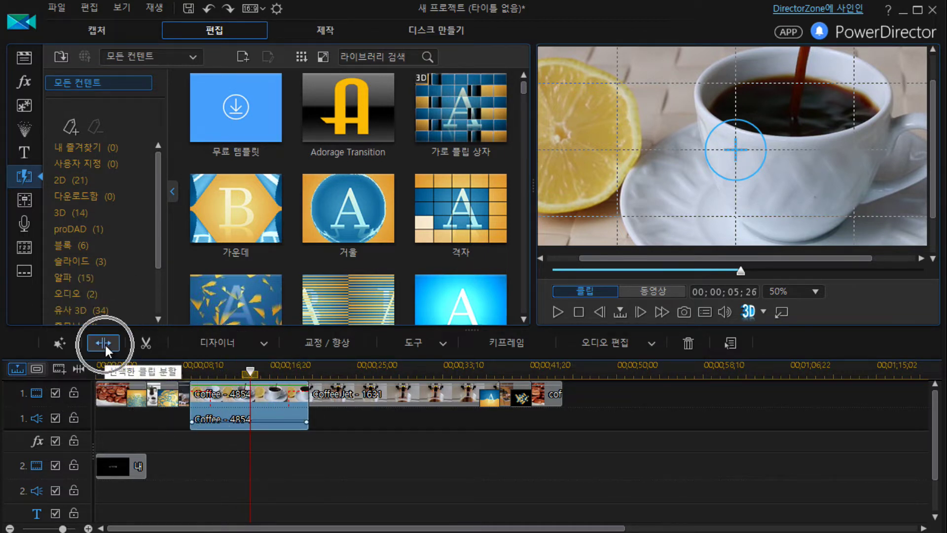
click(104, 342)
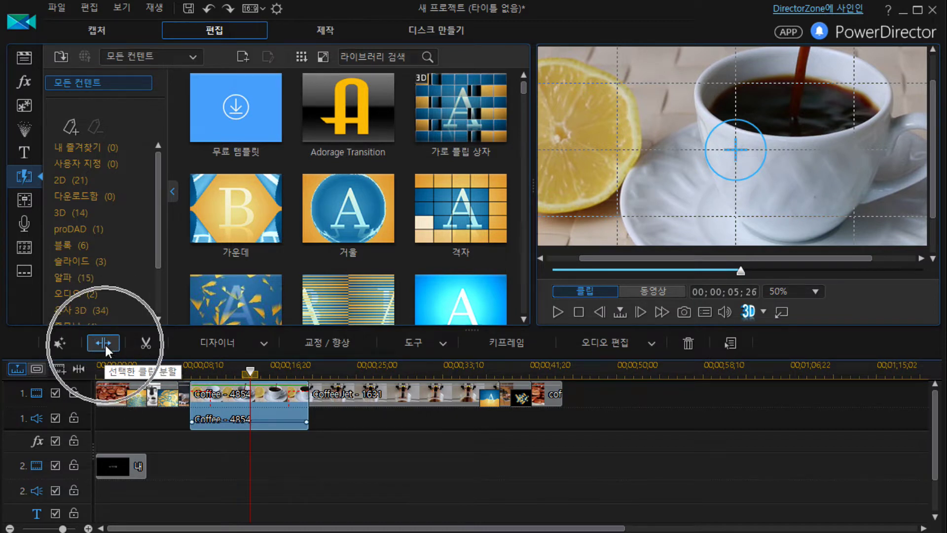
click(105, 343)
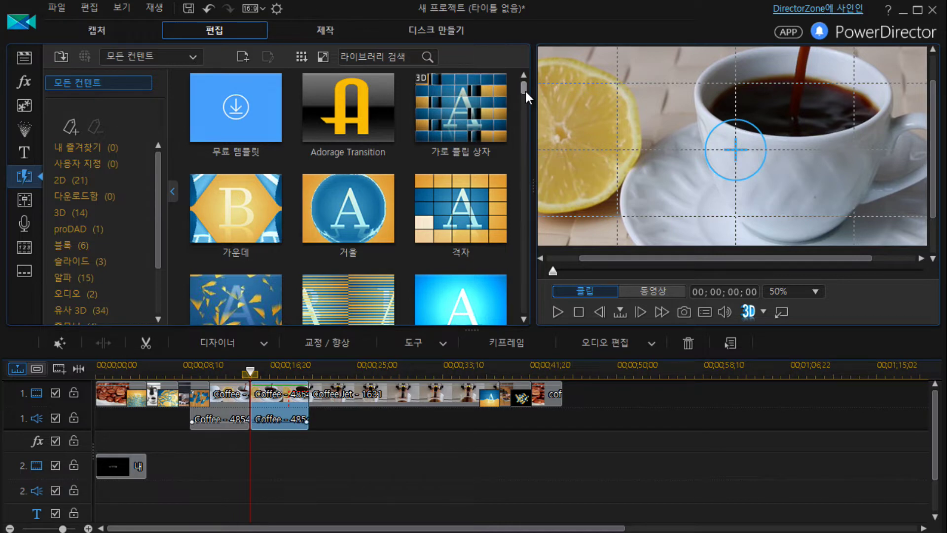
Step: Add the 그랜드 열기 transition between the two parts of Coffee - 4854 and play the movie to preview it
drag(525, 90, 525, 103)
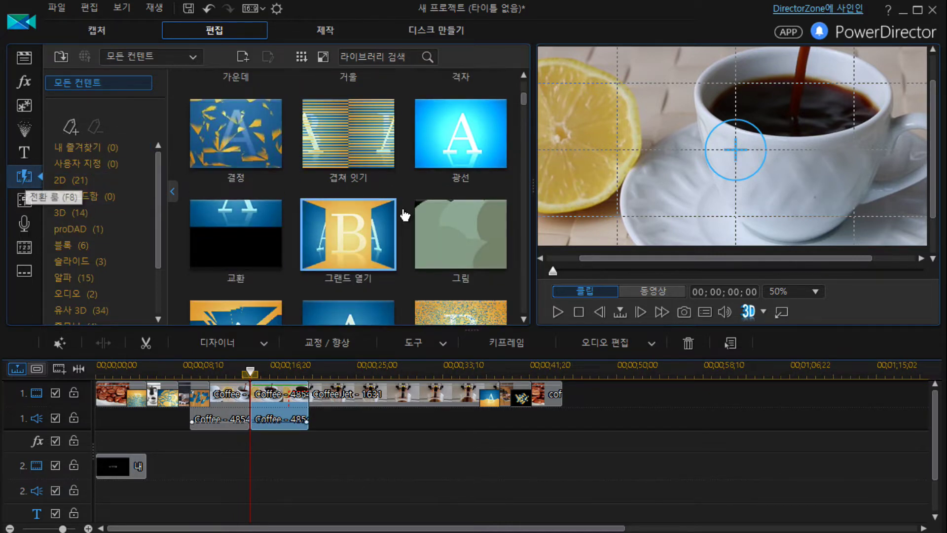
drag(346, 229, 246, 394)
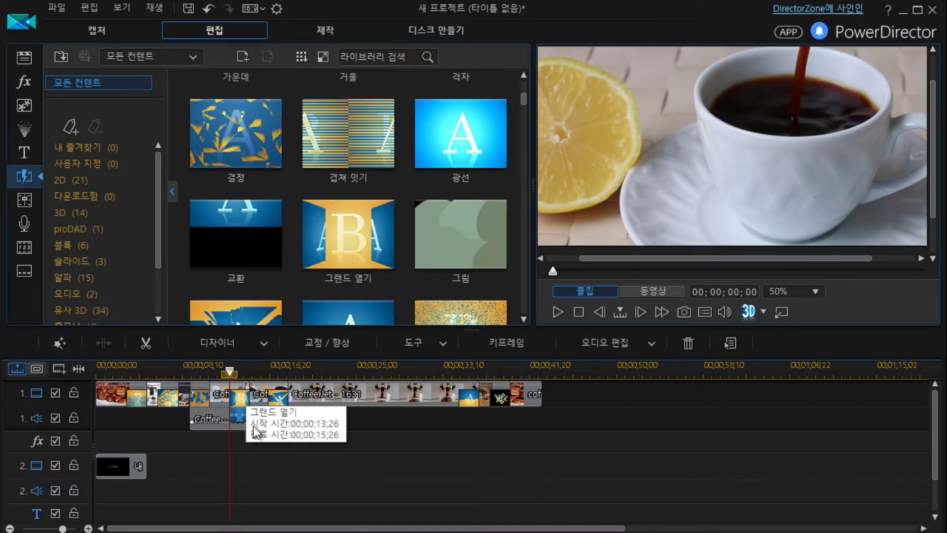
click(562, 311)
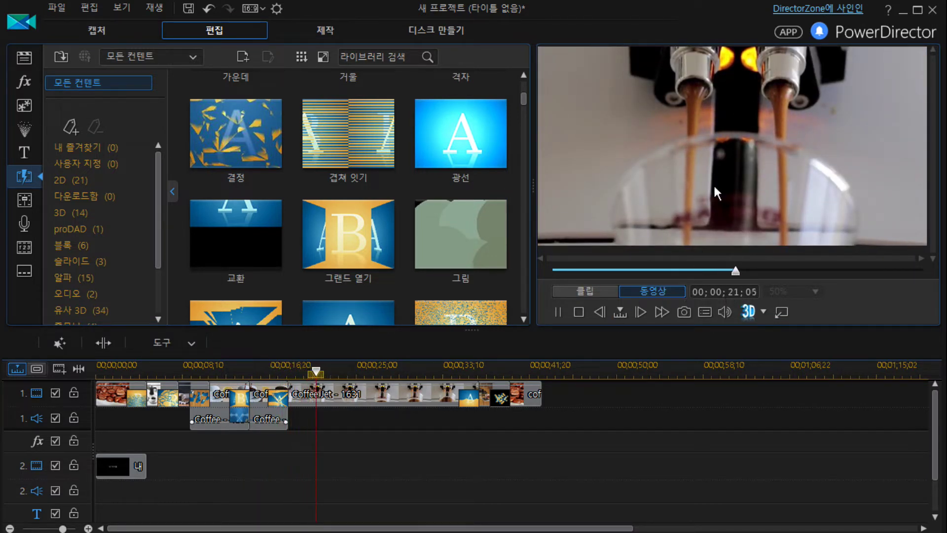
key(space)
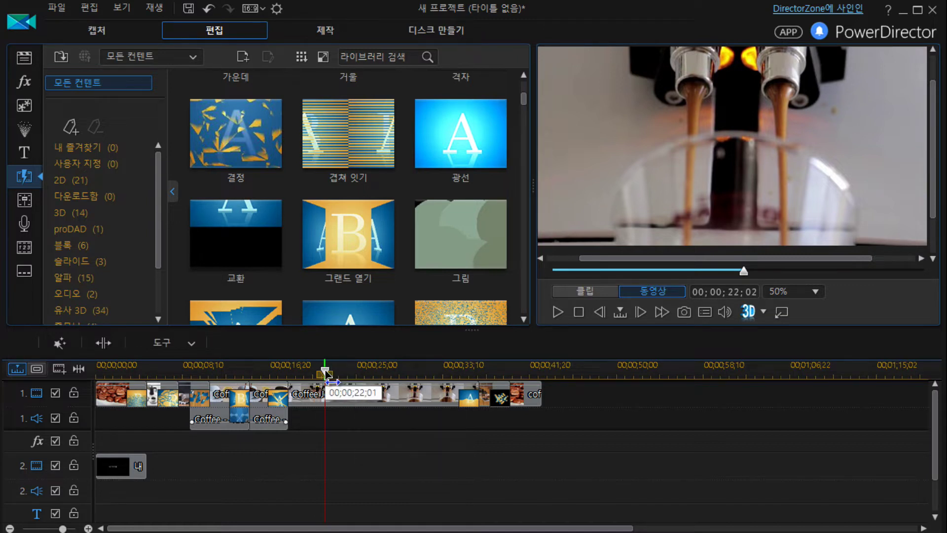
Step: Split the Coffee Jet - 1631 clip at 00;00;26;24 of movie time
drag(324, 371, 385, 374)
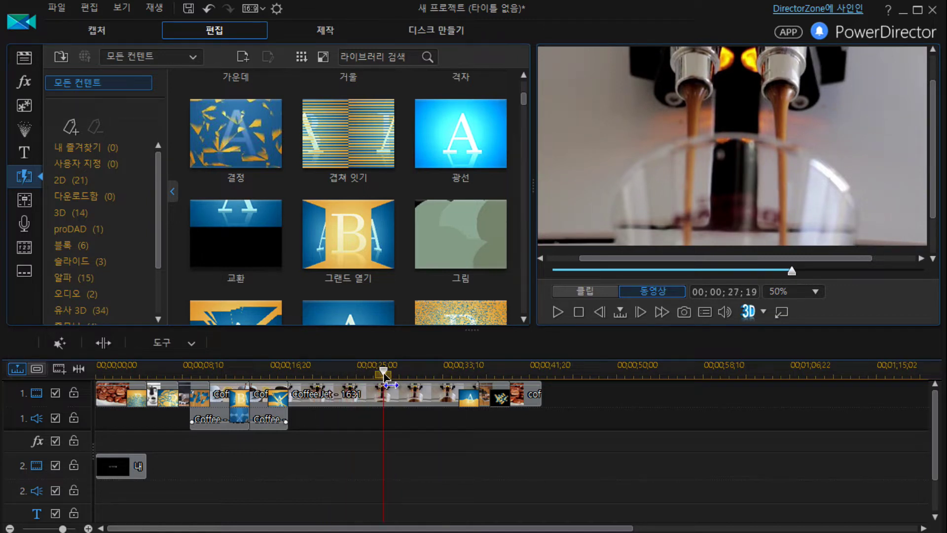
drag(382, 374, 371, 377)
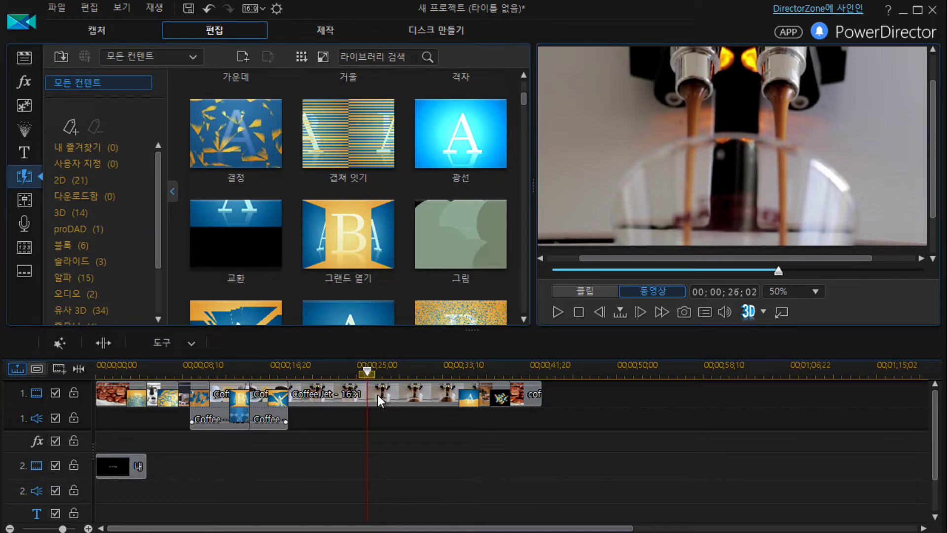
click(377, 395)
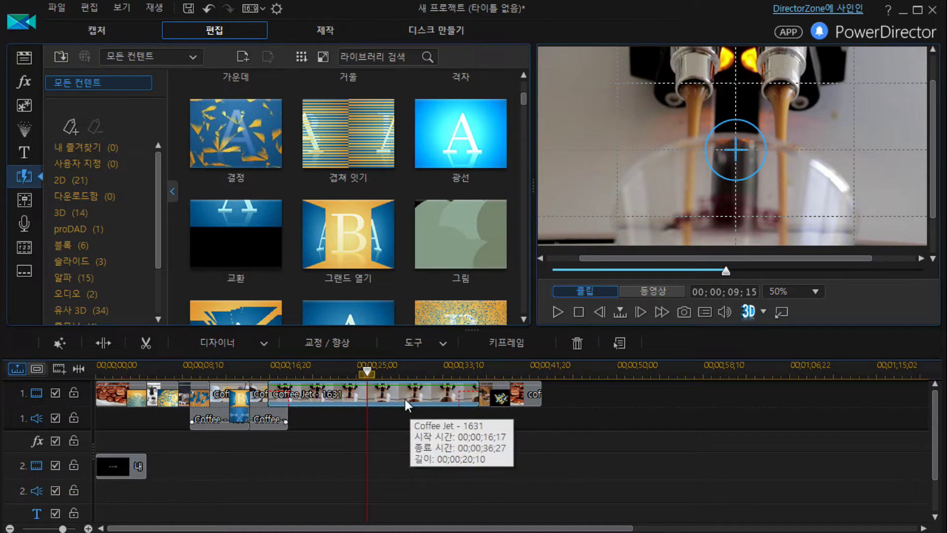
click(373, 374)
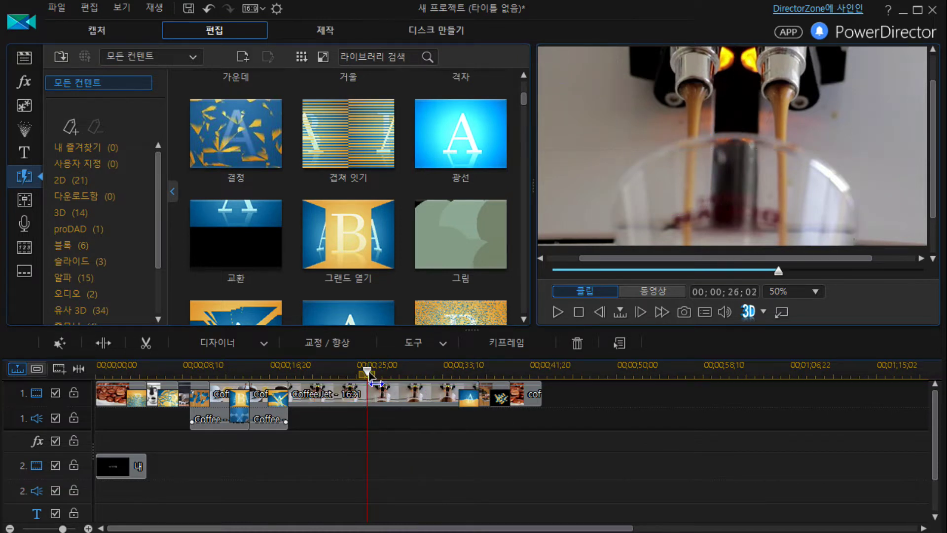
click(389, 393)
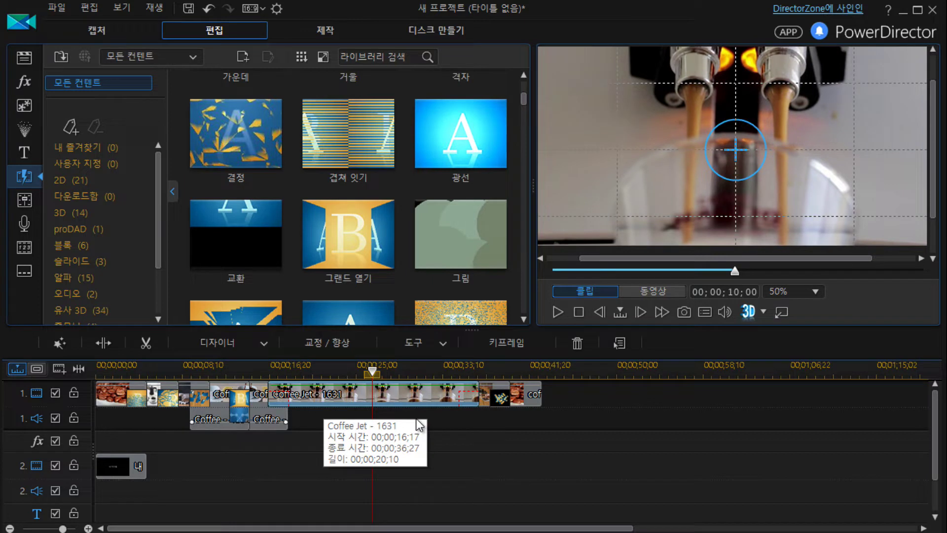
click(375, 374)
click(378, 393)
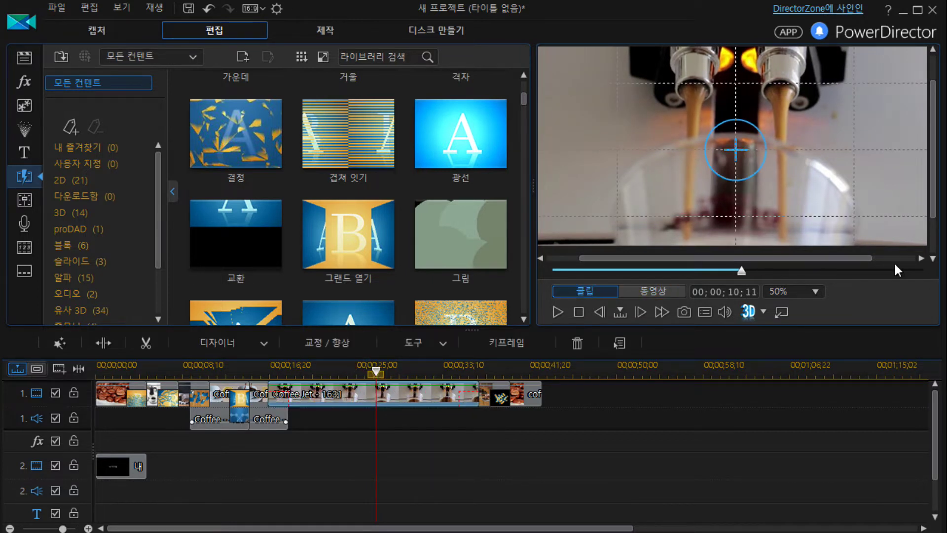
click(377, 372)
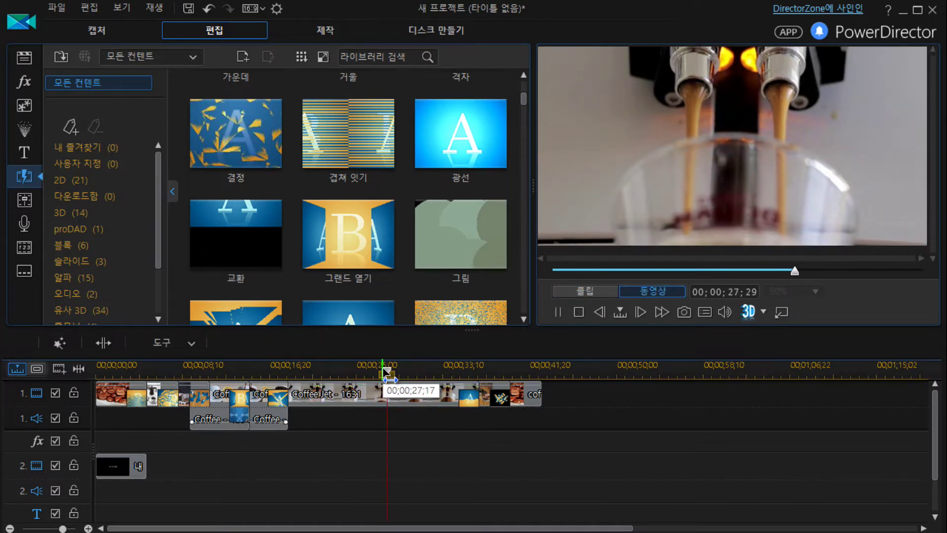
click(375, 373)
click(374, 373)
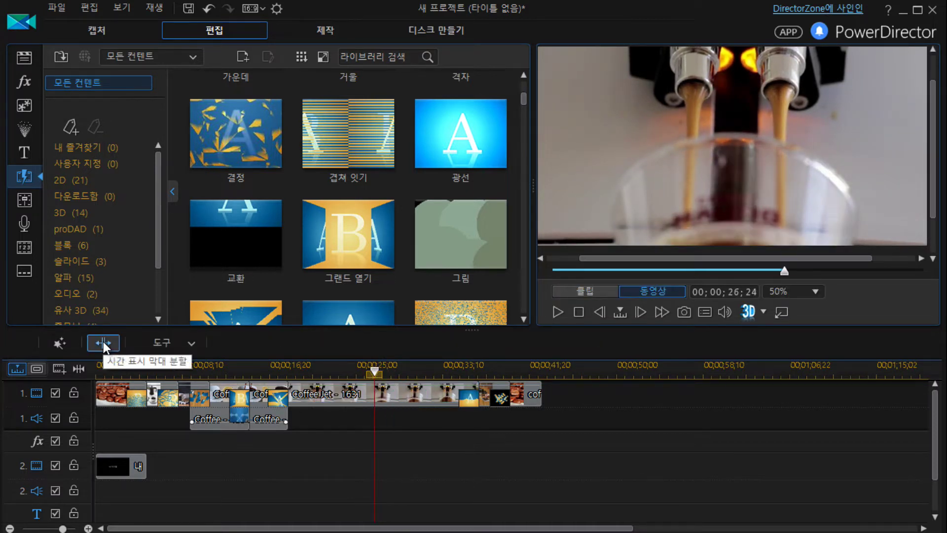
Step: Delete the second part of the Coffee Jet - 1631 clip using the 간격 제거 및 채우기 option
click(381, 397)
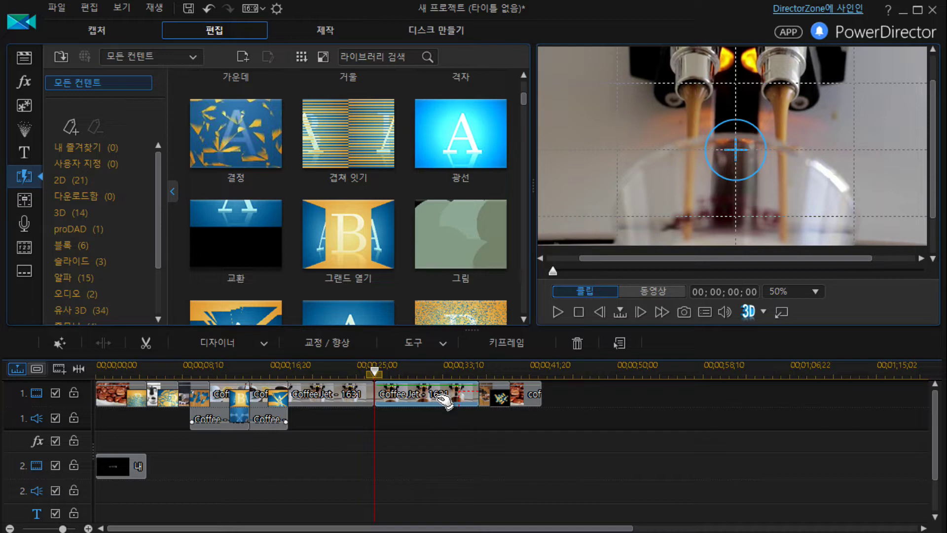
key(Delete)
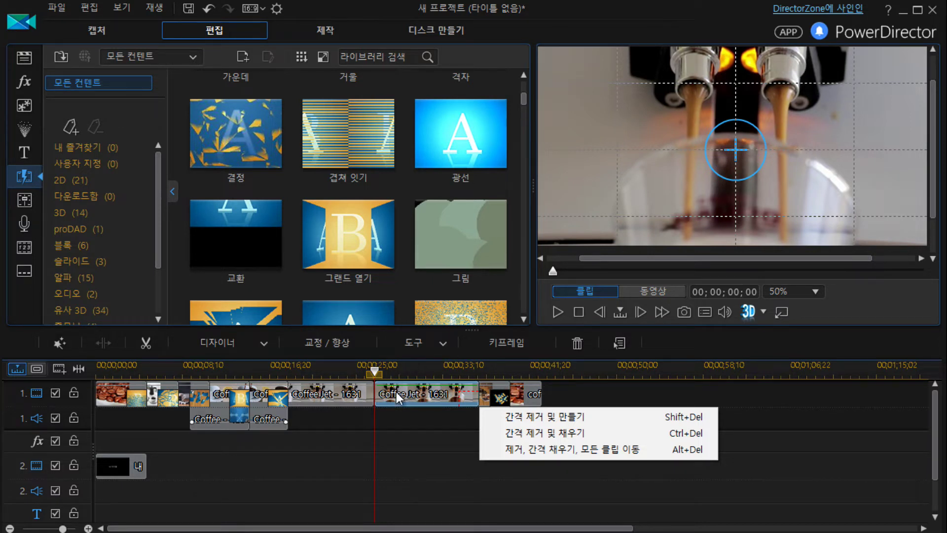
click(545, 433)
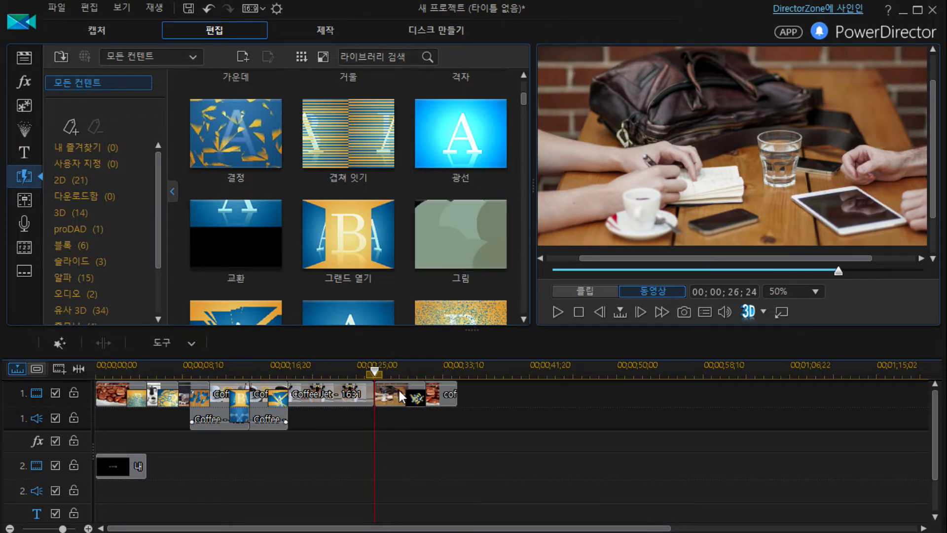
Step: Add the 별 transition between the shortened Coffee Jet - 1631 clip and the office photo
scroll(461, 266, down, 3)
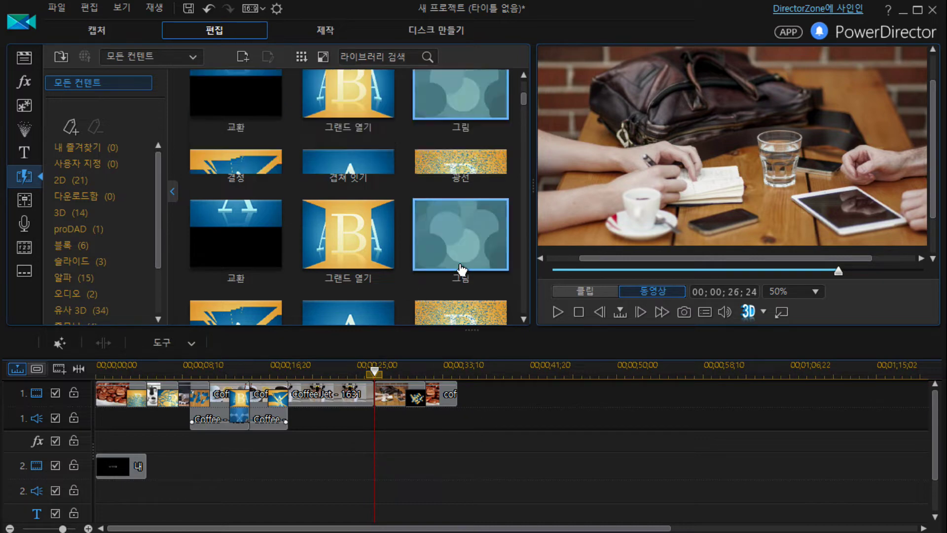
scroll(385, 276, down, 3)
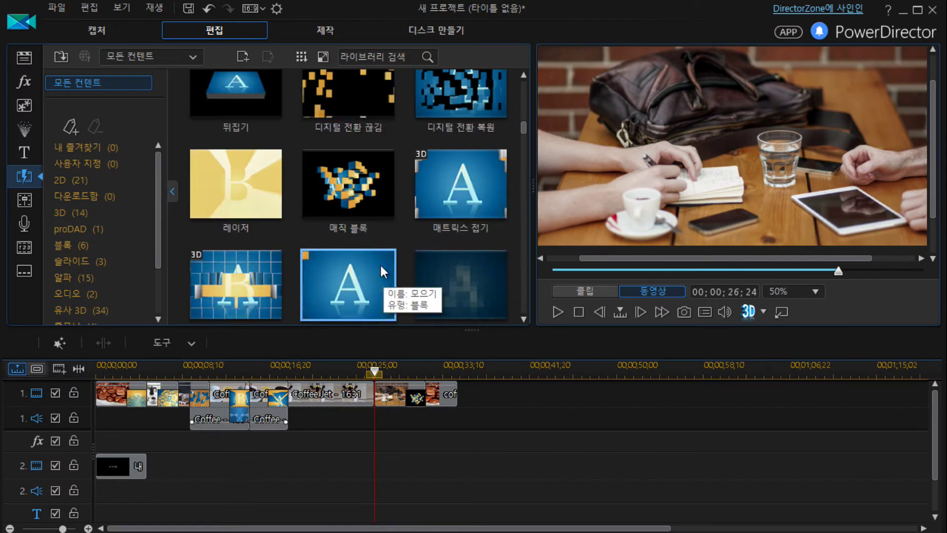
scroll(451, 219, down, 4)
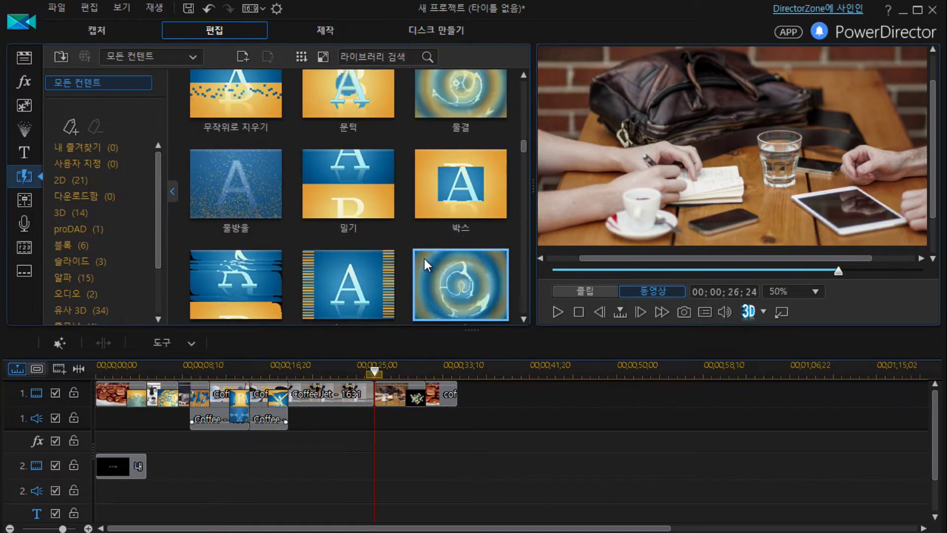
scroll(377, 239, down, 3)
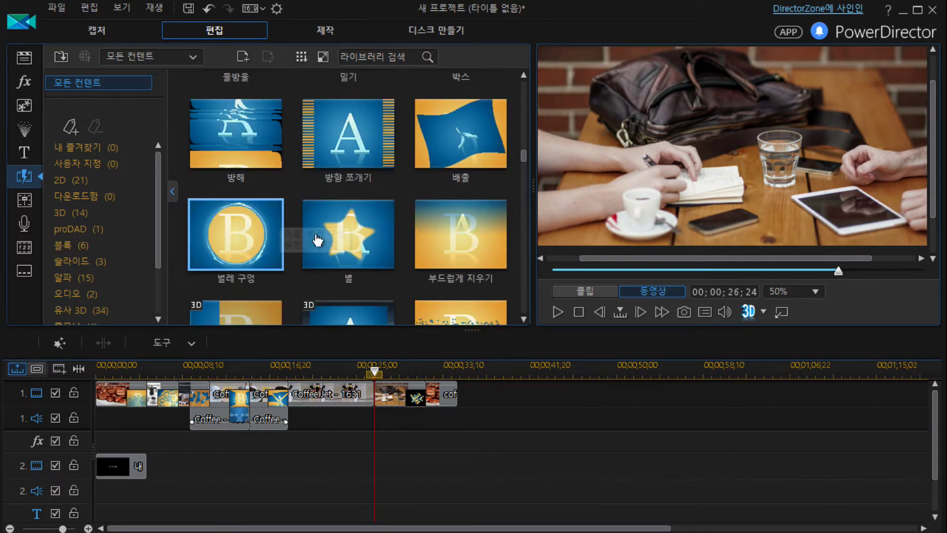
drag(354, 267, 366, 397)
drag(404, 458, 424, 465)
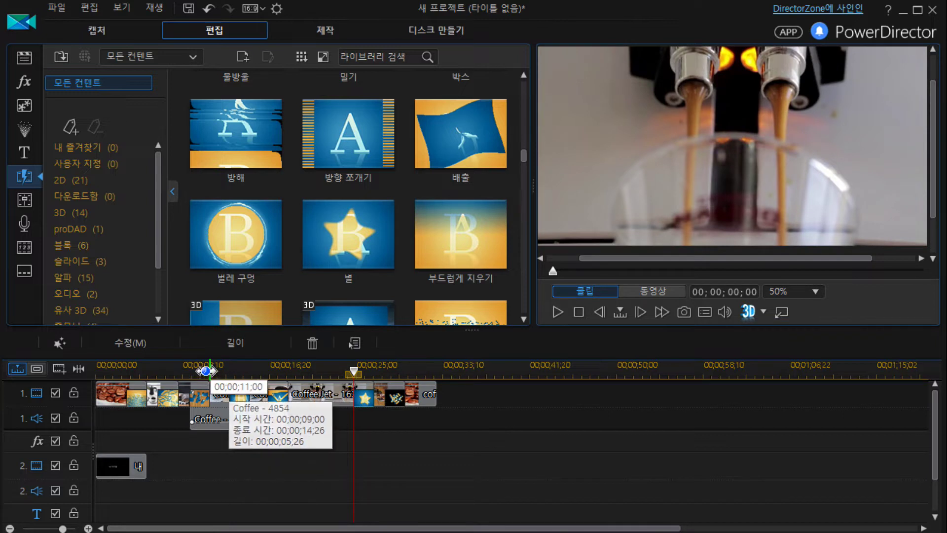
Step: Play the movie from the Coffee - 4854 clip to check the transitions, and pause during Coffee Jet - 1631
click(188, 367)
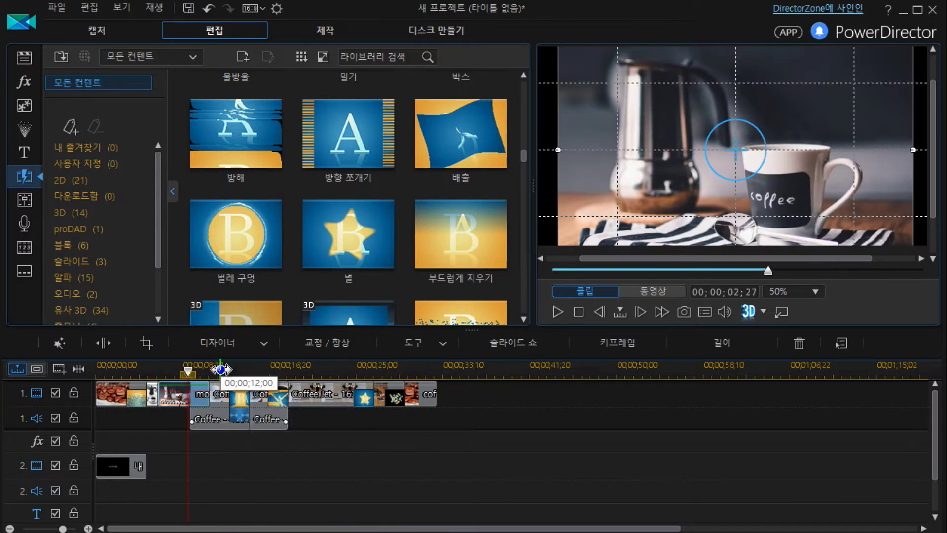
click(250, 373)
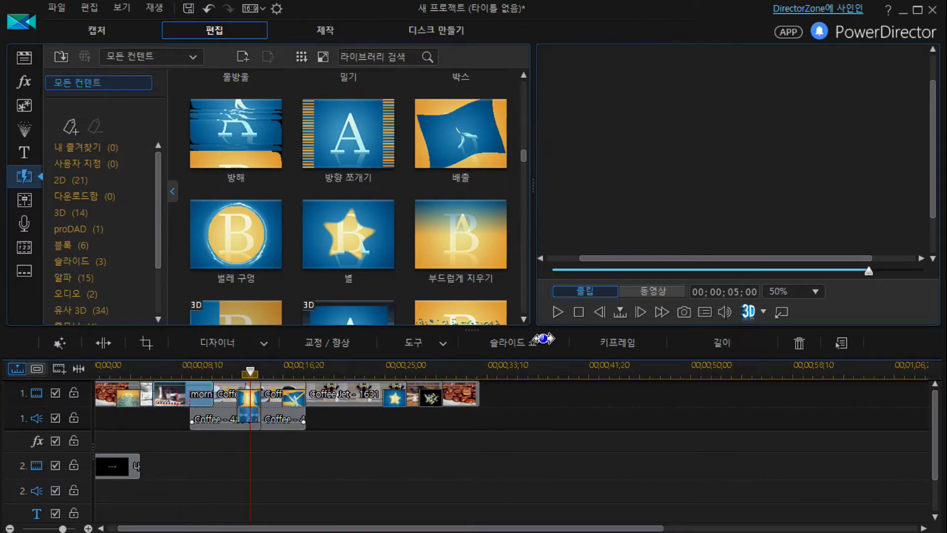
click(559, 312)
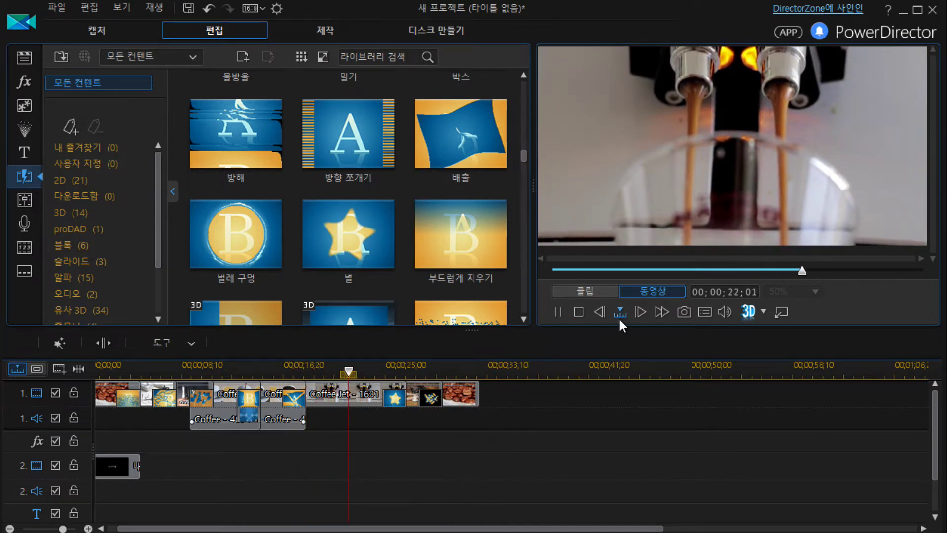
click(836, 217)
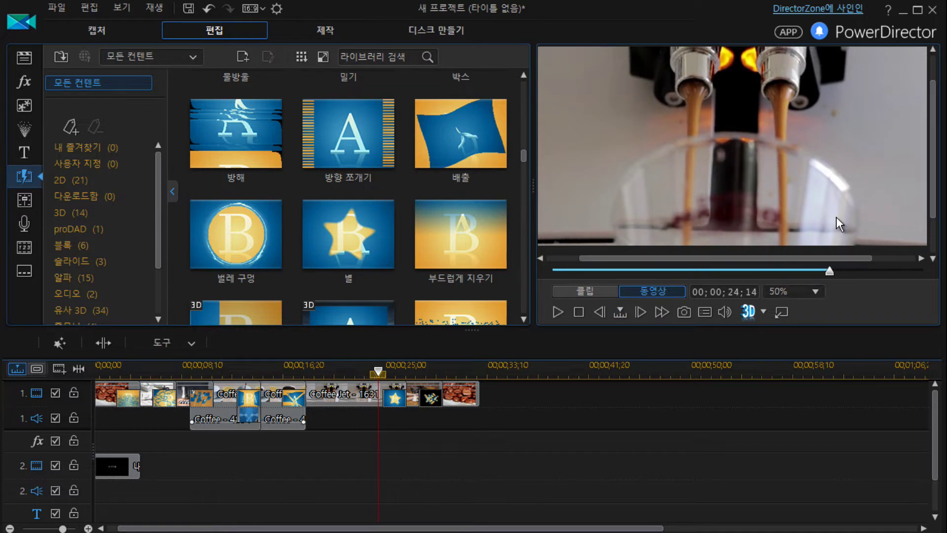
Step: Open the trimming window for the Coffee Jet - 1631 clip, examine the 다중 다듬기 controls, and close it without changes
click(354, 395)
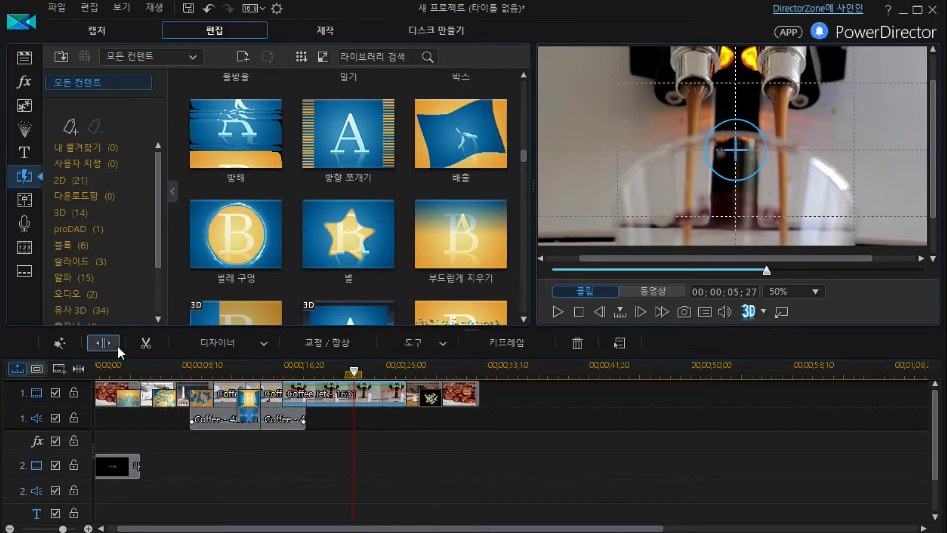
click(146, 343)
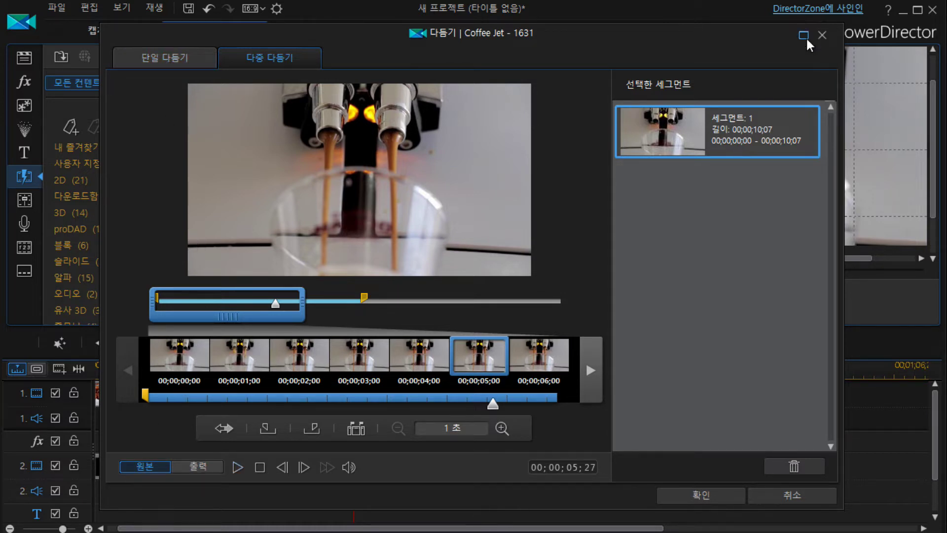
click(822, 33)
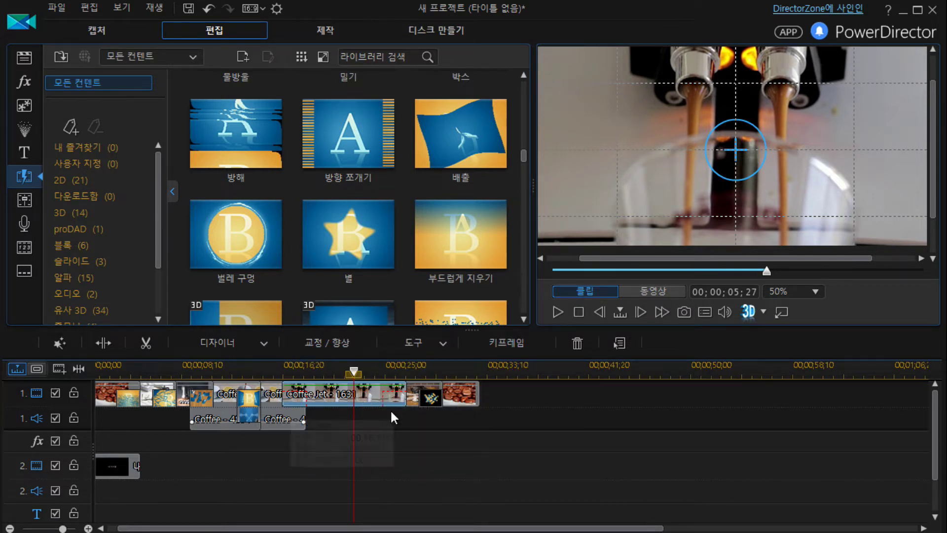
click(141, 344)
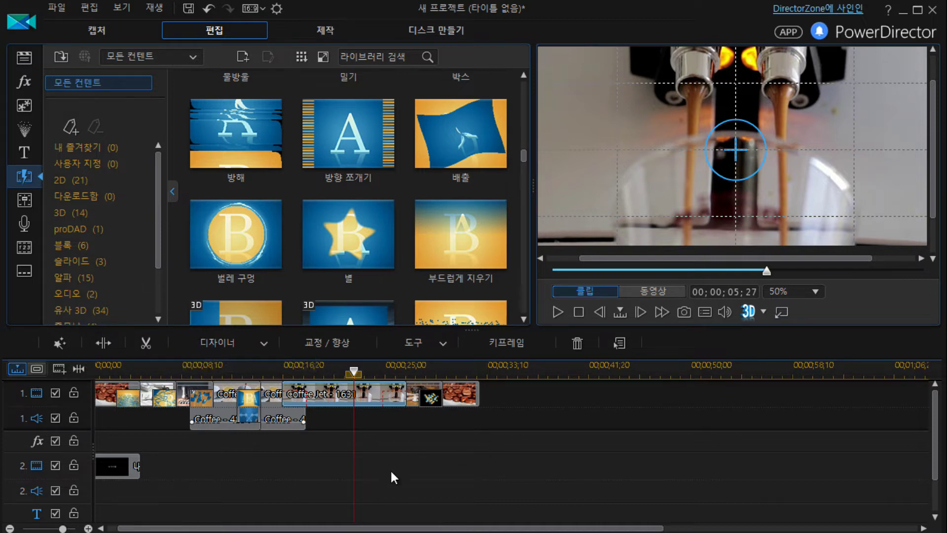
Step: Add the 눈 video effect to the effect track at the start of the Coffee Jet - 1631 clip
click(360, 386)
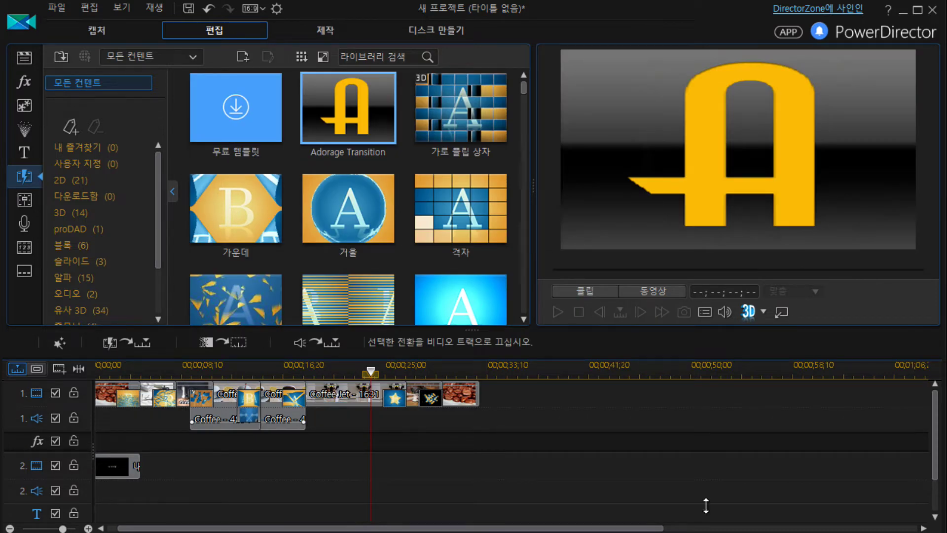
click(16, 80)
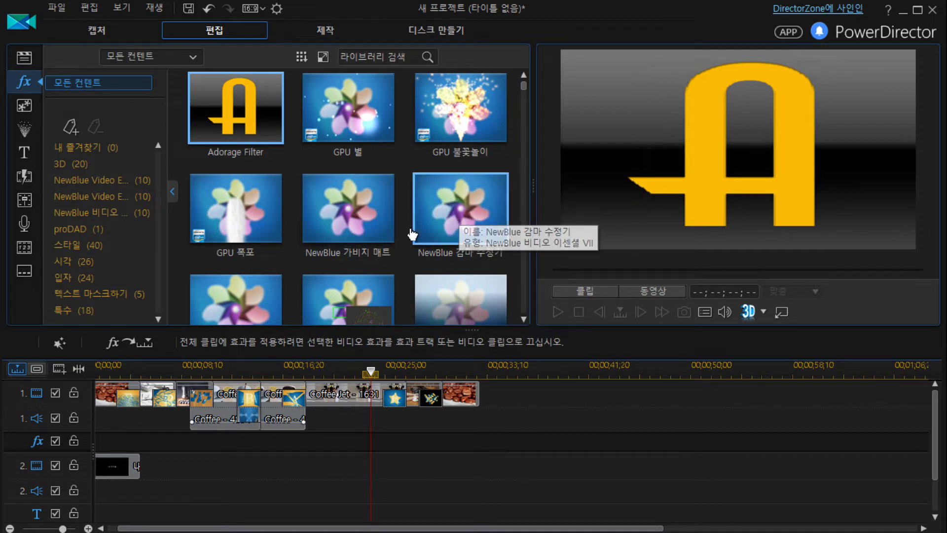
scroll(440, 214, down, 3)
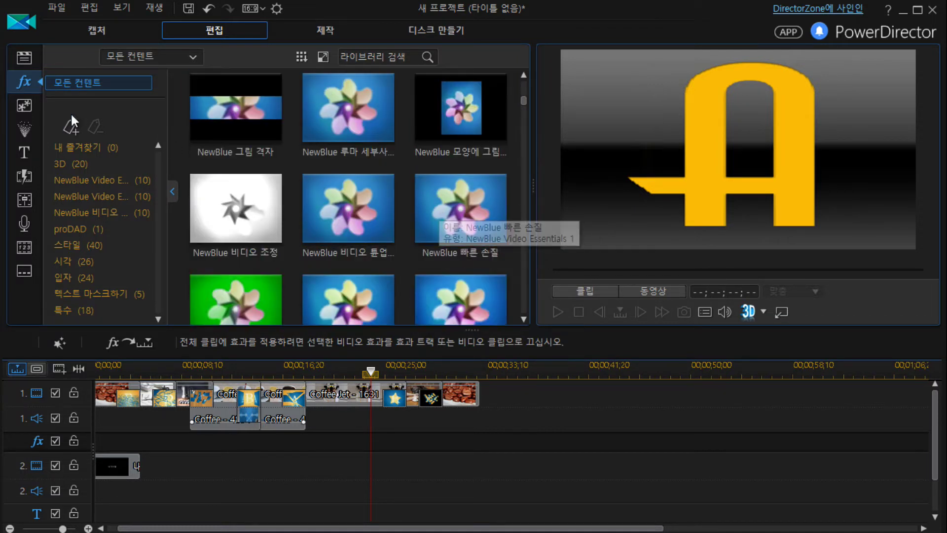
scroll(394, 181, down, 2)
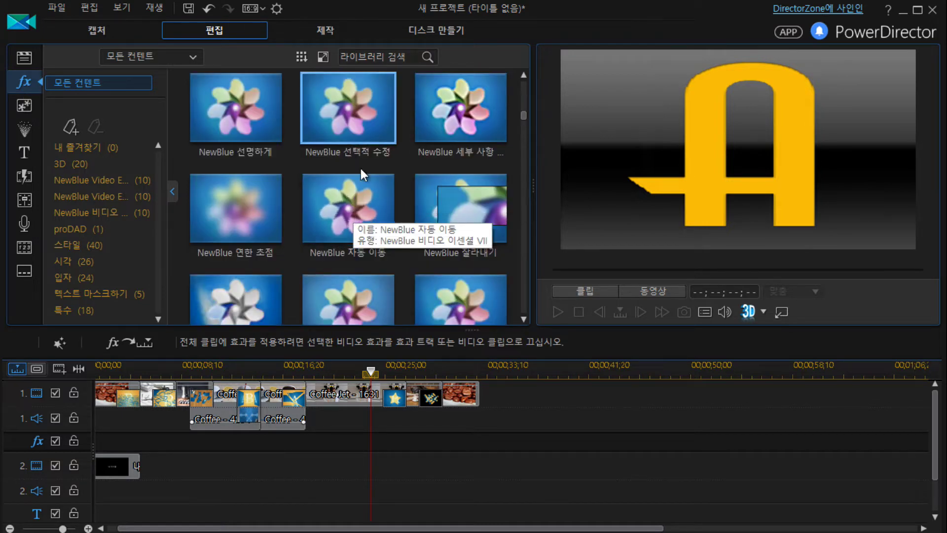
scroll(419, 143, down, 3)
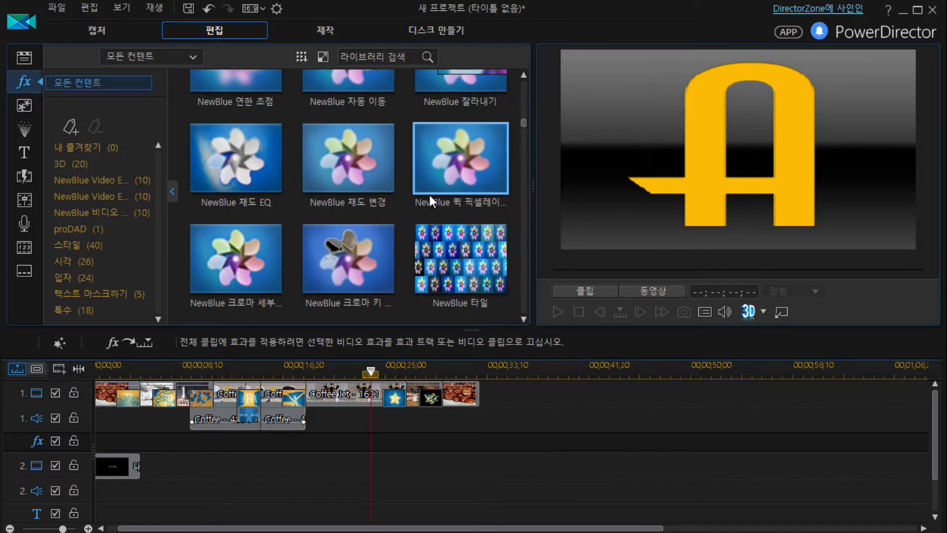
scroll(390, 215, down, 8)
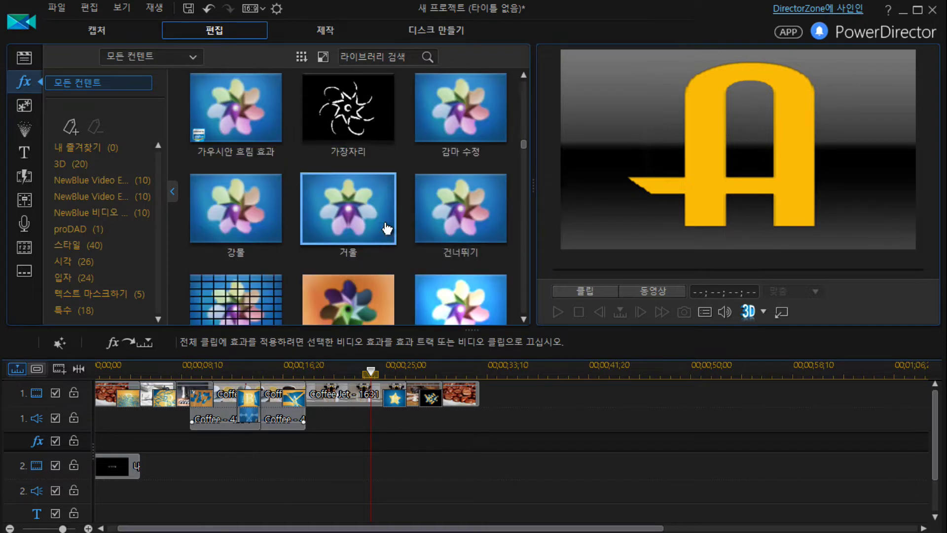
scroll(387, 228, down, 5)
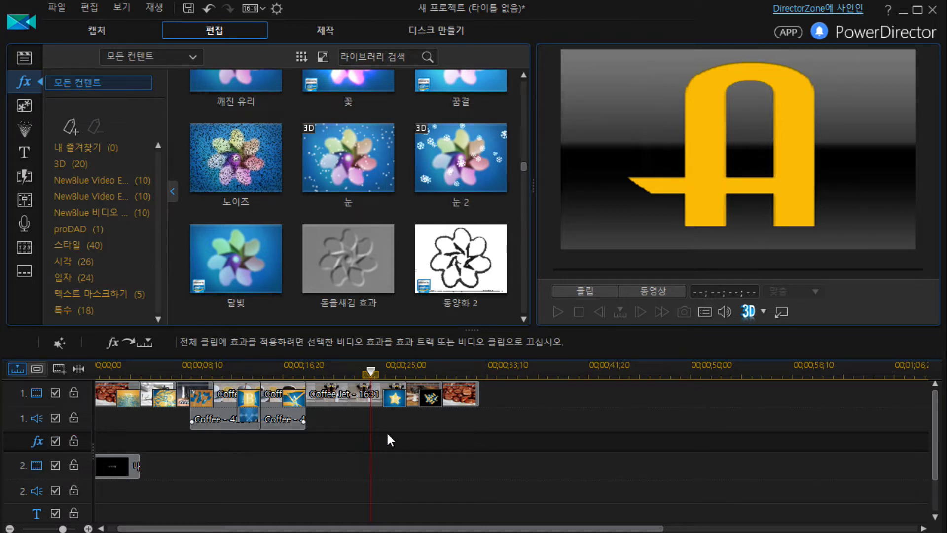
drag(350, 158, 311, 441)
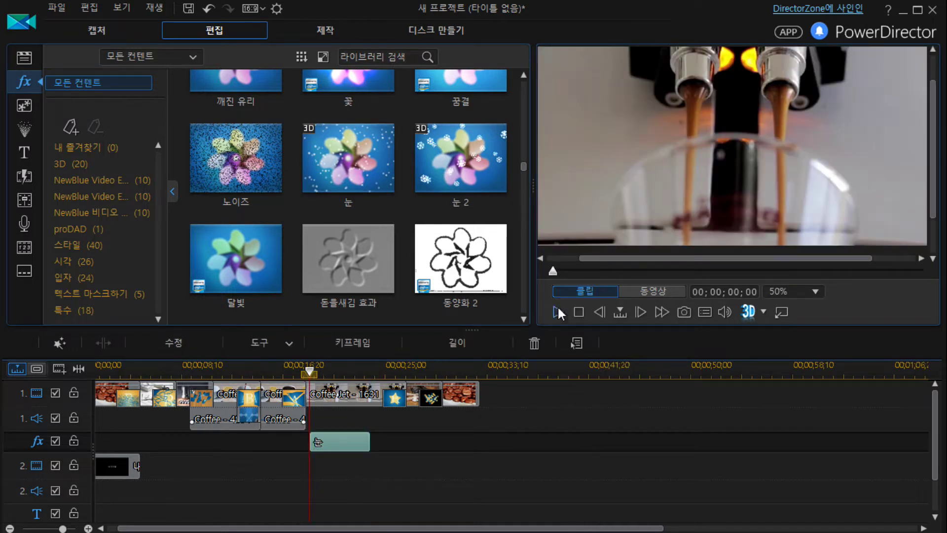
Step: Play the movie to check the 눈 effect, and delete that effect from the effect track
click(558, 306)
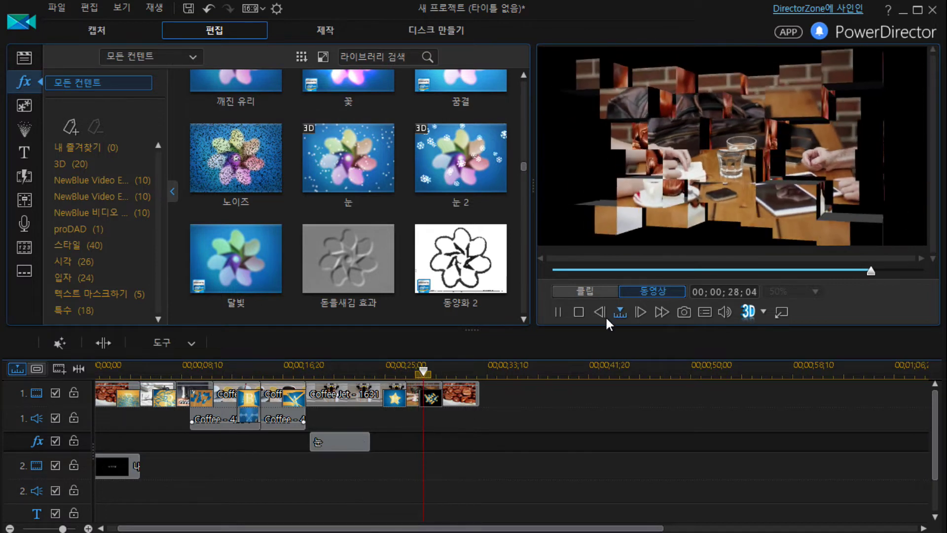
click(558, 312)
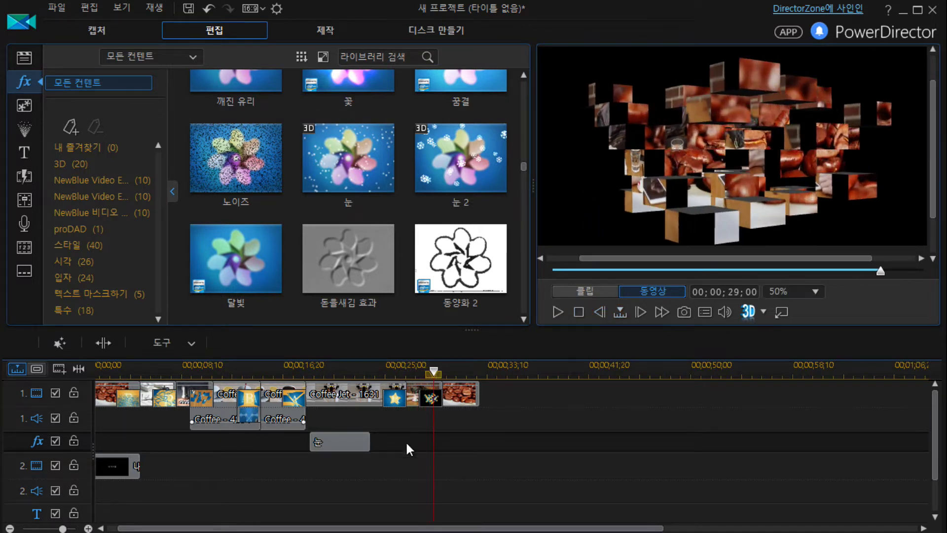
click(337, 440)
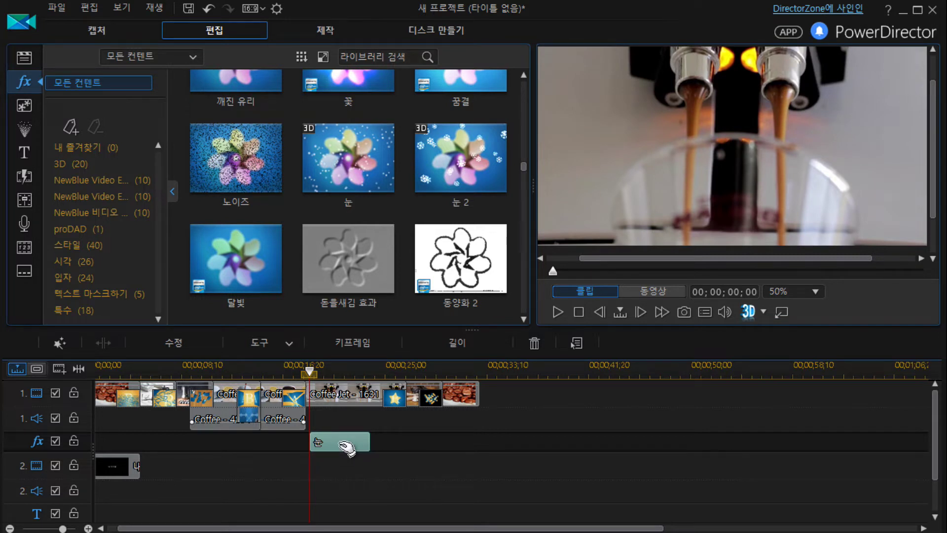
key(Delete)
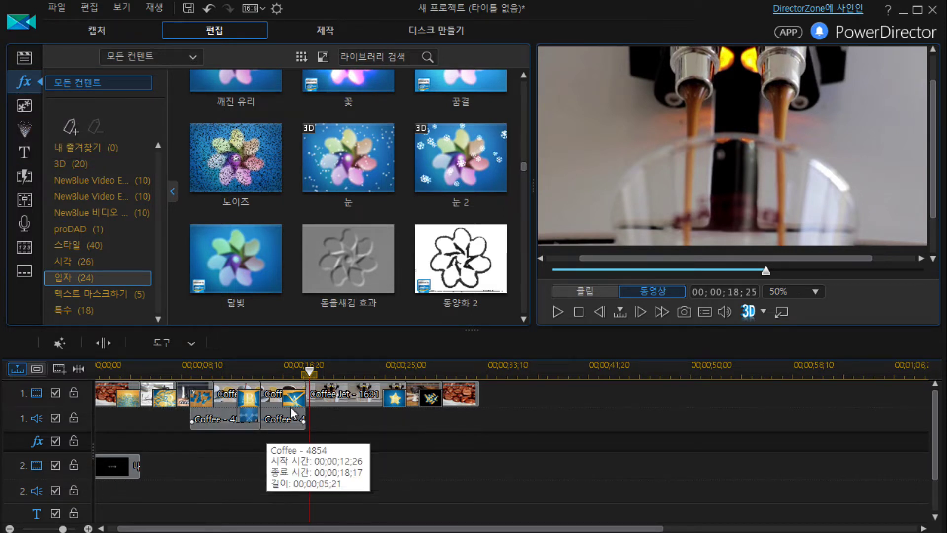
Step: Open the 내 타이틀 clip on the second video track in the title designer, and widen the designer window
drag(308, 373, 155, 393)
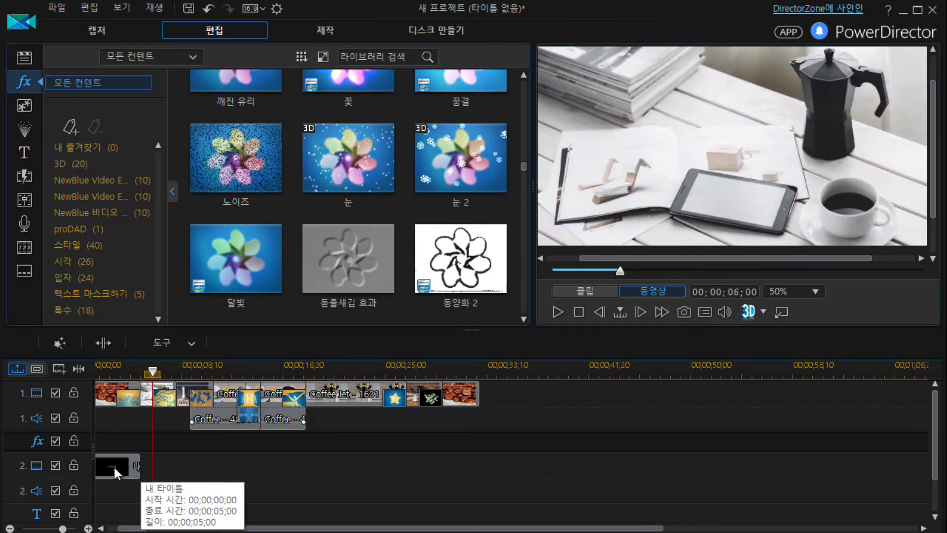
click(106, 465)
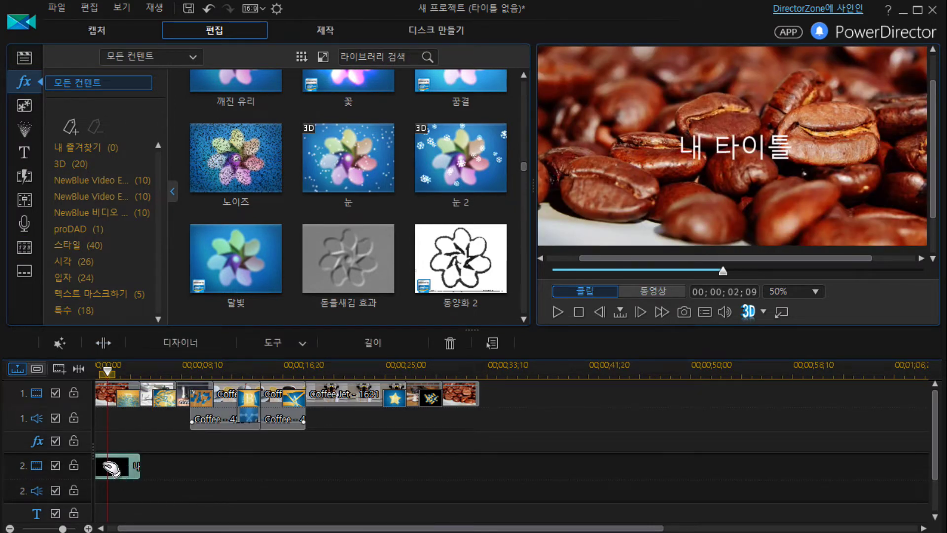
drag(107, 371, 94, 374)
click(135, 470)
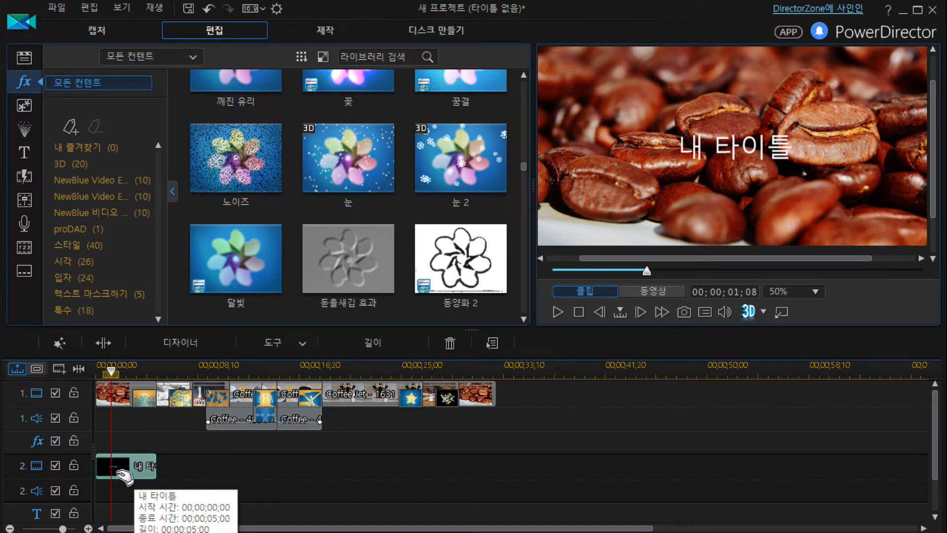
drag(119, 371, 96, 374)
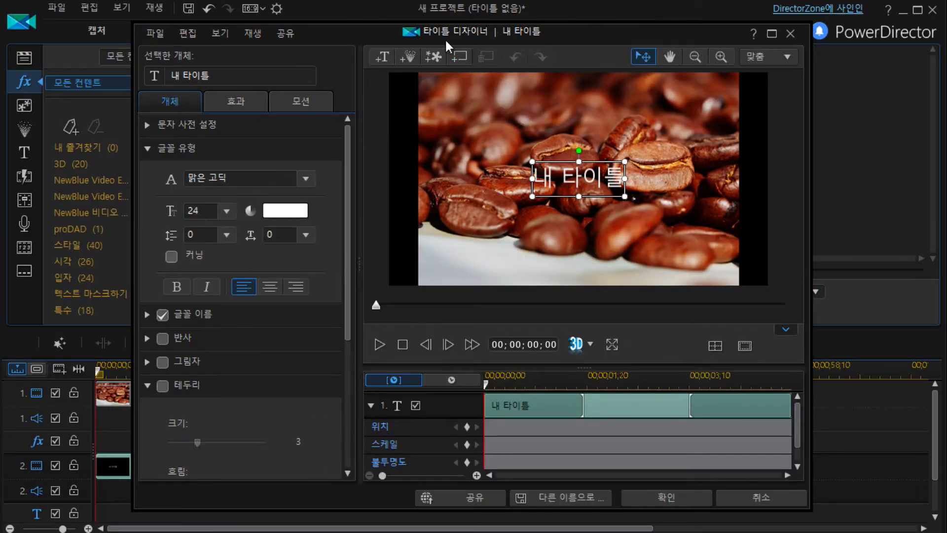
drag(463, 34, 407, 31)
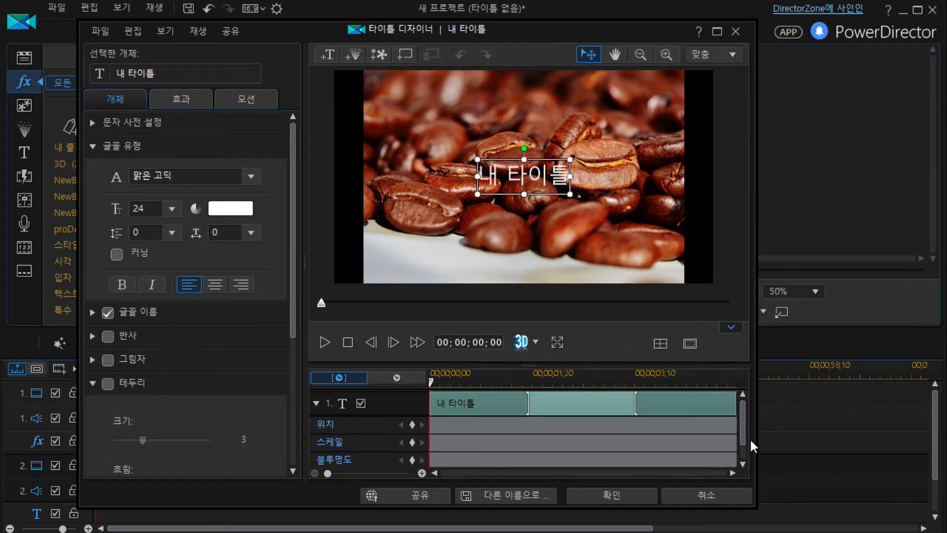
drag(755, 439, 880, 437)
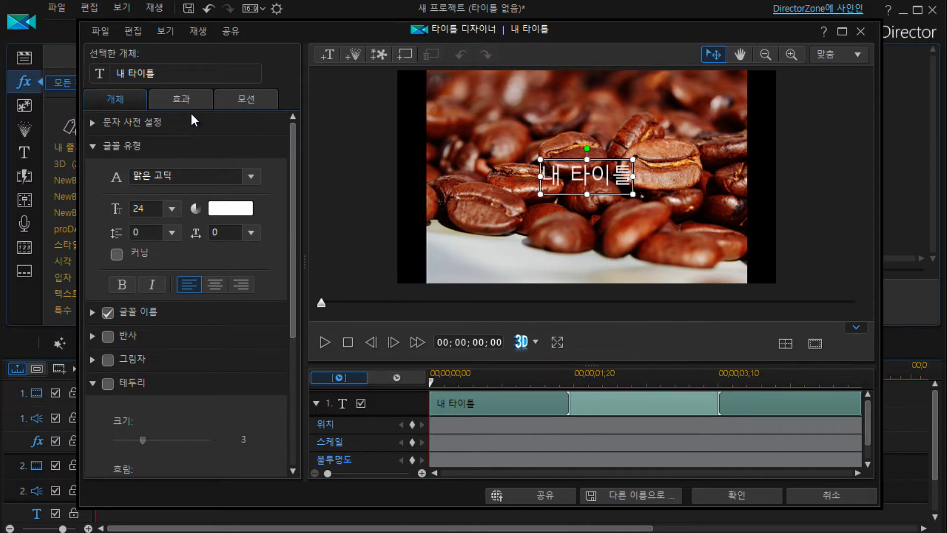
Step: Replace the title text with 커피동호회
drag(158, 74, 99, 73)
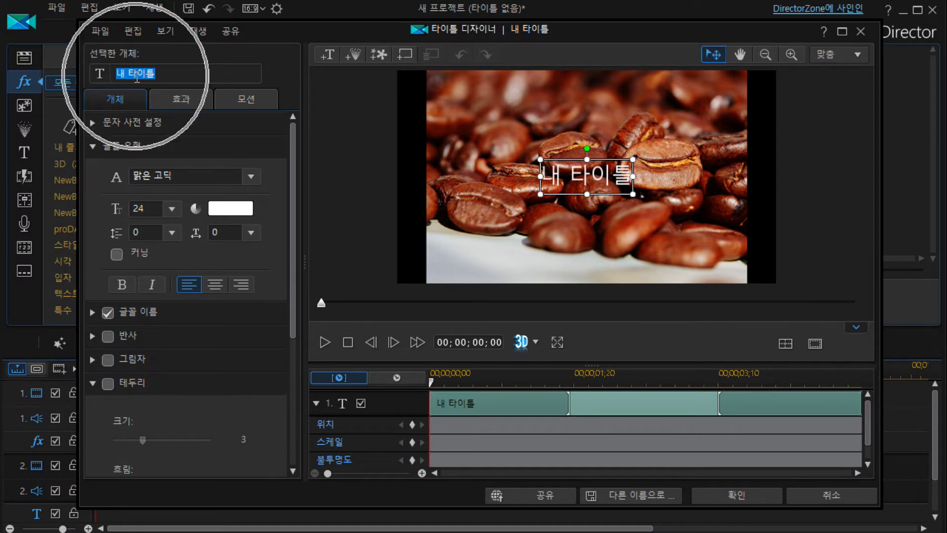
key(BackSpace)
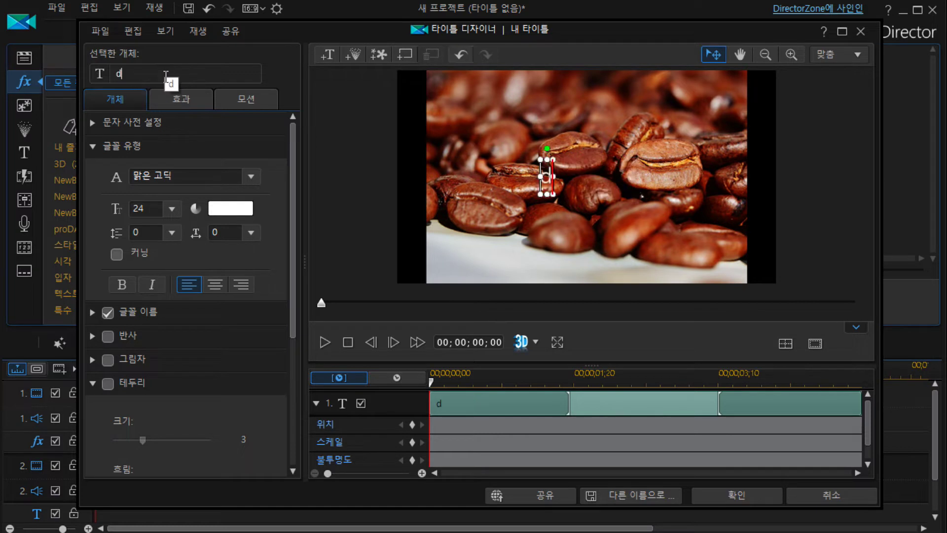
text(커피되)
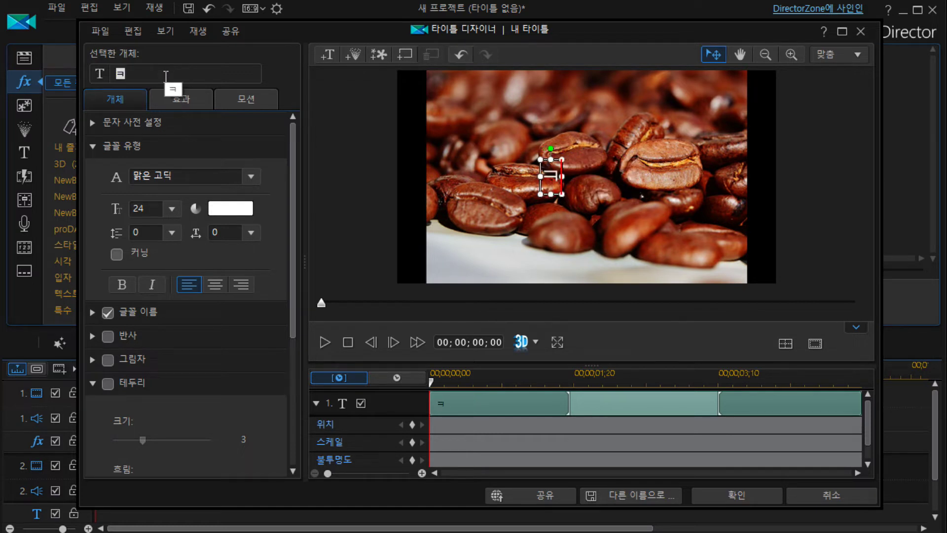
text(ㅇ호)
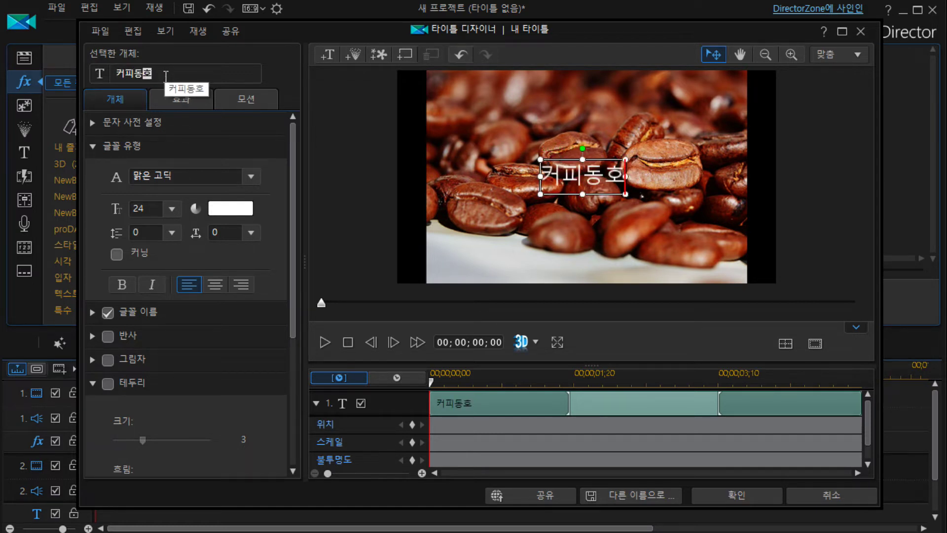
text(회)
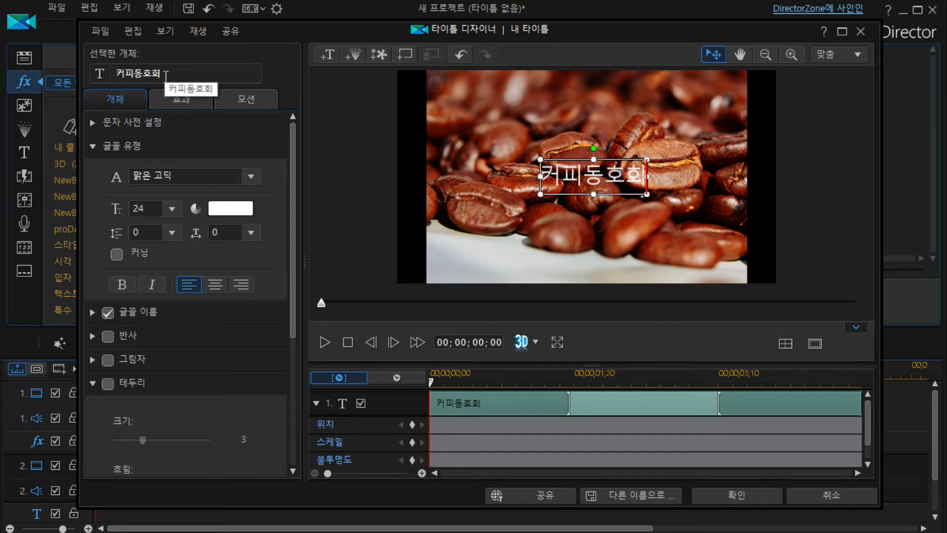
key(Return)
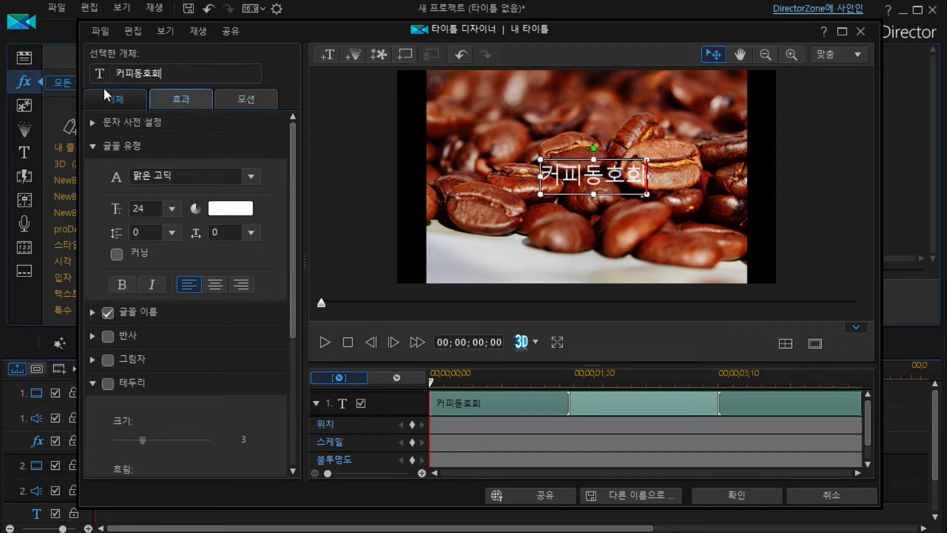
Step: Edit the title text in the preview, retyping its last syllable 회 and adding a space to read 커피 동호회
drag(161, 74, 105, 74)
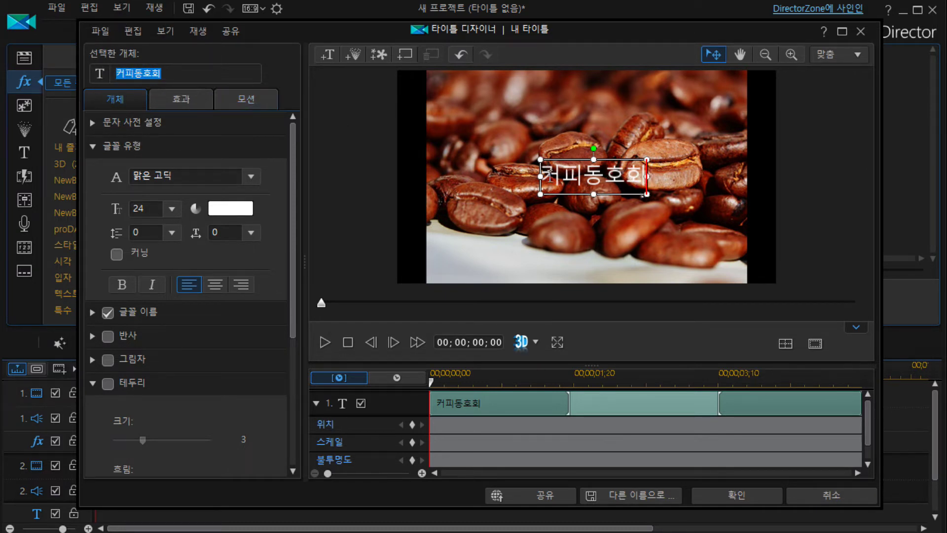
drag(546, 178, 647, 176)
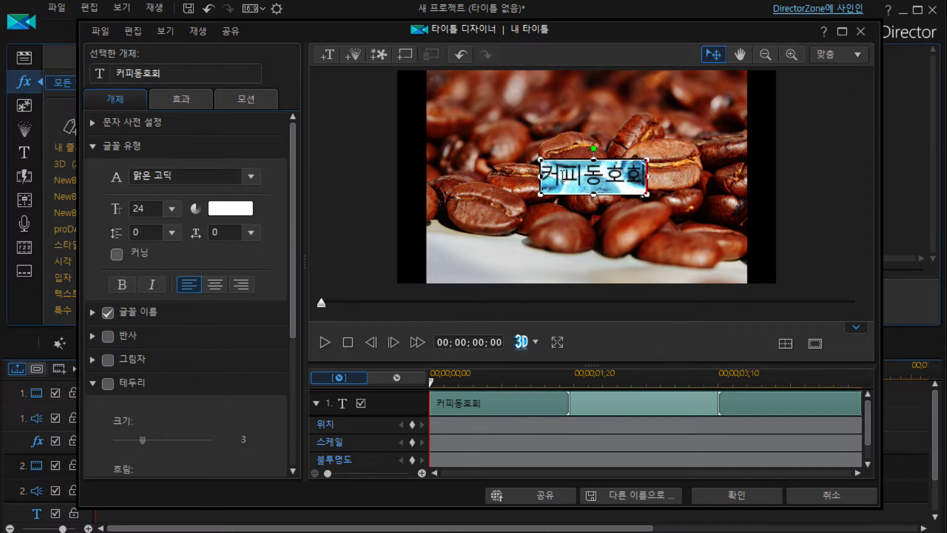
click(626, 176)
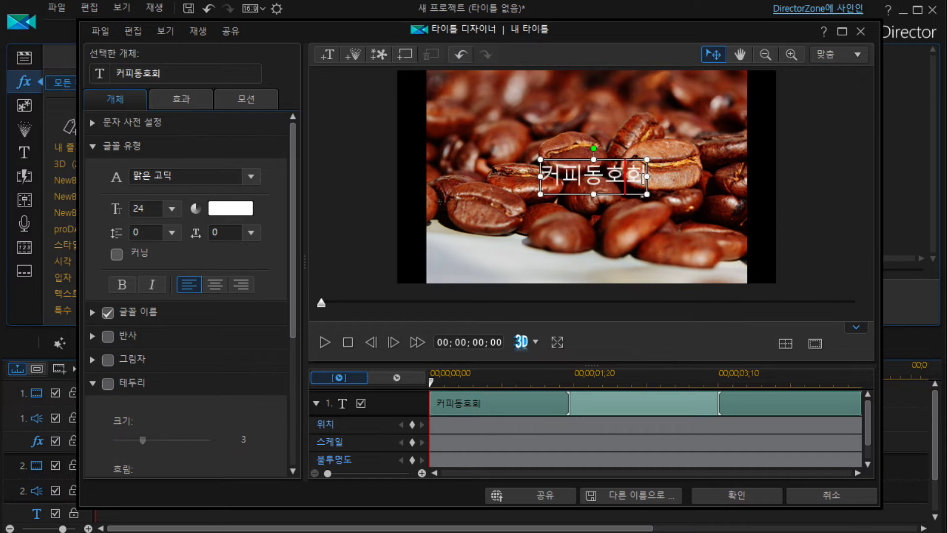
key(Delete)
text(허;)
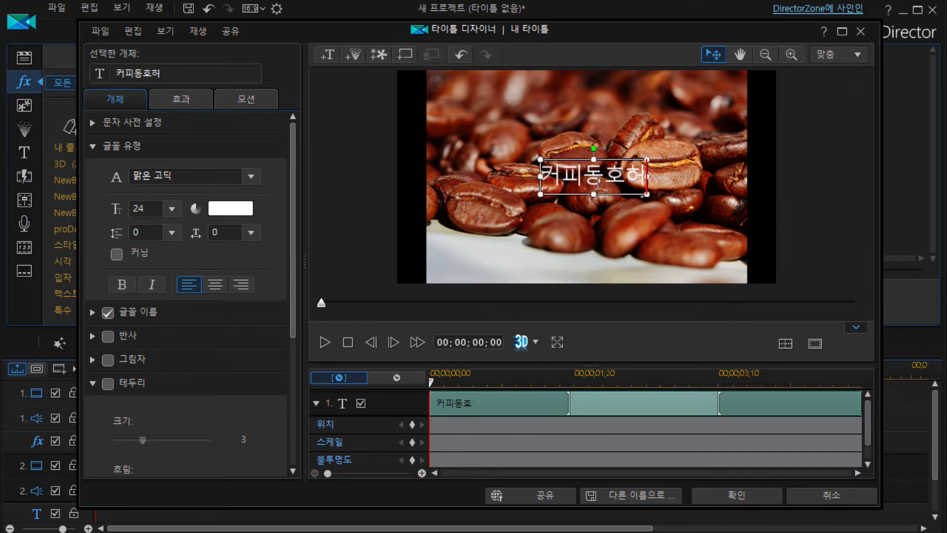
key(BackSpace)
key(BackSpace)
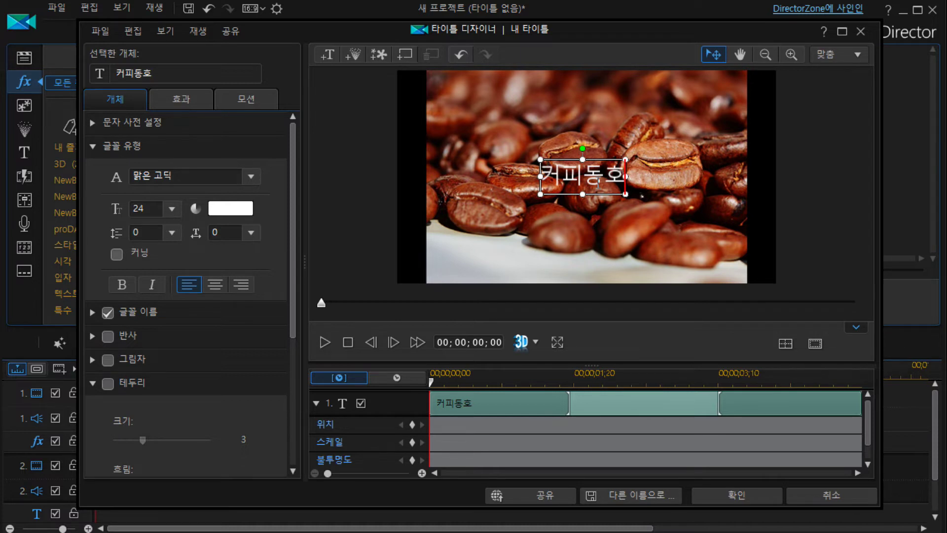
text(회)
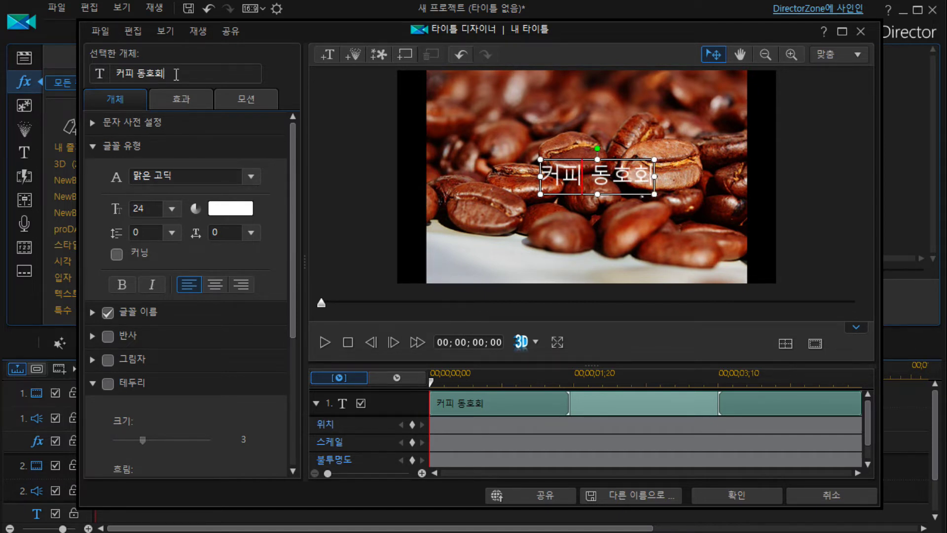
Step: Set the font of the title 커피 동호회 to 문체부 제목 바탕체
drag(176, 73, 103, 75)
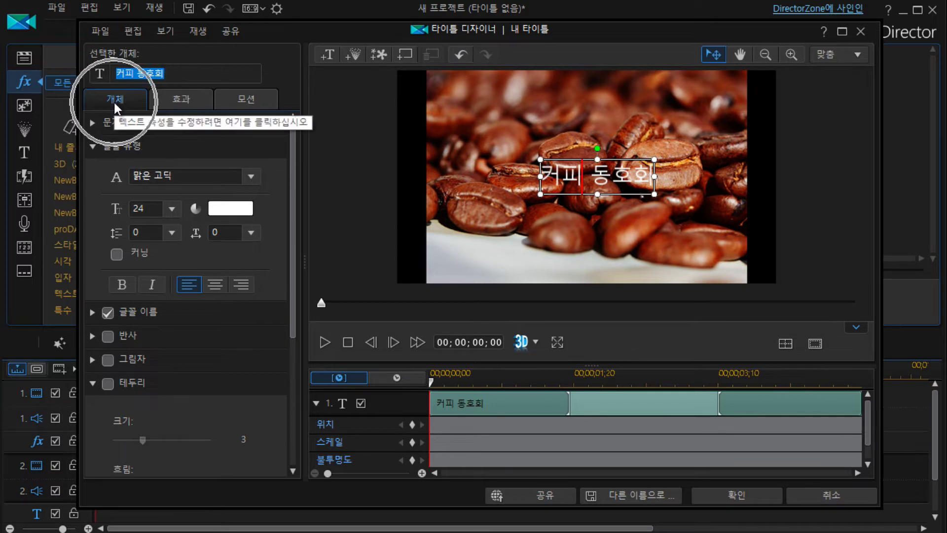
click(113, 99)
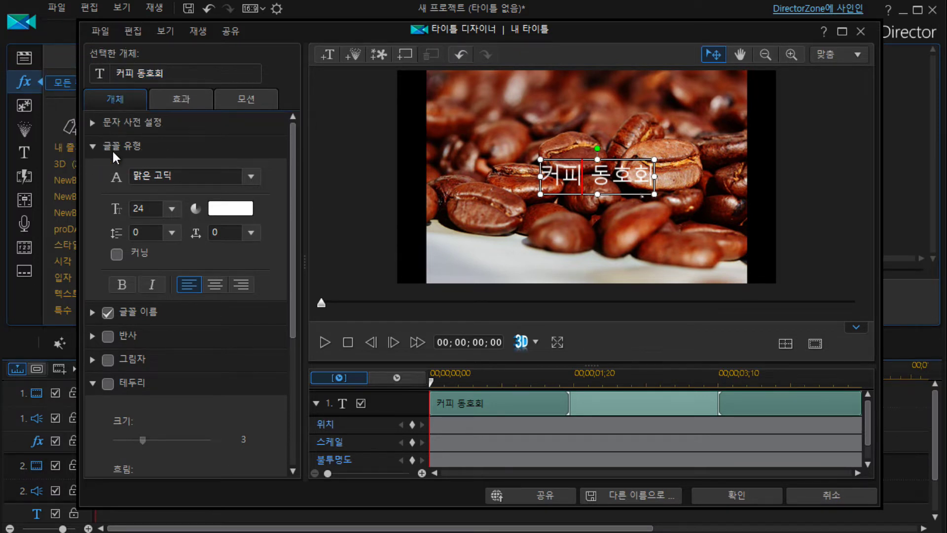
click(252, 177)
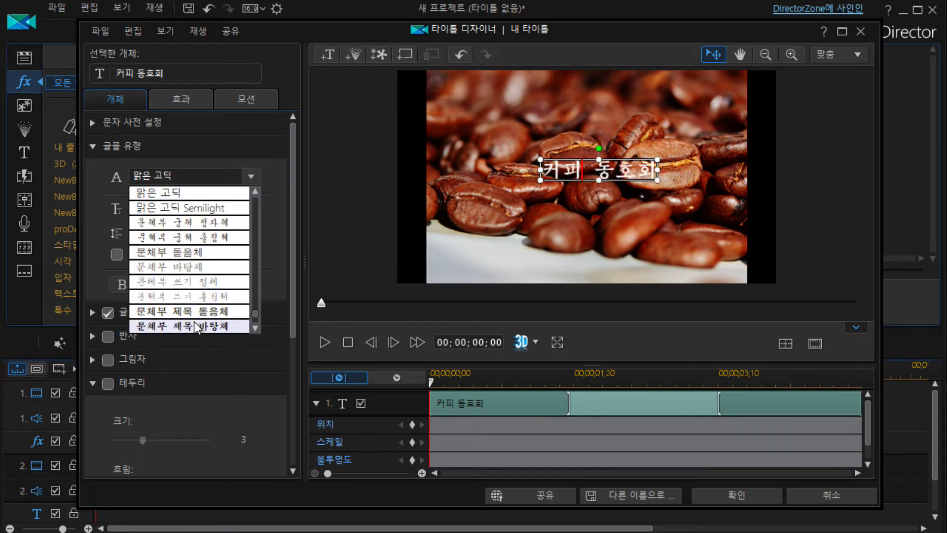
click(195, 324)
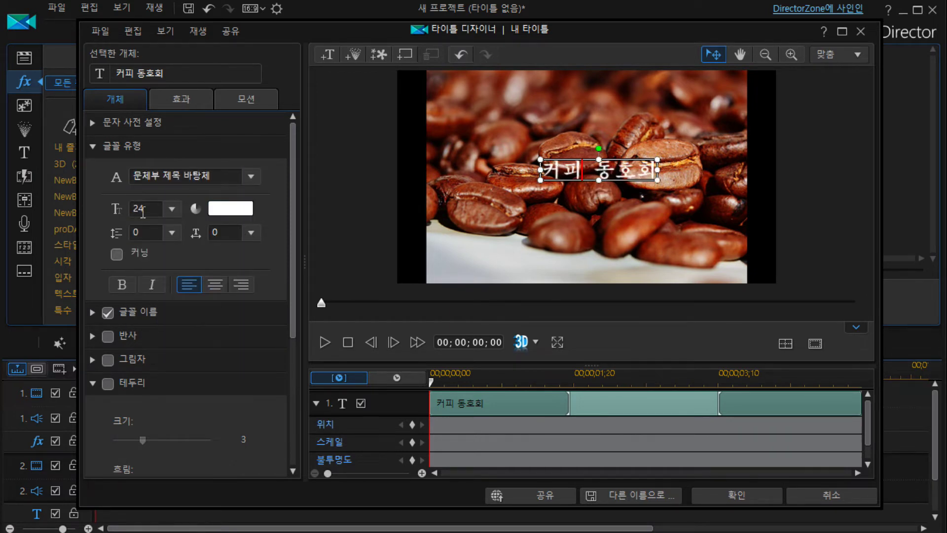
Step: Change the font colour of the title 커피 동호회 to yellow (RGB 255, 255, 0)
click(224, 209)
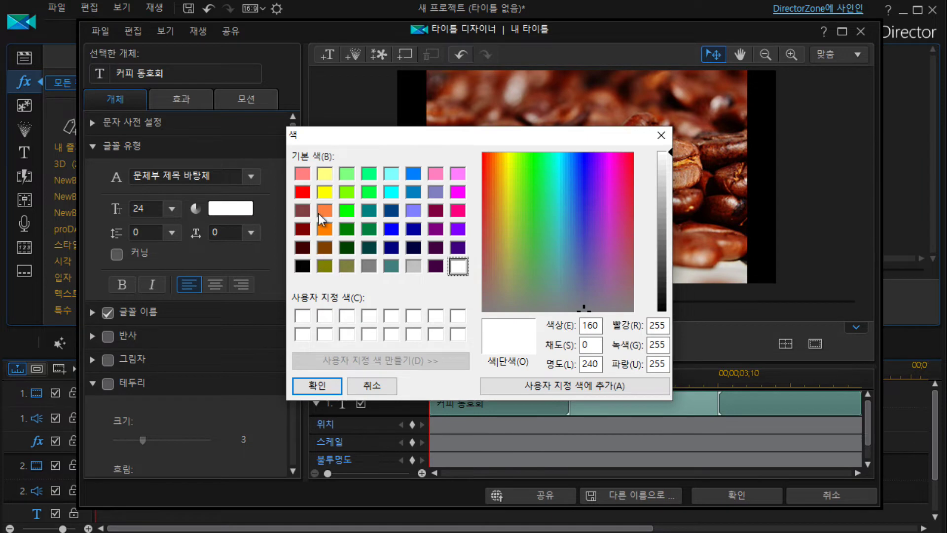
click(325, 193)
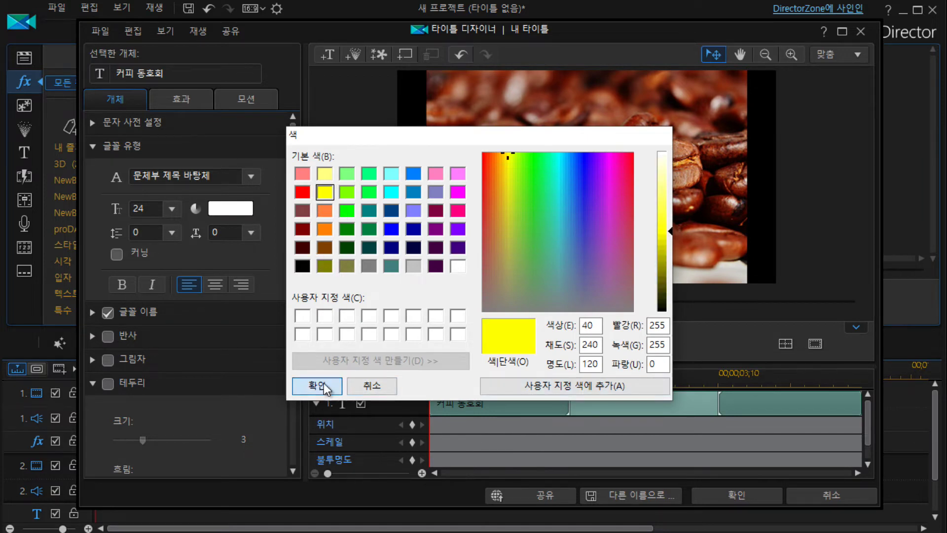
click(318, 385)
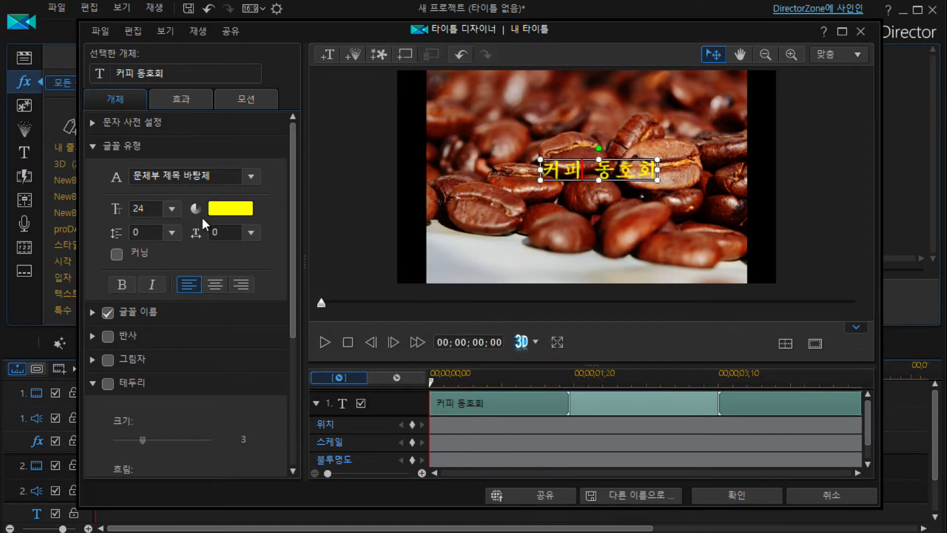
Step: Set the title's font size to 36 and make the text bold
click(172, 208)
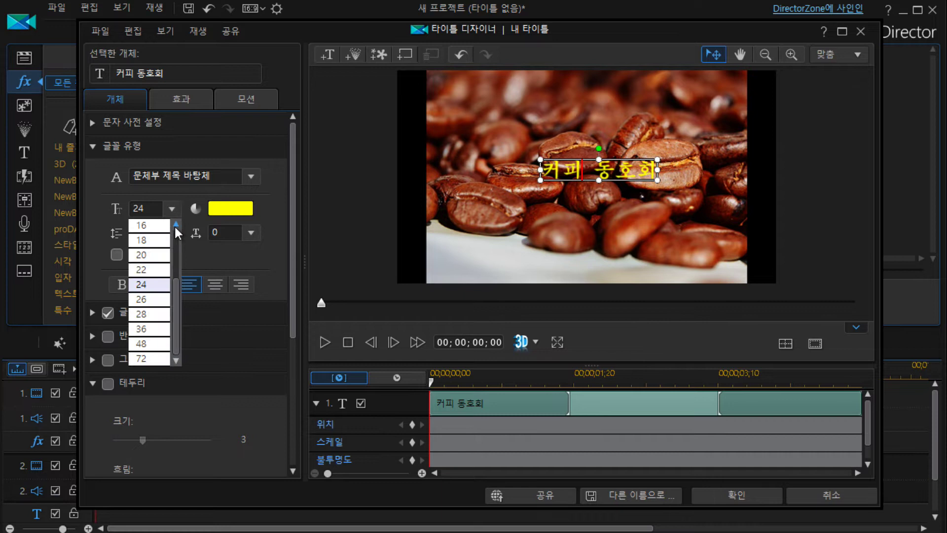
click(143, 329)
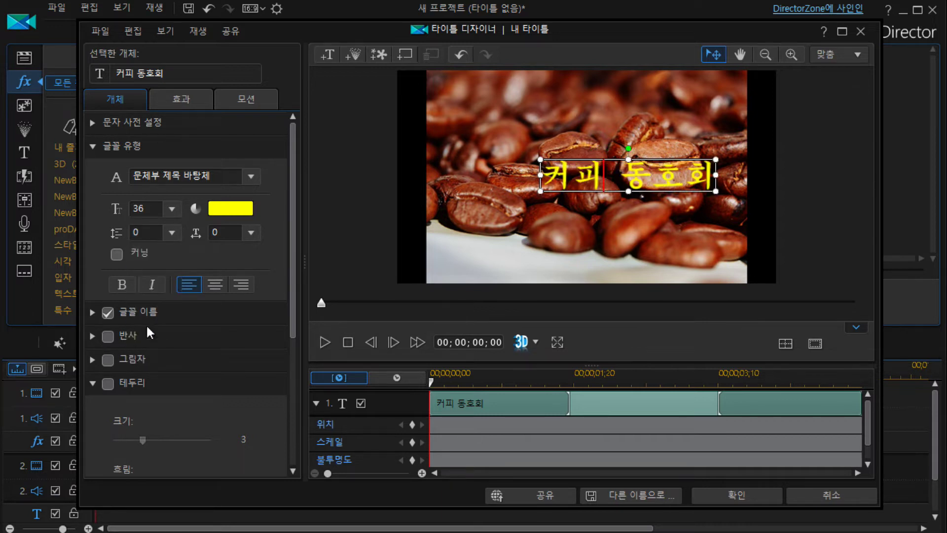
click(127, 284)
Step: Enable the border (테두리) on the title text and set its solid colour to black
drag(292, 283, 292, 341)
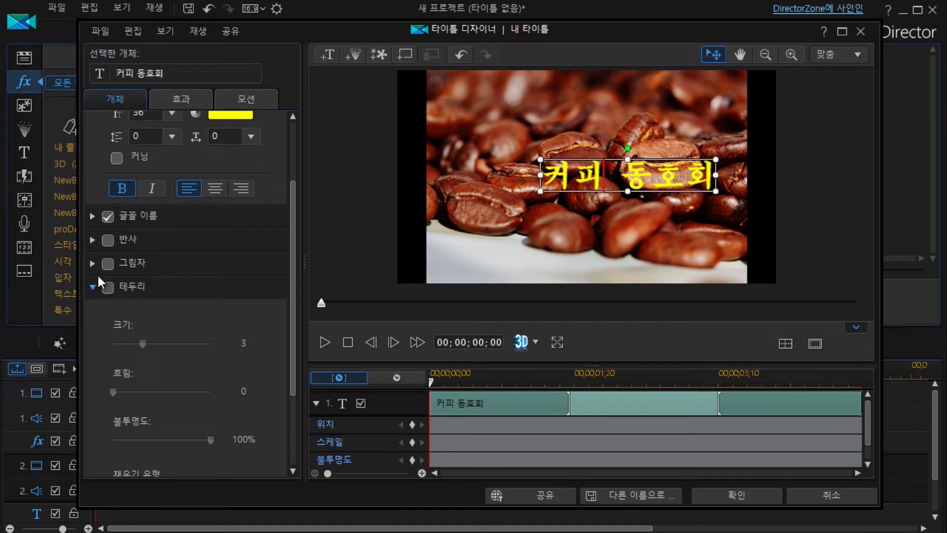
drag(296, 281, 295, 328)
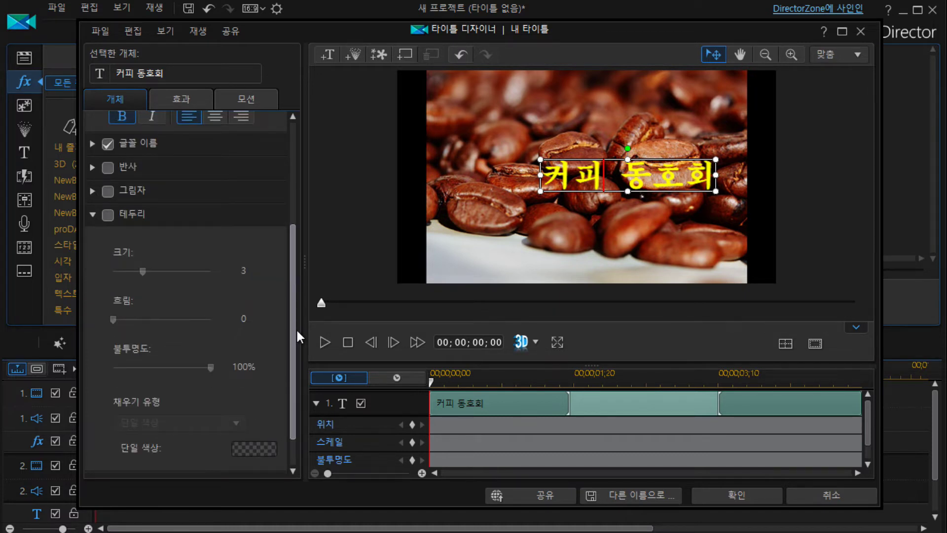
click(107, 214)
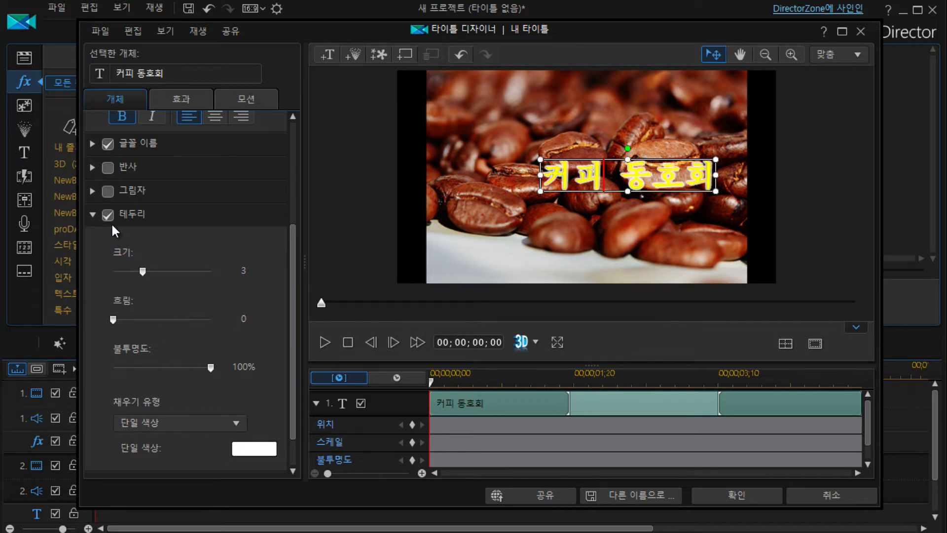
drag(295, 255, 294, 310)
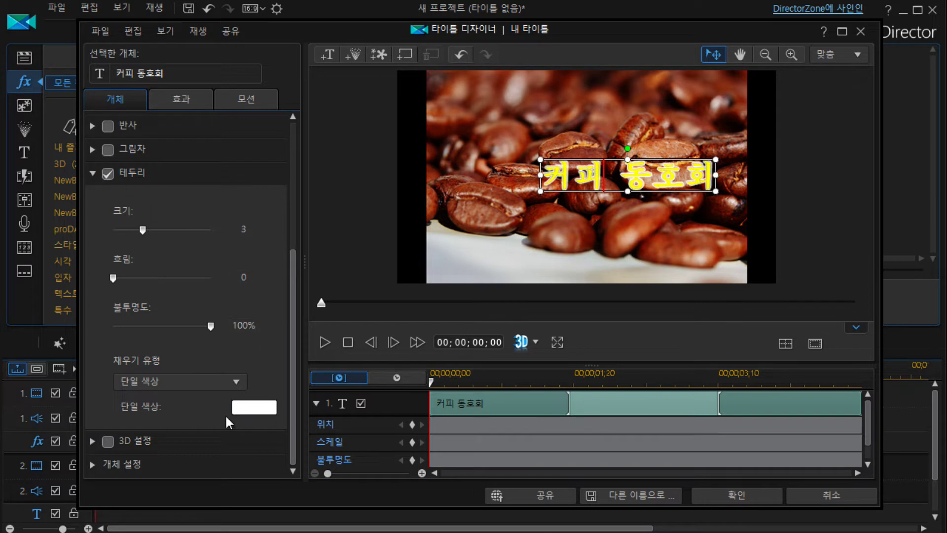
click(254, 407)
click(302, 266)
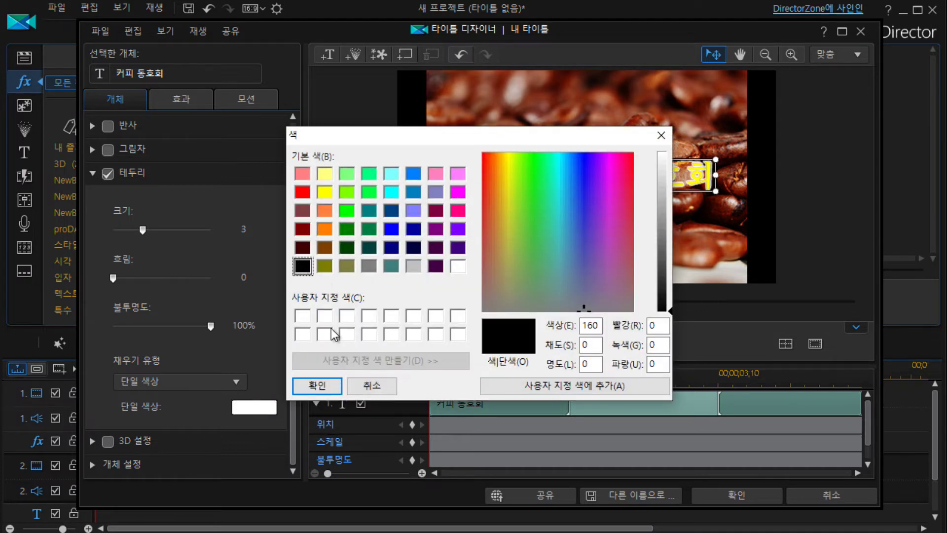
click(317, 385)
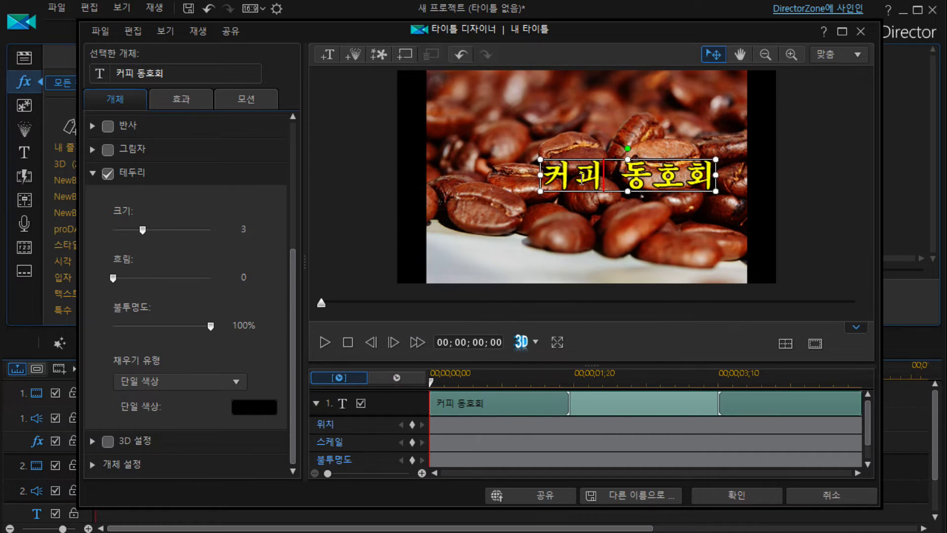
Step: Try white as the title's border colour, and set it back to black
click(252, 405)
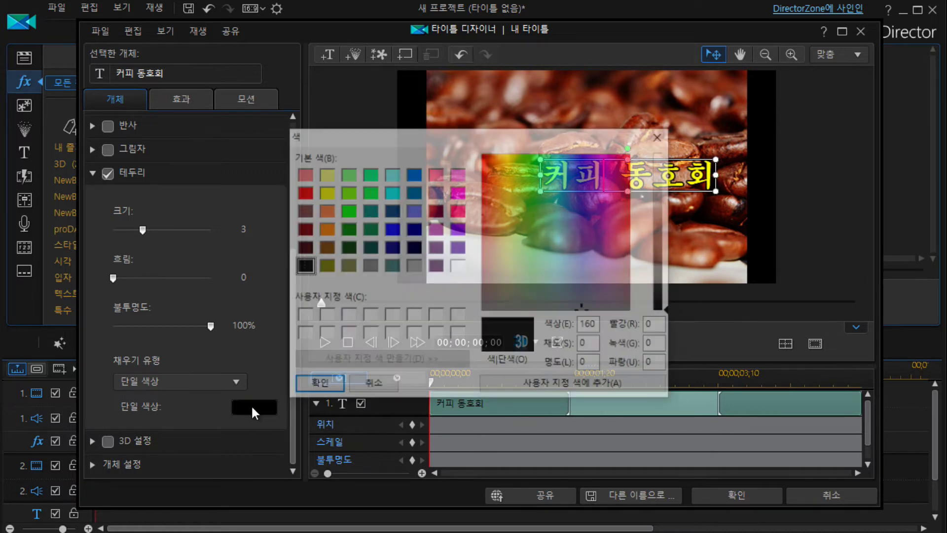
click(457, 267)
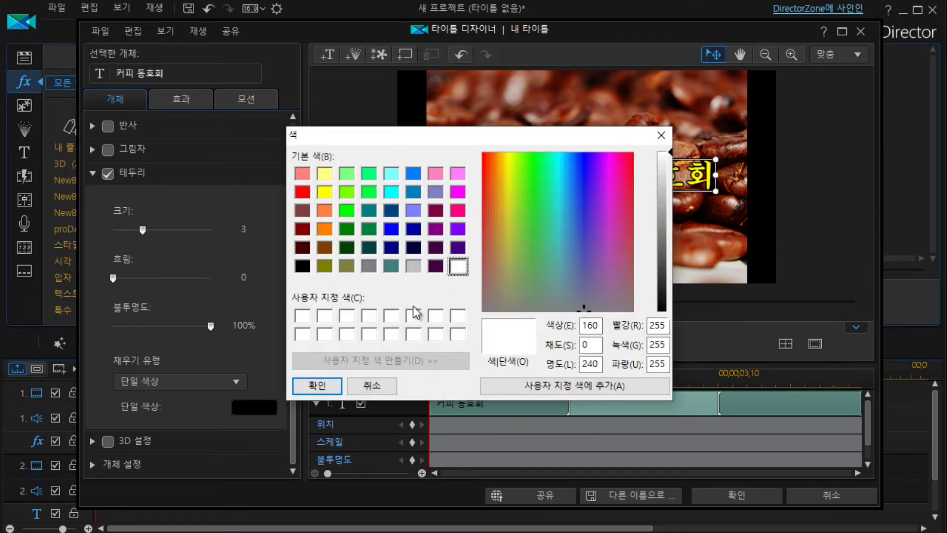
click(317, 385)
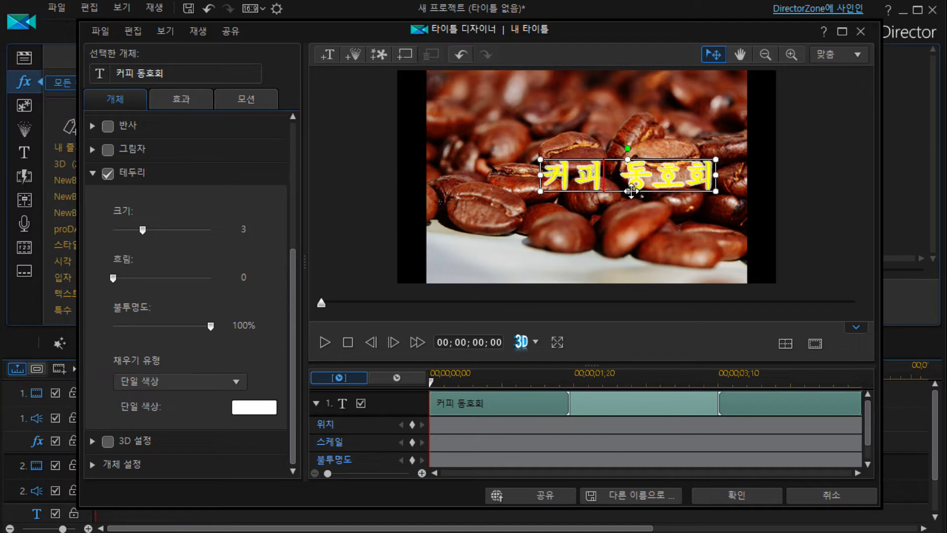
click(262, 407)
click(303, 269)
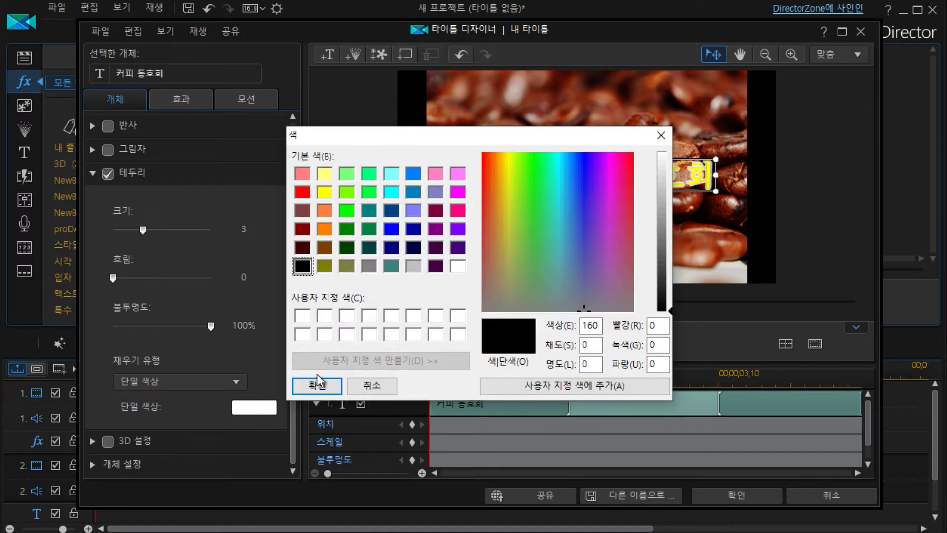
click(317, 385)
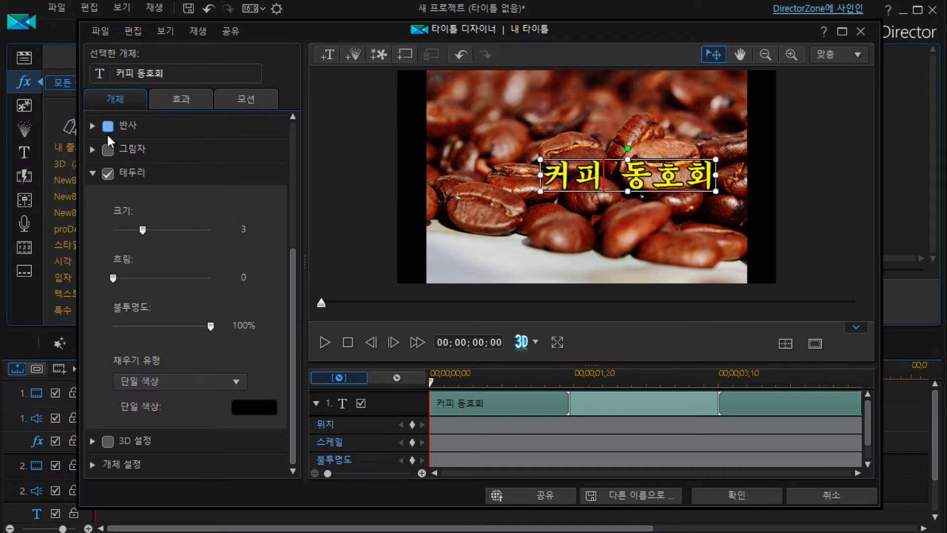
Step: Add a shadow (그림자) and a reflection (반사) to the title text
click(108, 154)
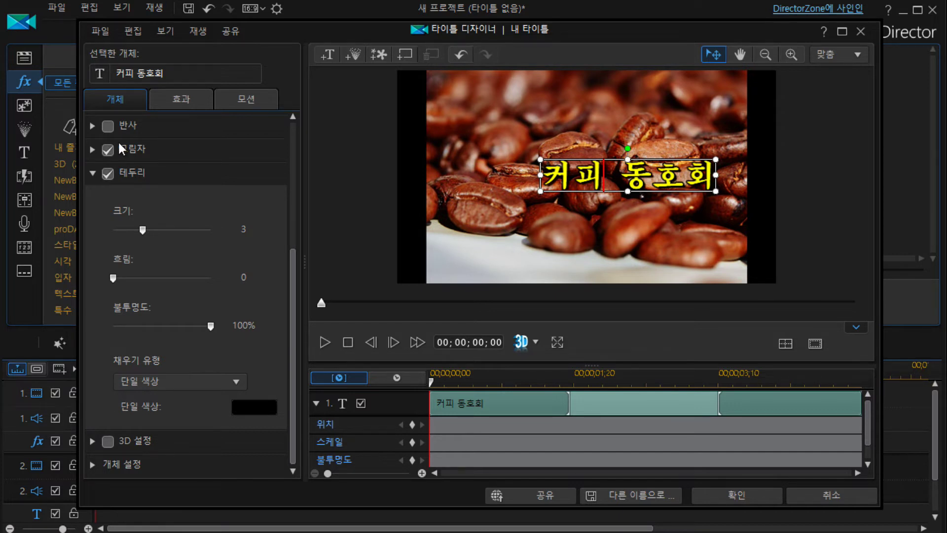
click(109, 127)
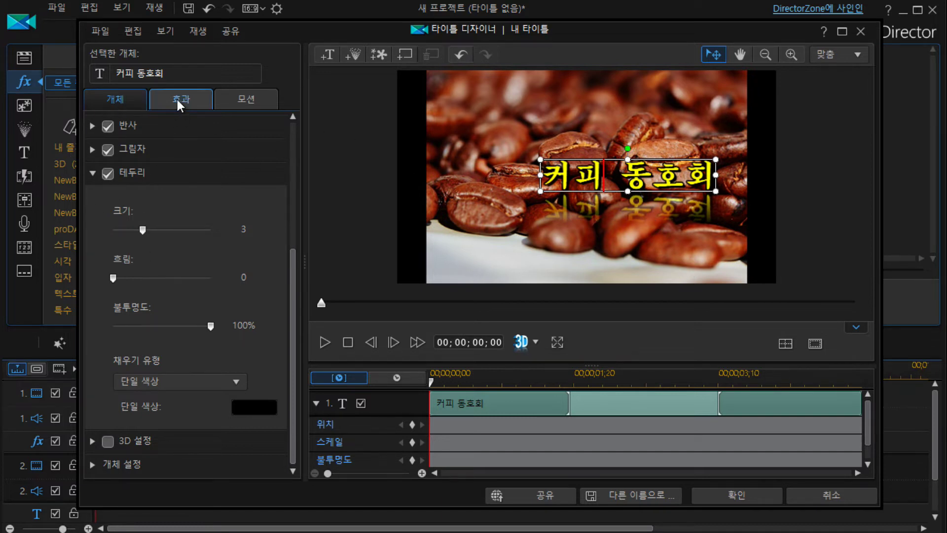
Step: Show the available start effects (시작 효과) for the title 커피 동호회
click(165, 105)
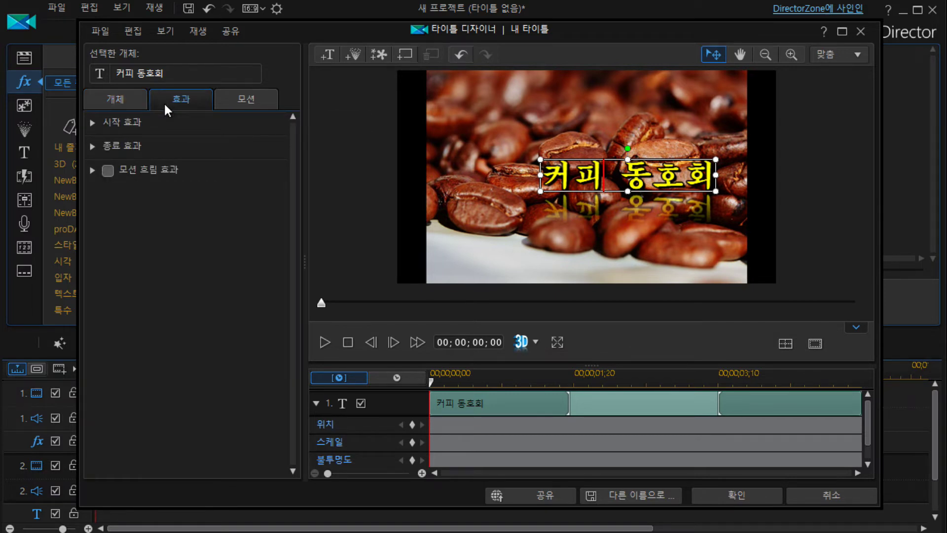
click(106, 119)
click(106, 146)
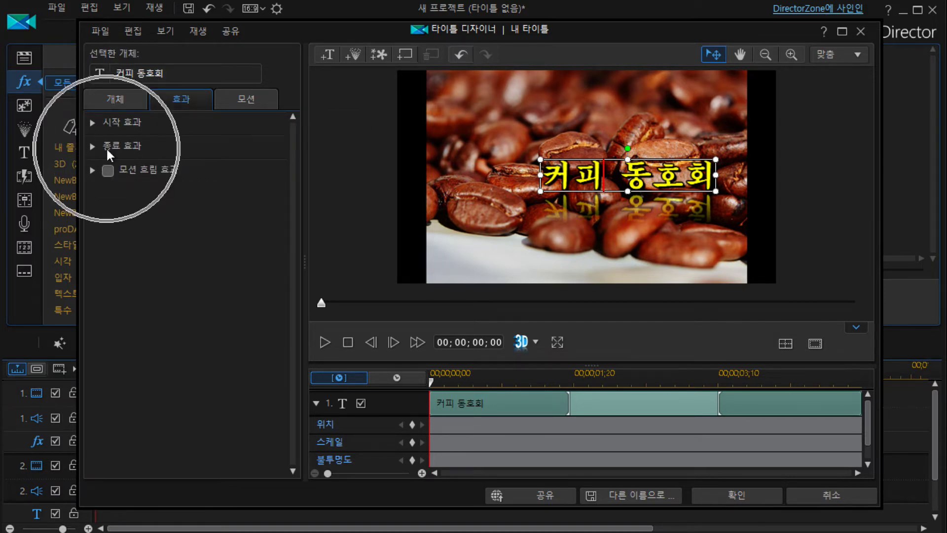
click(92, 123)
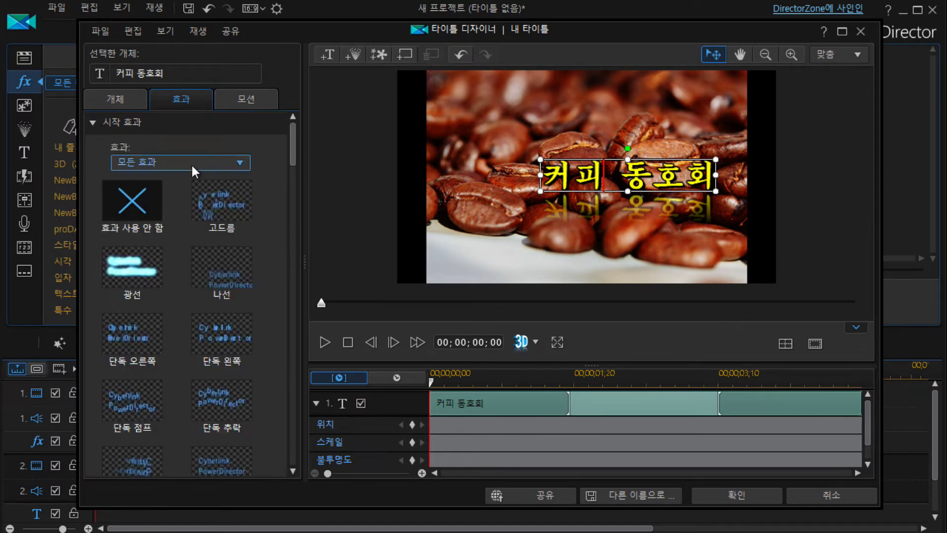
Step: Try the 반짝임 start effect on the title
scroll(217, 290, down, 2)
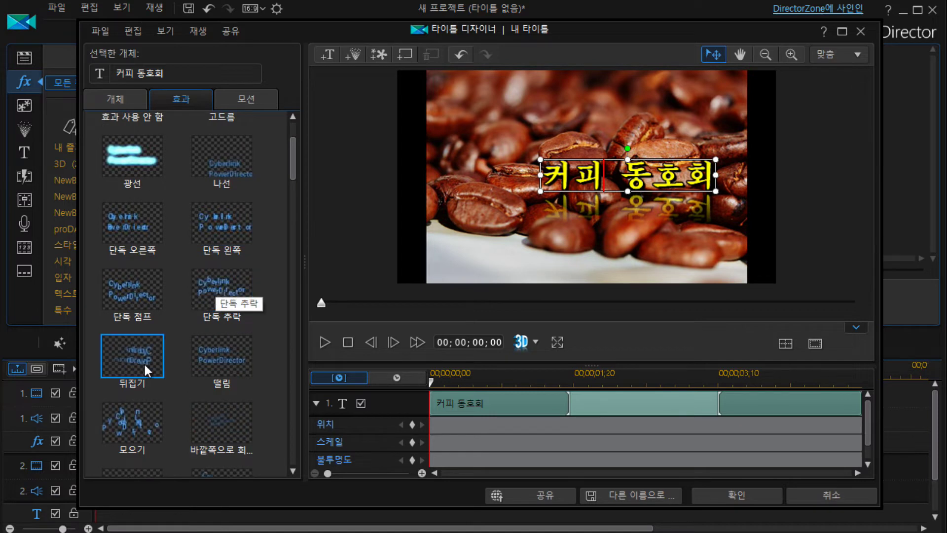
scroll(134, 362, down, 1)
scroll(136, 375, down, 2)
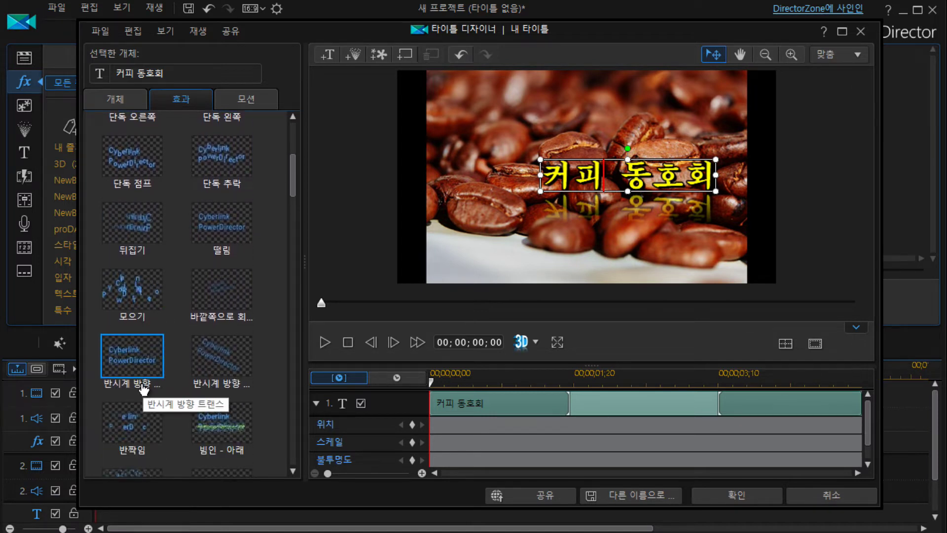
scroll(198, 370, down, 1)
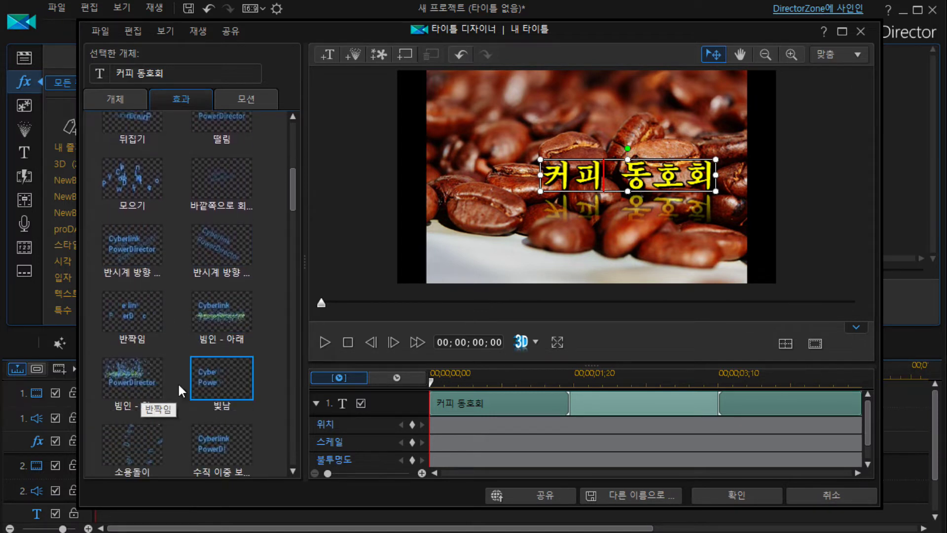
click(135, 327)
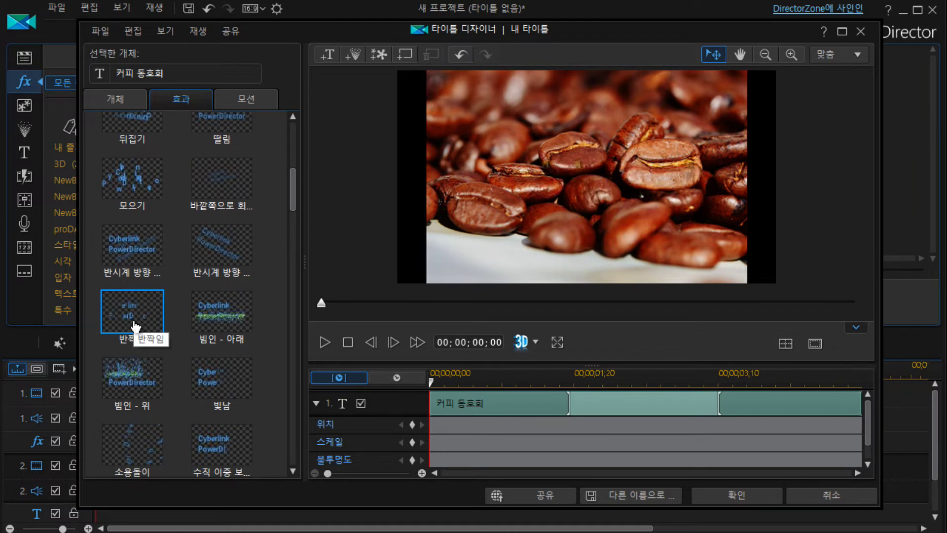
Step: Try the 아래쪽 슬라이드 start effect on the title
scroll(204, 347, down, 1)
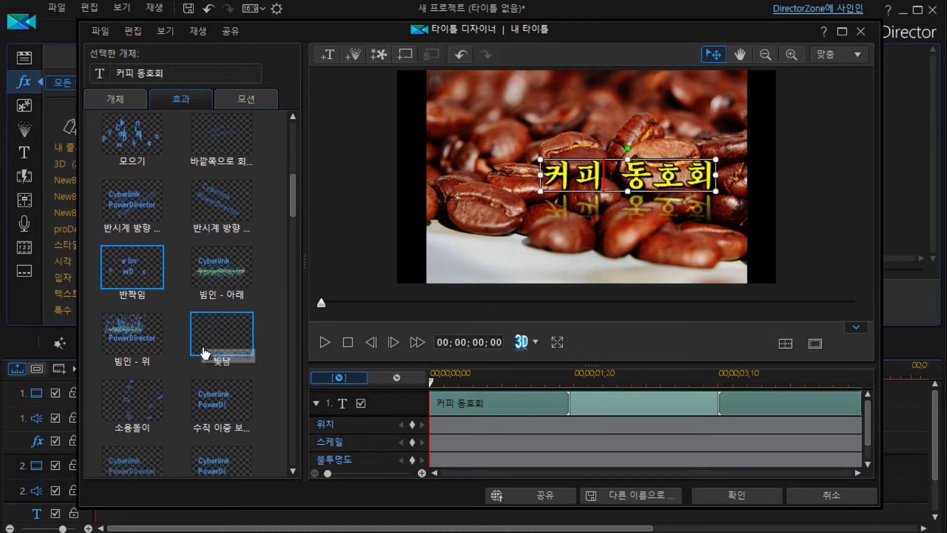
scroll(223, 353, down, 3)
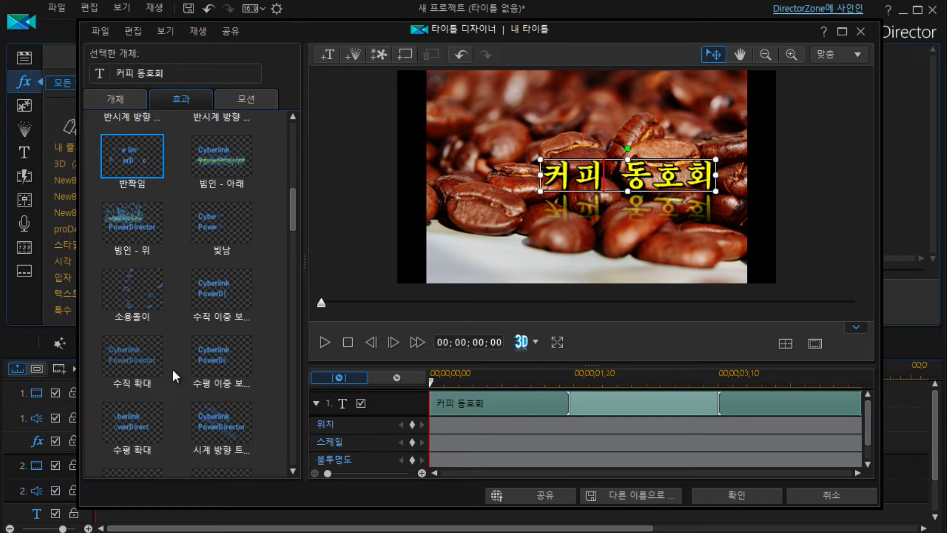
scroll(181, 374, down, 1)
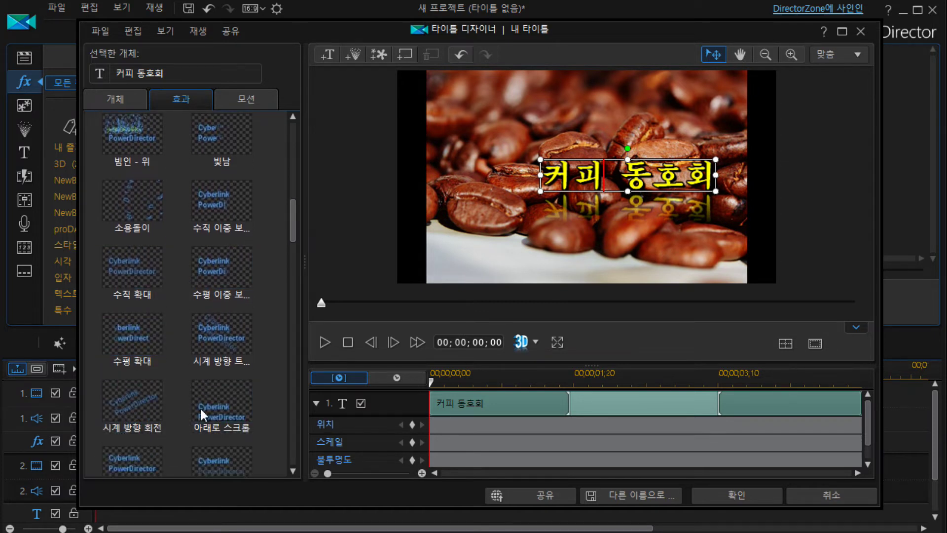
scroll(133, 351, down, 1)
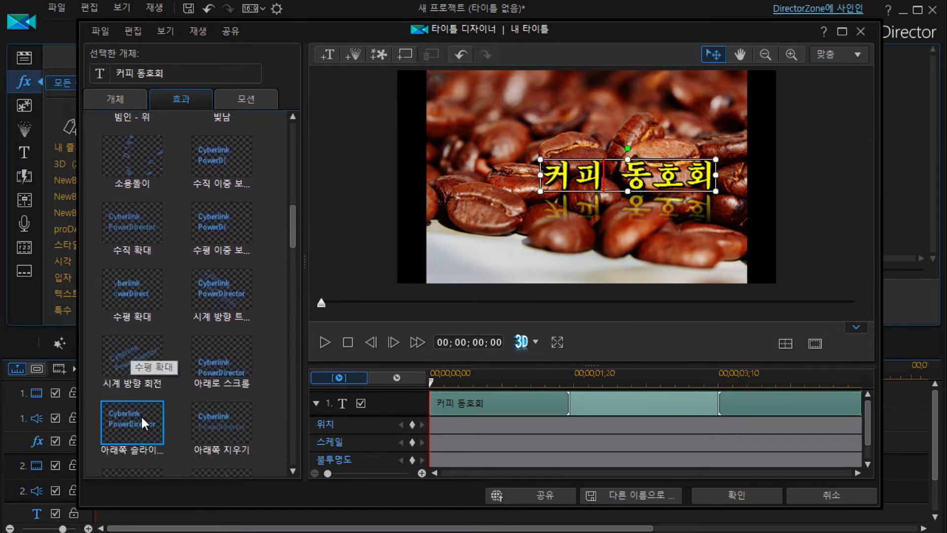
click(143, 430)
Step: Set the title's start effect to 안쪽으로 회전
scroll(155, 424, down, 1)
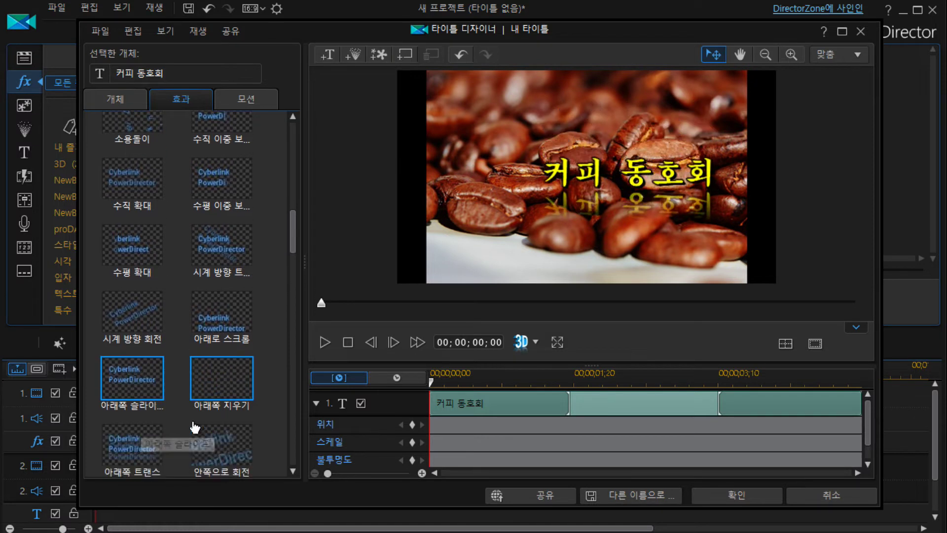
scroll(165, 407, down, 1)
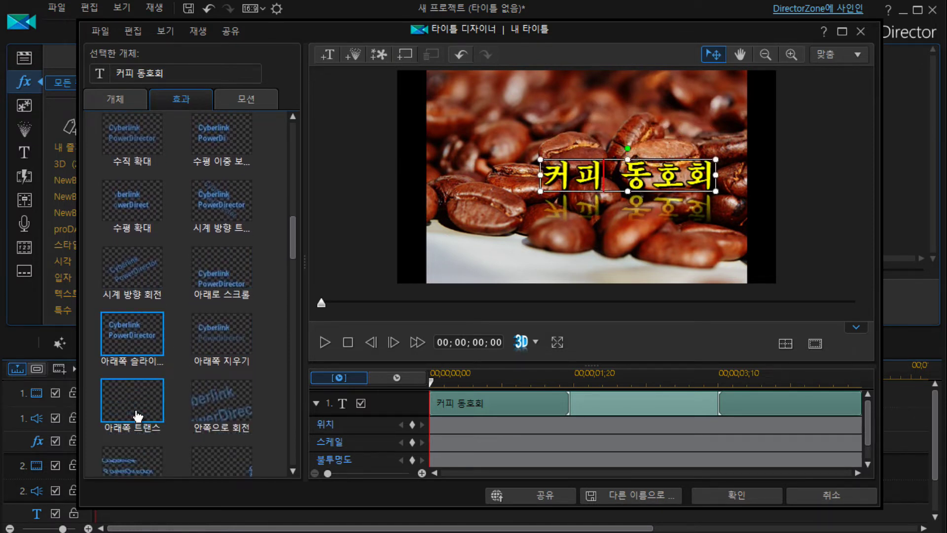
click(208, 410)
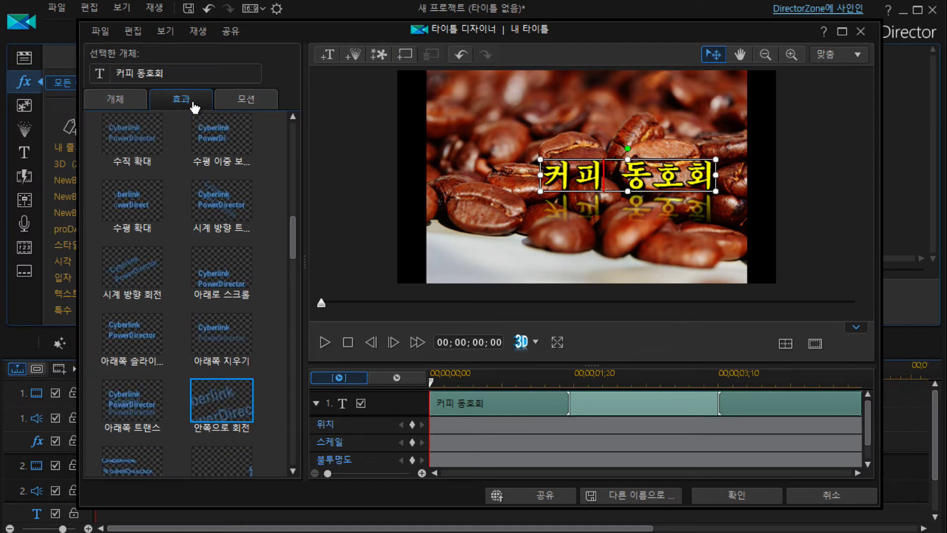
Step: Apply the title changes, closing the title designer, and play the whole video from the beginning
click(133, 102)
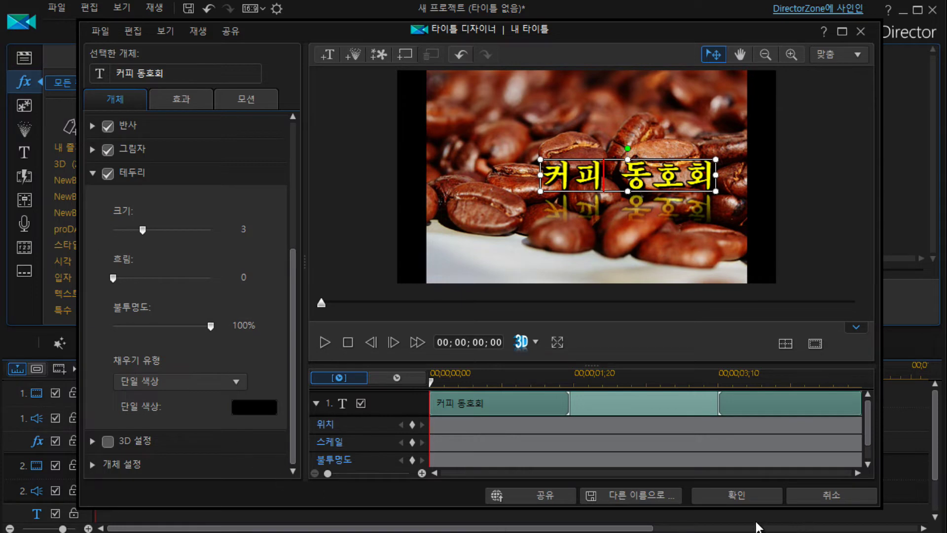
click(744, 495)
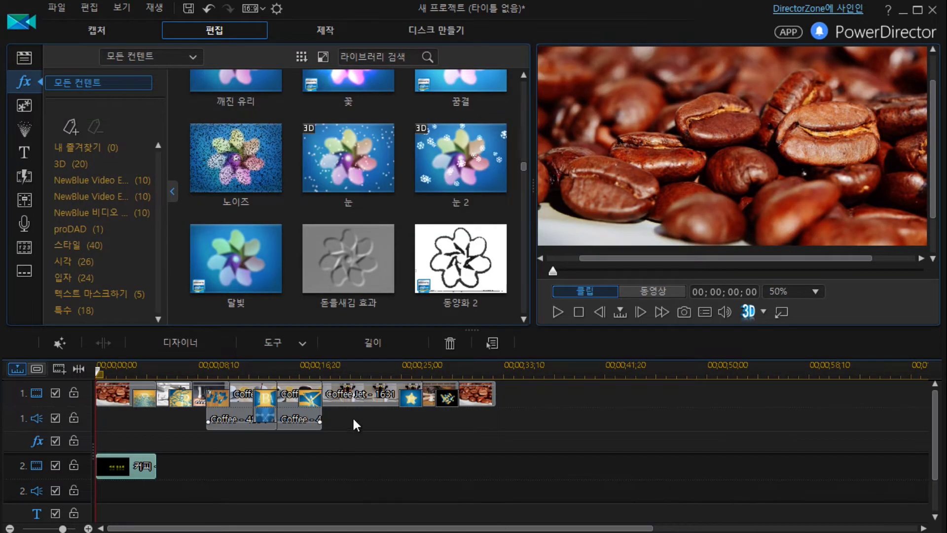
click(557, 310)
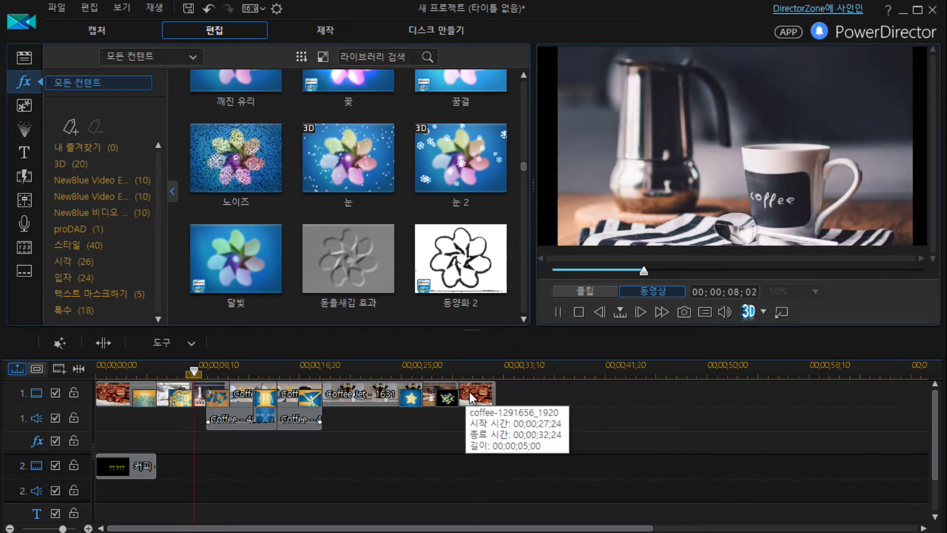
Step: Stop the playback and shorten the opening title clip to 3 seconds so it ends with the first photo
key(space)
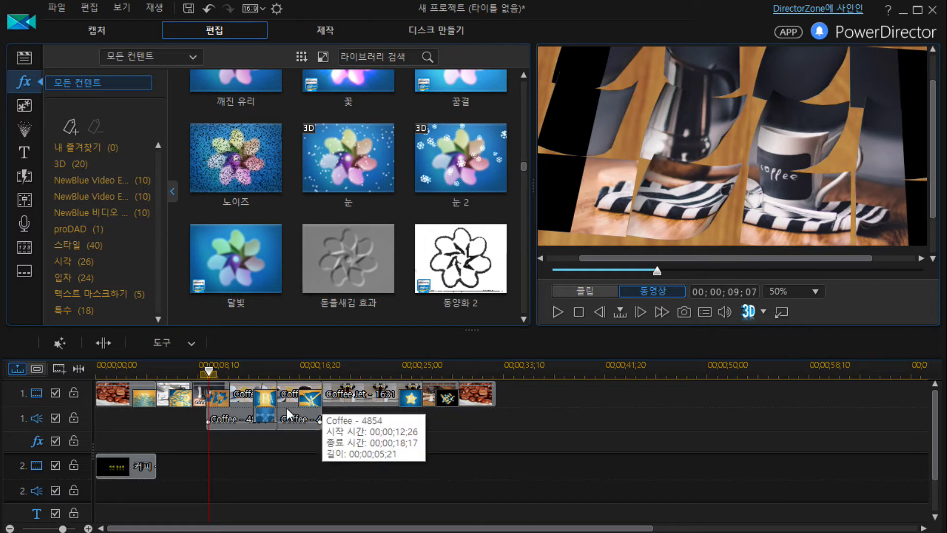
click(134, 471)
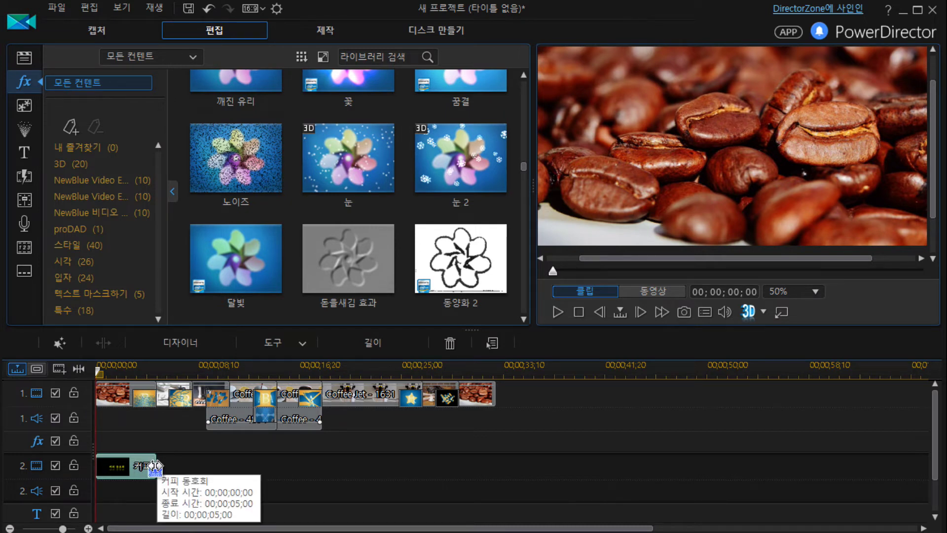
drag(155, 465, 135, 467)
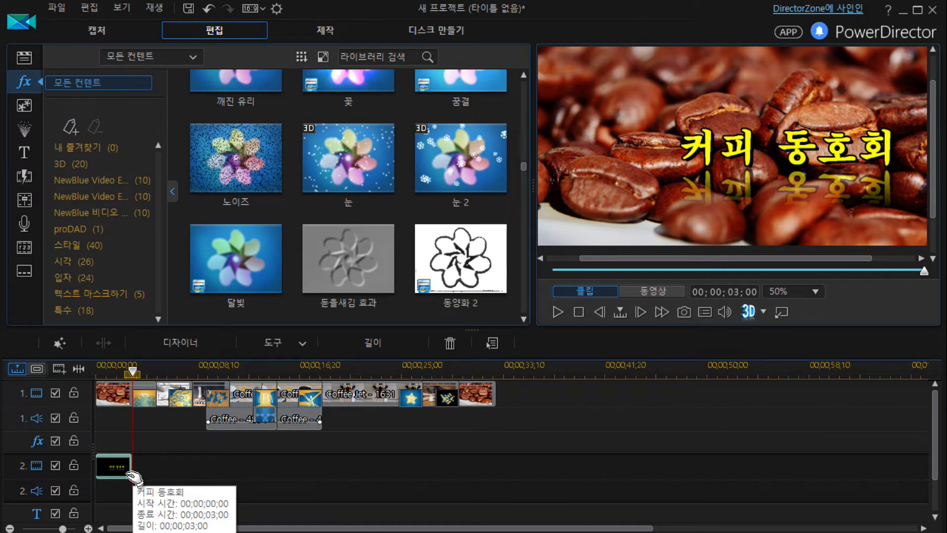
Step: Place the 기본 title on the second video track about 6 seconds in, under the smartphone and notebook photo
click(142, 372)
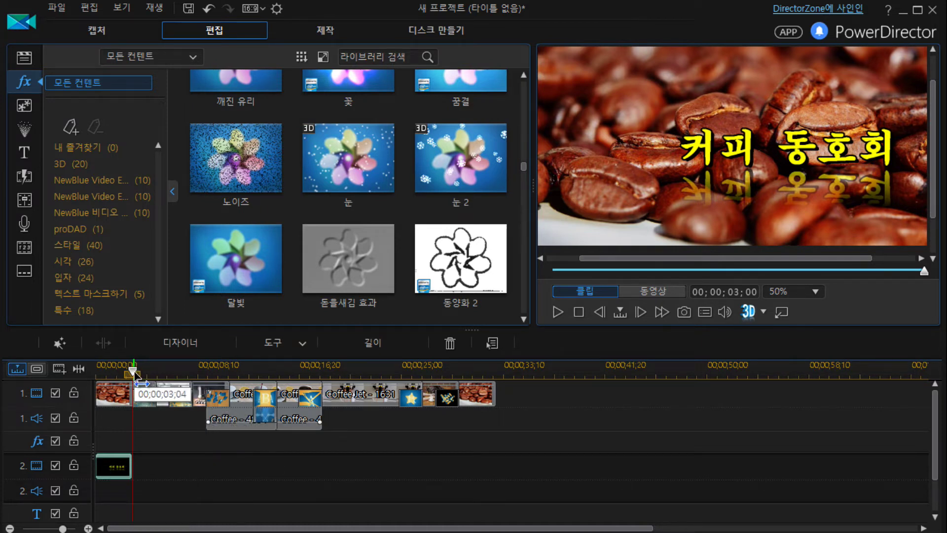
drag(143, 374, 162, 373)
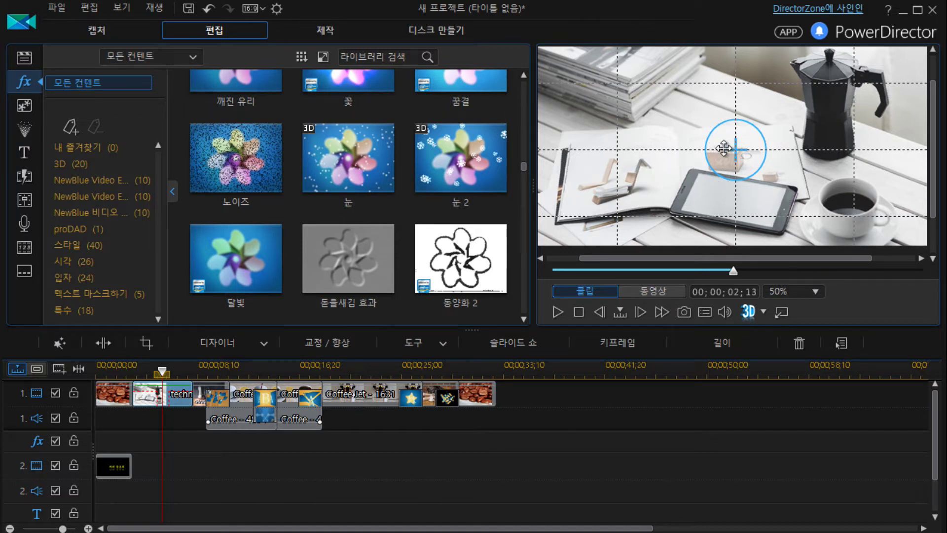
click(28, 153)
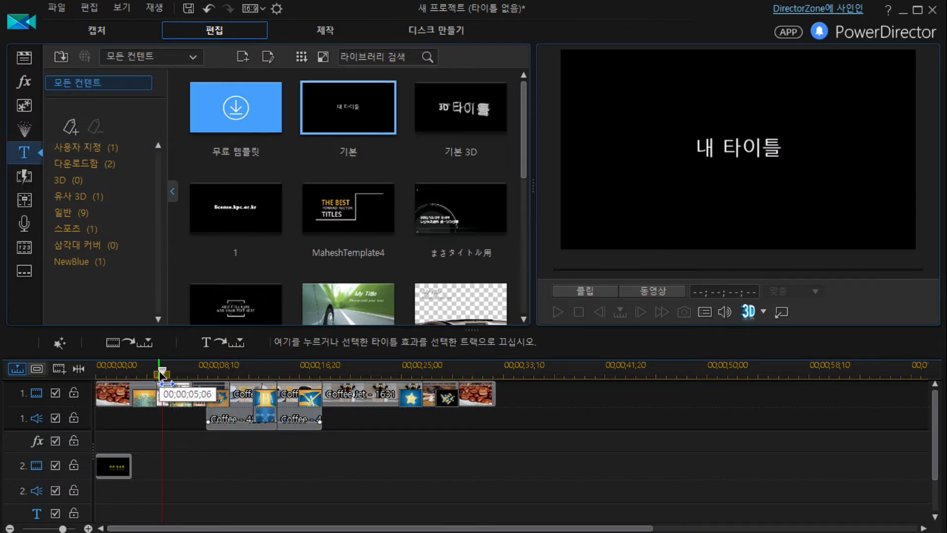
drag(357, 110, 172, 468)
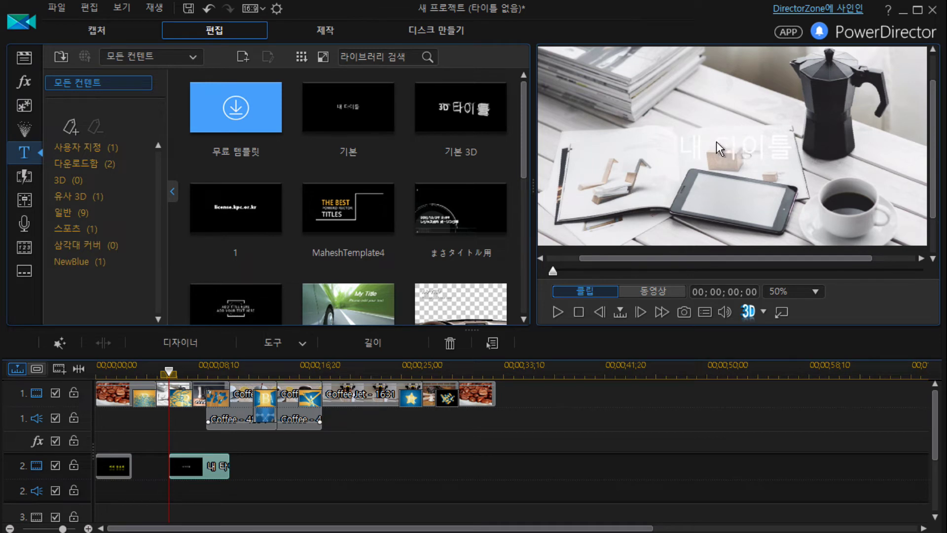
Step: Open the new title in the title designer and set its font colour to black
click(205, 471)
double_click(199, 469)
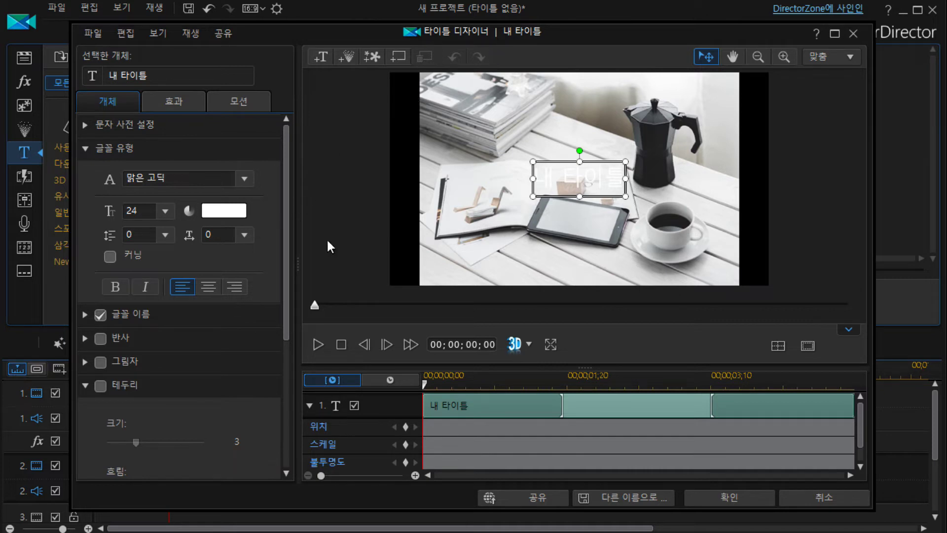
click(232, 212)
click(295, 268)
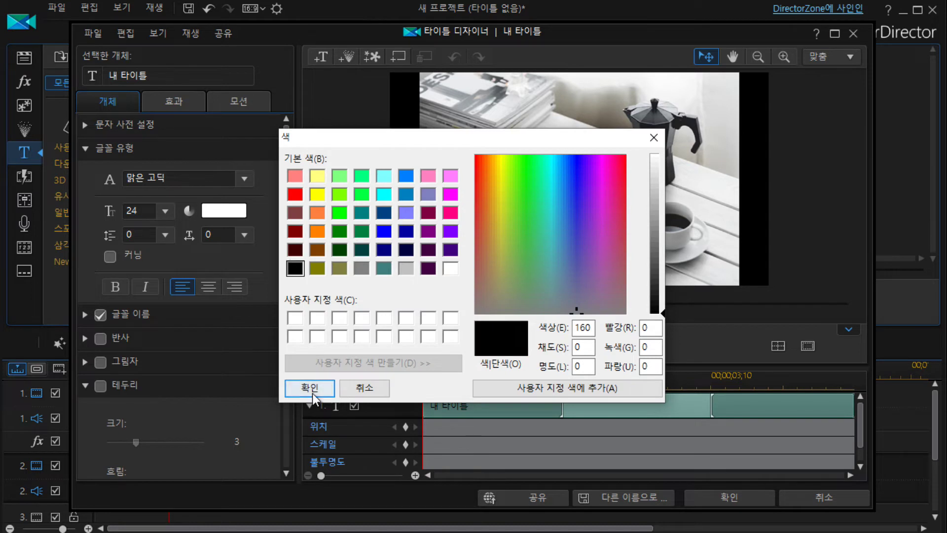
click(310, 386)
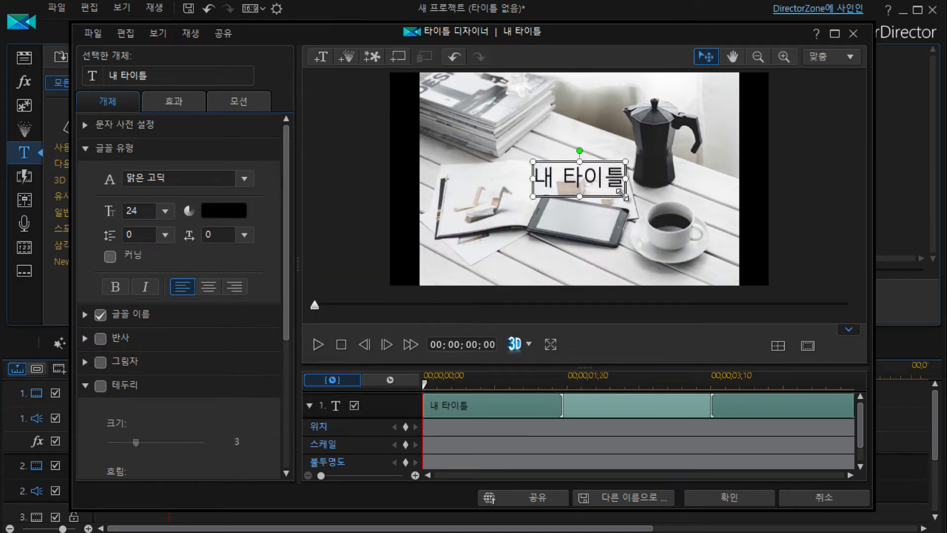
Step: Replace the new title's text with 환영합니다
drag(196, 75, 71, 76)
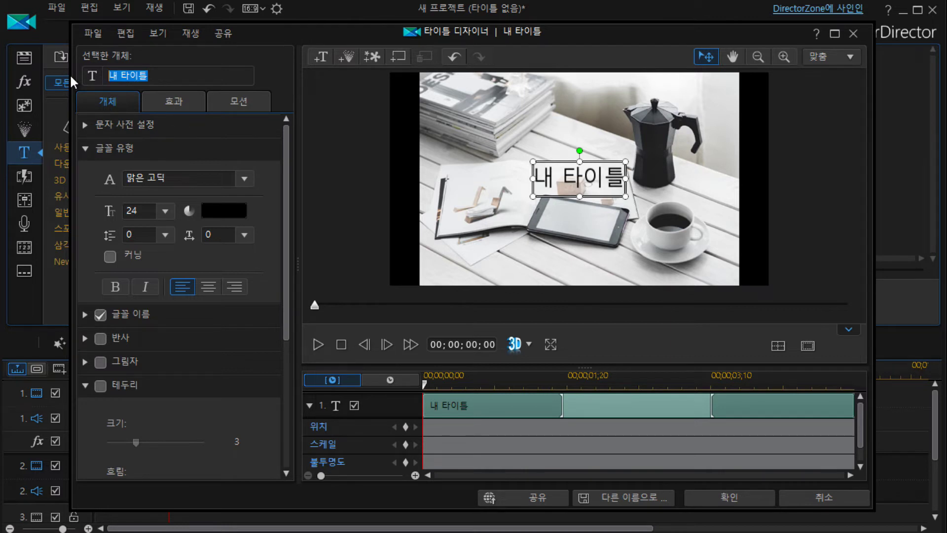
text(ㅎ)
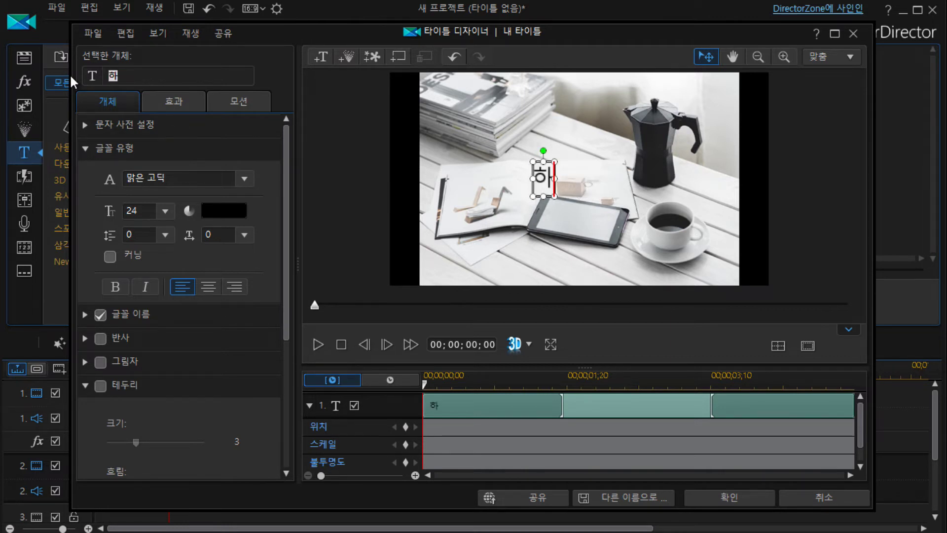
text(ㅘㄴ경)
key(BackSpace)
key(BackSpace)
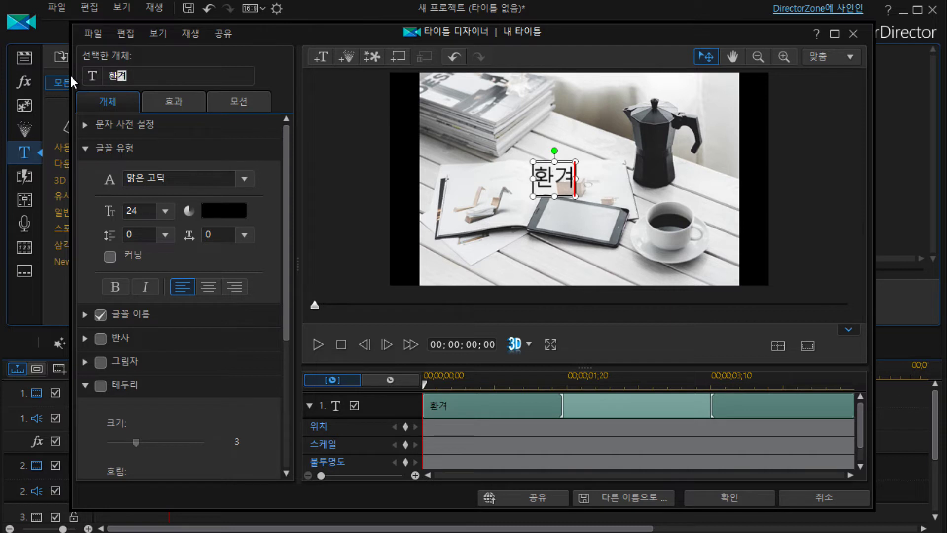
key(BackSpace)
text(영합니다.)
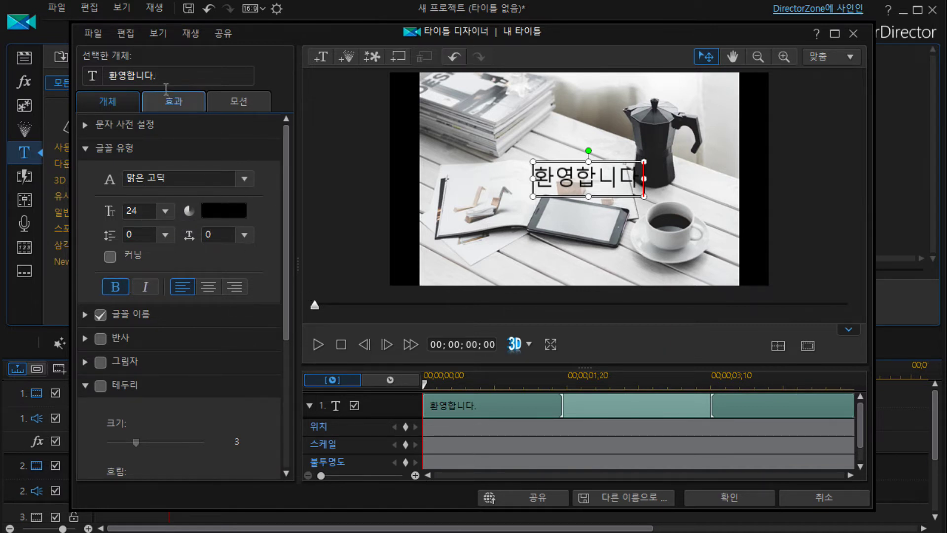
Step: Try shrinking the title and moving it down beside the smartphone in the photo
drag(167, 74, 48, 79)
click(115, 284)
click(621, 197)
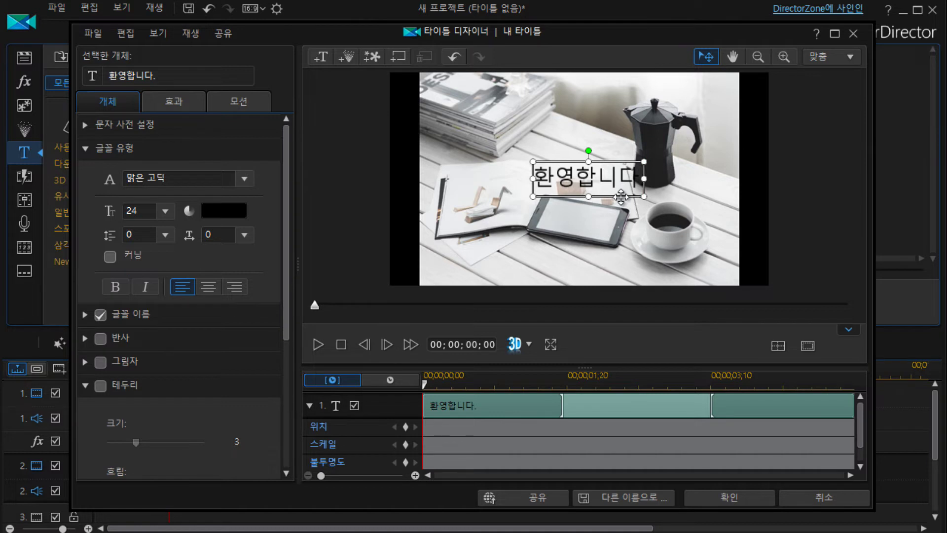
drag(621, 197, 618, 196)
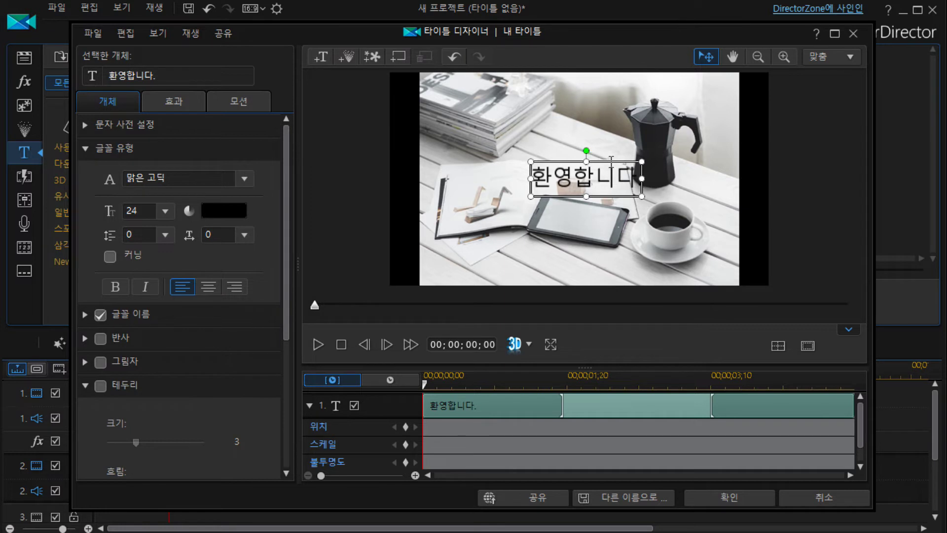
drag(603, 158, 583, 188)
drag(619, 225, 594, 217)
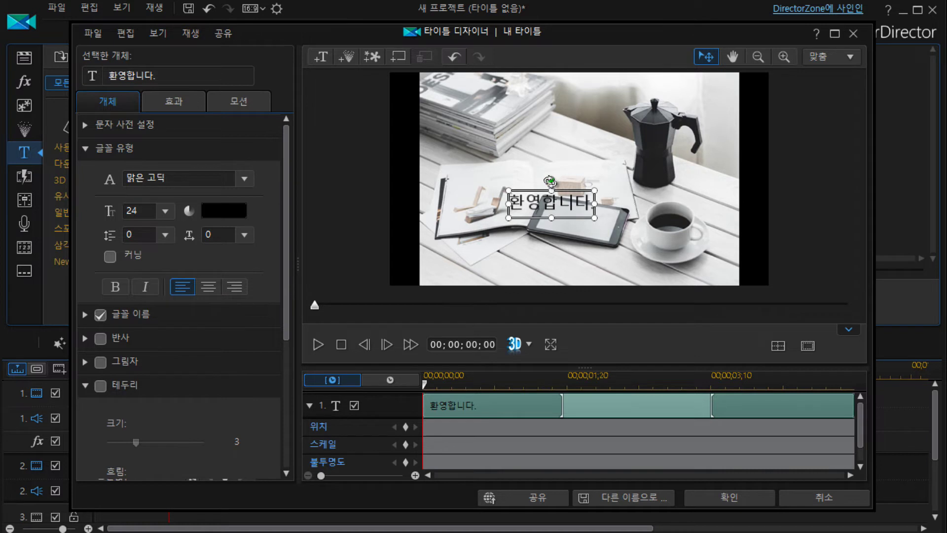
Step: Try tilting the title to match the smartphone's angle and fitting it onto the phone's screen
drag(553, 180, 556, 181)
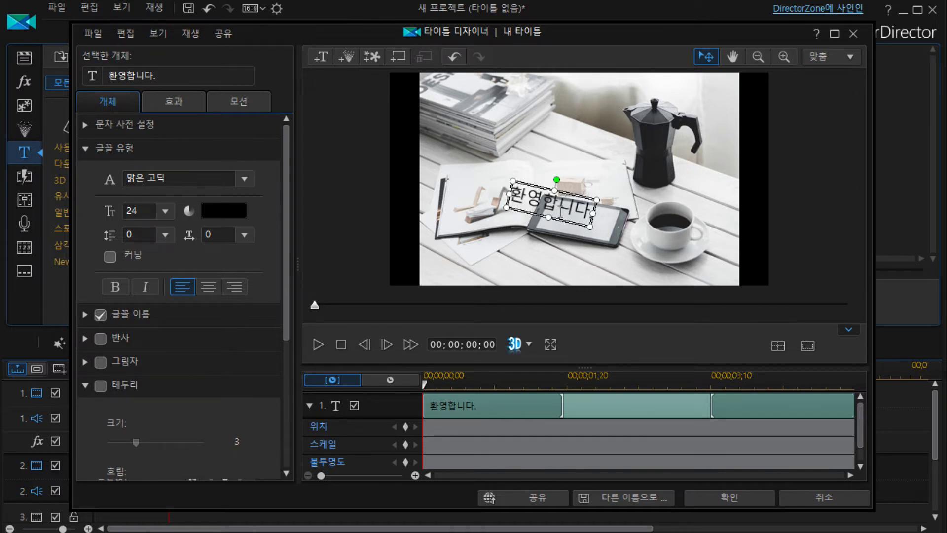
drag(558, 214, 603, 237)
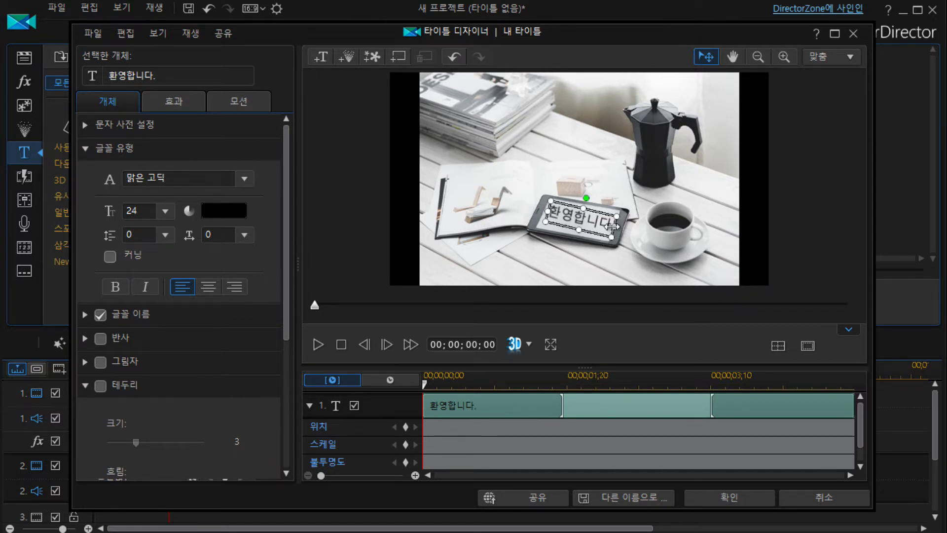
drag(586, 198, 587, 198)
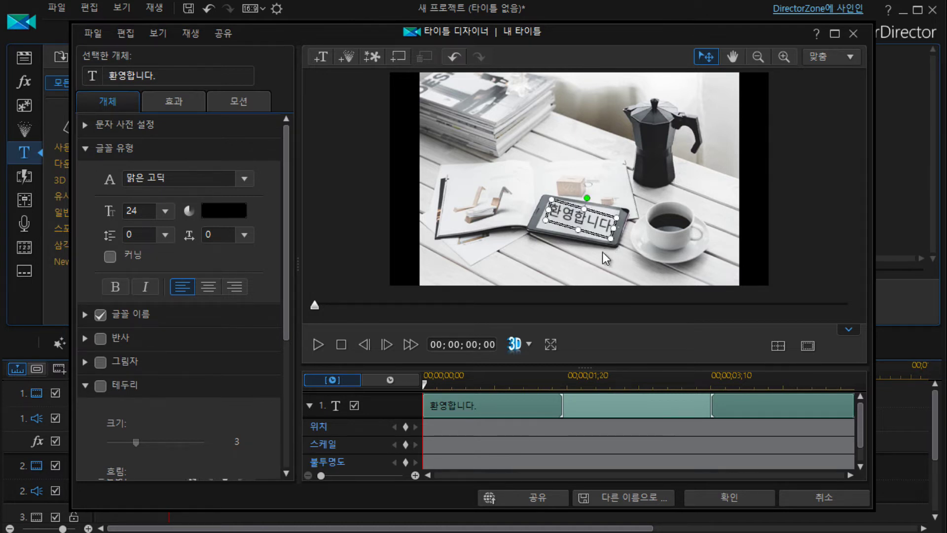
Step: Straighten the title over the coffee pot in the photo's upper-right area and enlarge it
drag(589, 207, 686, 80)
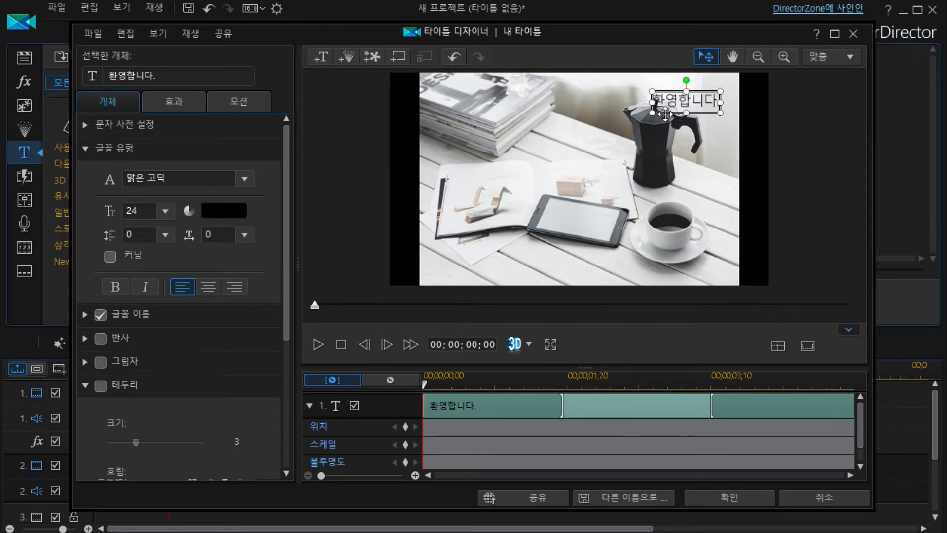
drag(652, 113, 572, 162)
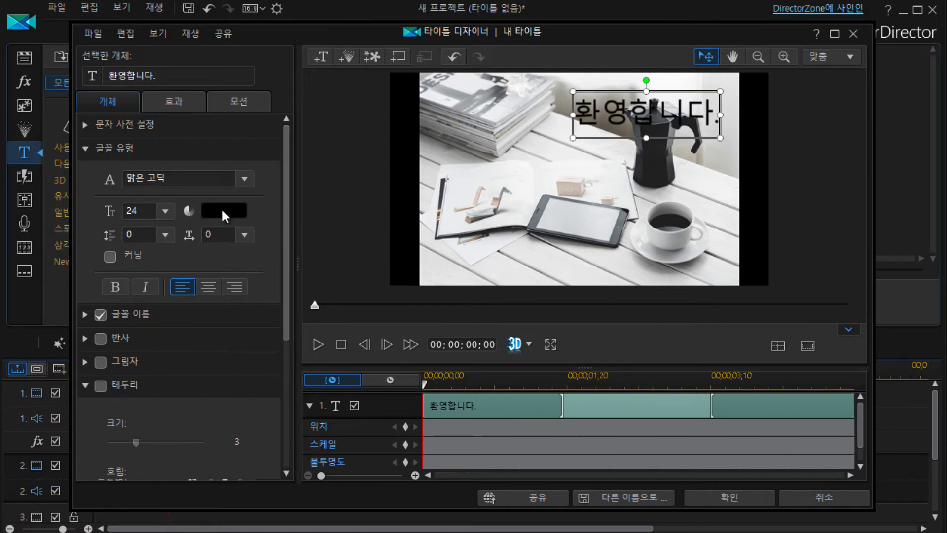
Step: Set the title's font colour to yellow
click(221, 208)
click(317, 195)
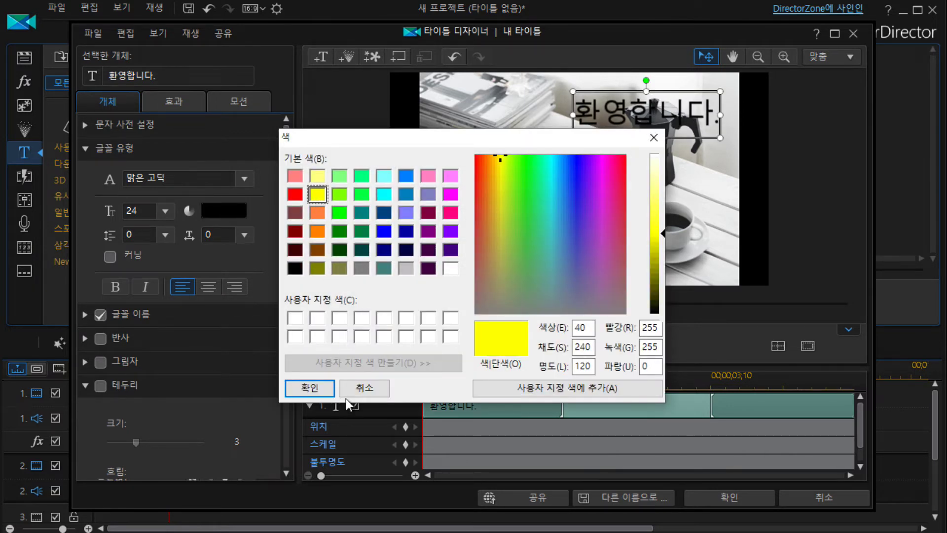
click(309, 387)
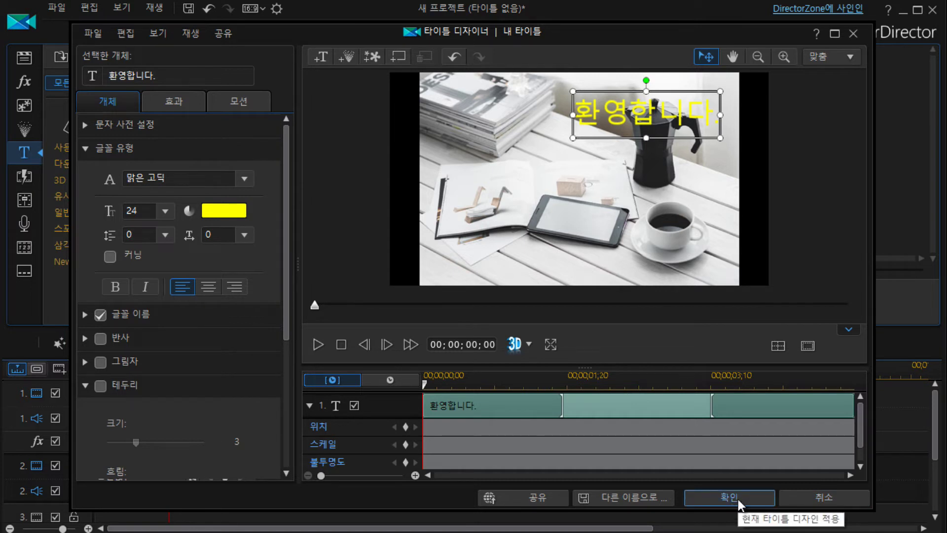
Step: Give the title the 고드름 start effect and apply the design, closing the title designer
click(169, 102)
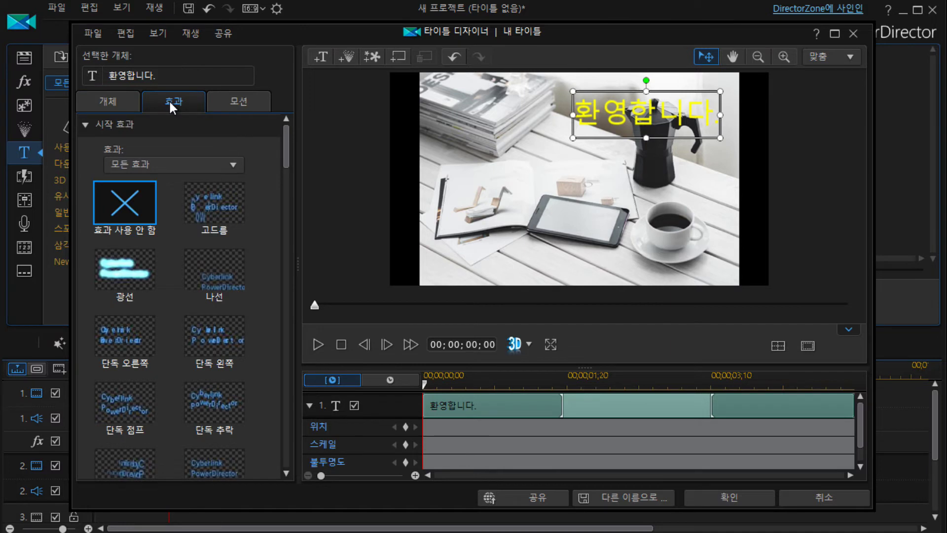
click(213, 216)
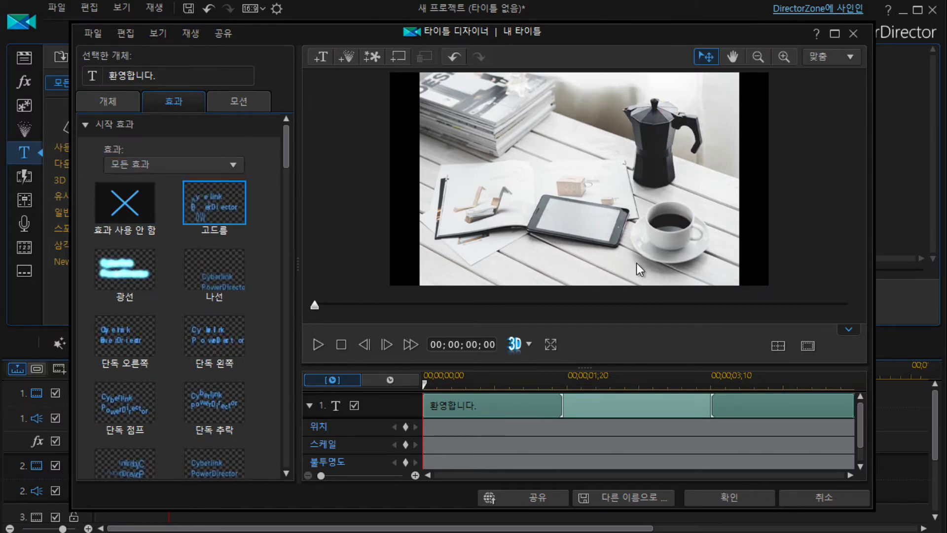
click(750, 498)
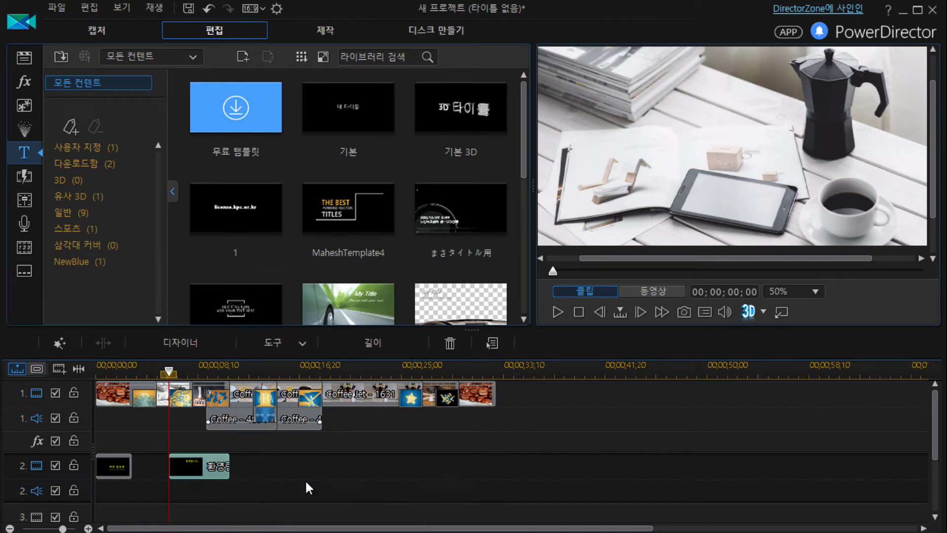
Step: Add a subtitle at 00;00;15;06 over the coffee cup clip with the text 즐거운 하루되세요!
click(279, 395)
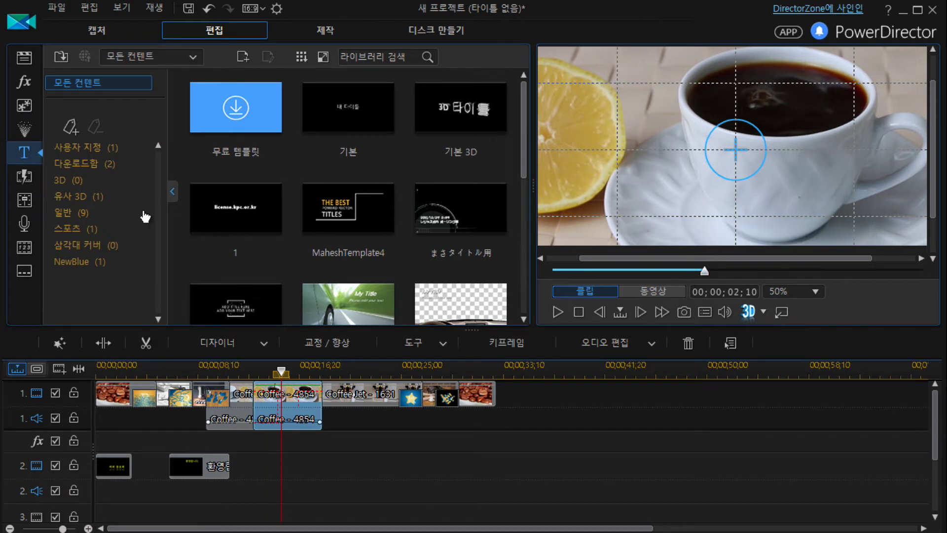
click(24, 276)
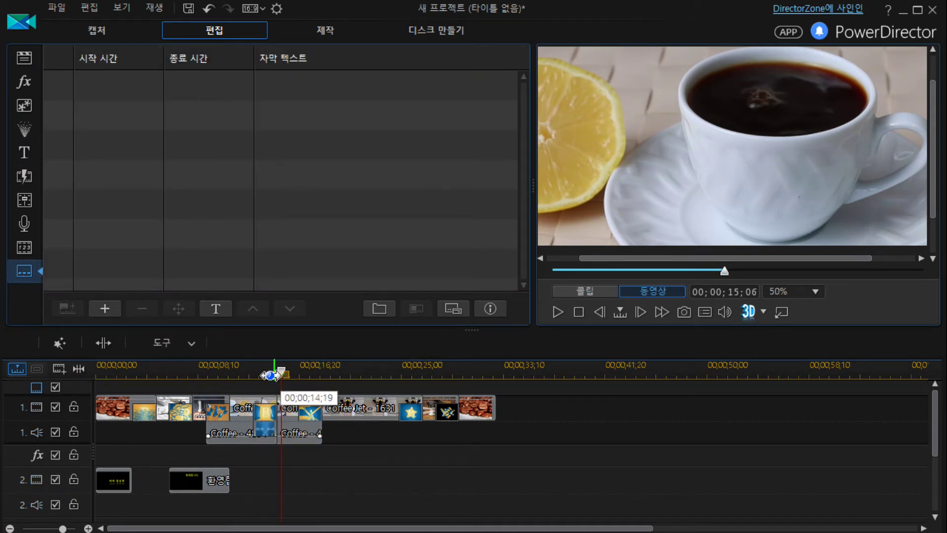
click(105, 309)
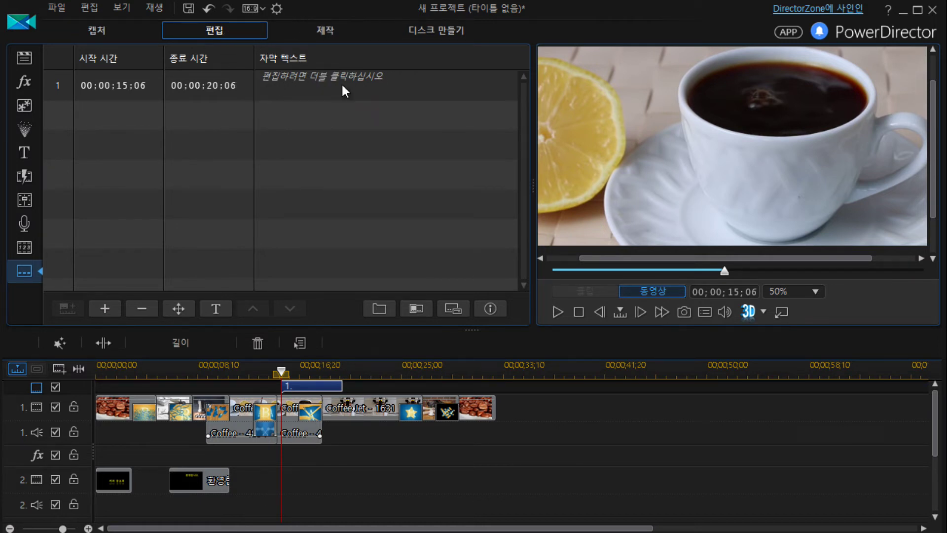
double_click(303, 87)
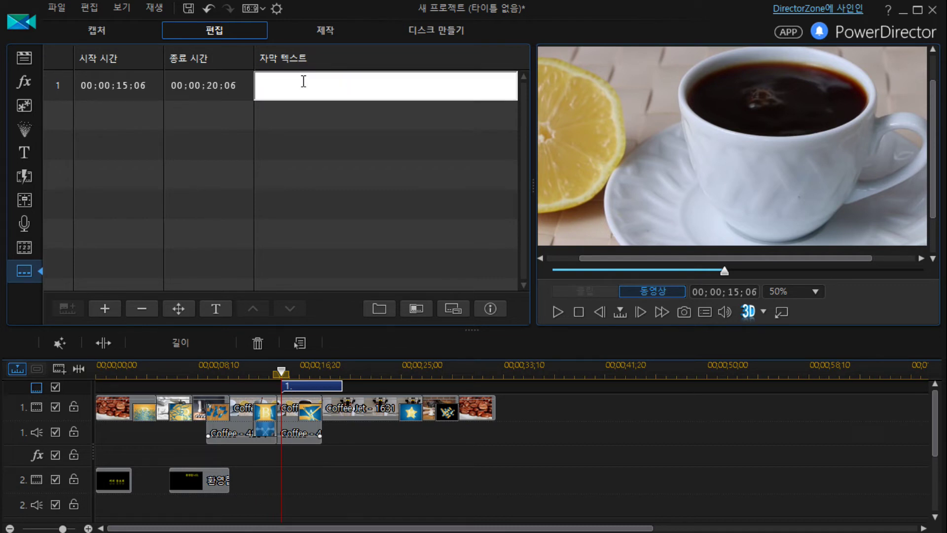
text(즐거운 하루되세요!)
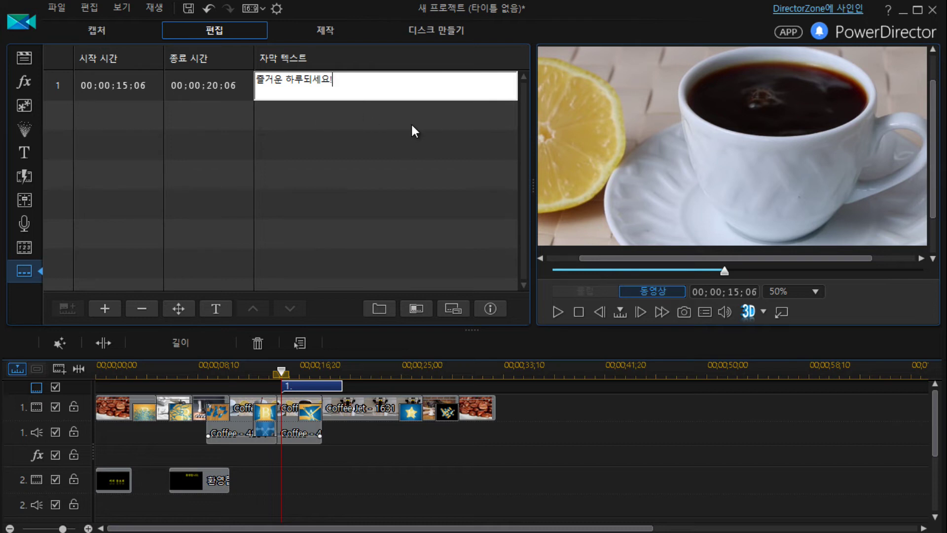
click(486, 150)
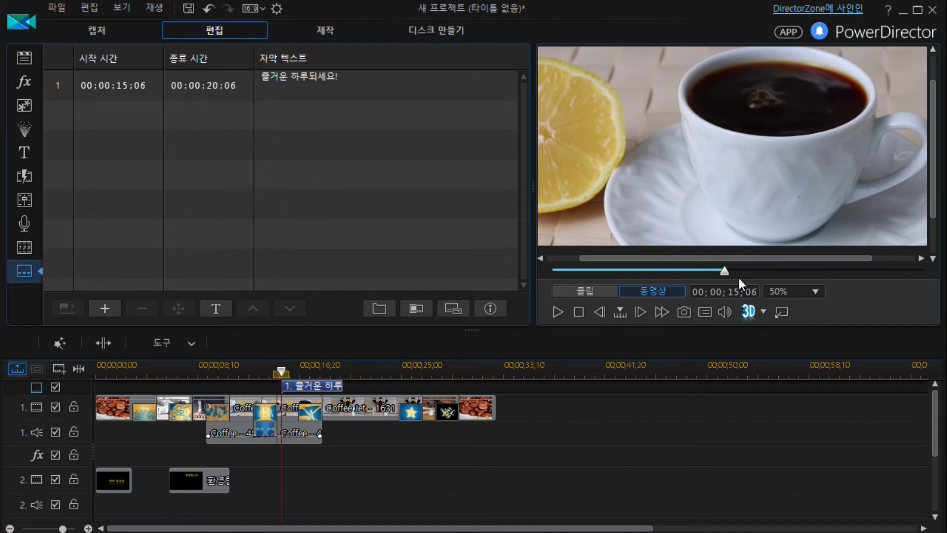
Step: Play the video from just before the subtitle to preview it
click(557, 312)
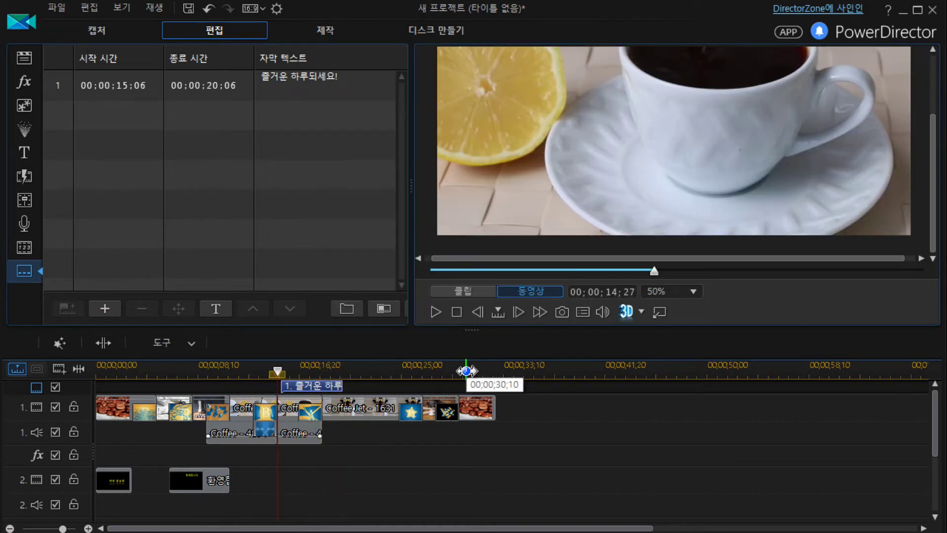
click(436, 311)
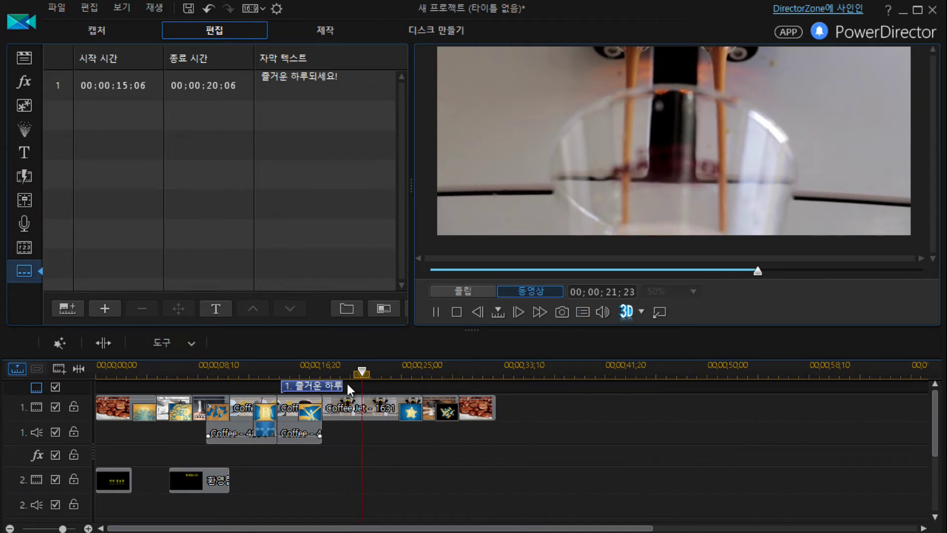
Step: Stop the playback and examine the font, size and colour settings of the subtitle over the coffee cup clip
key(space)
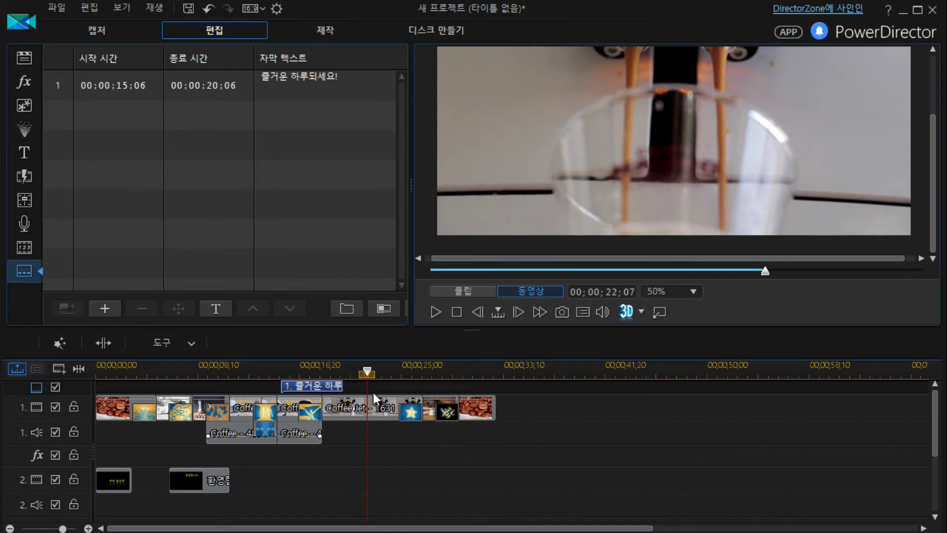
click(339, 388)
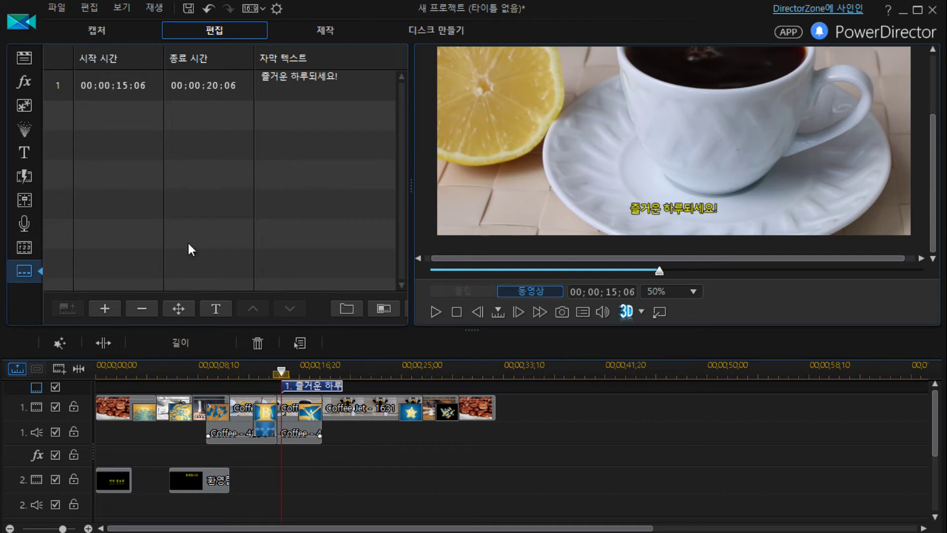
click(217, 308)
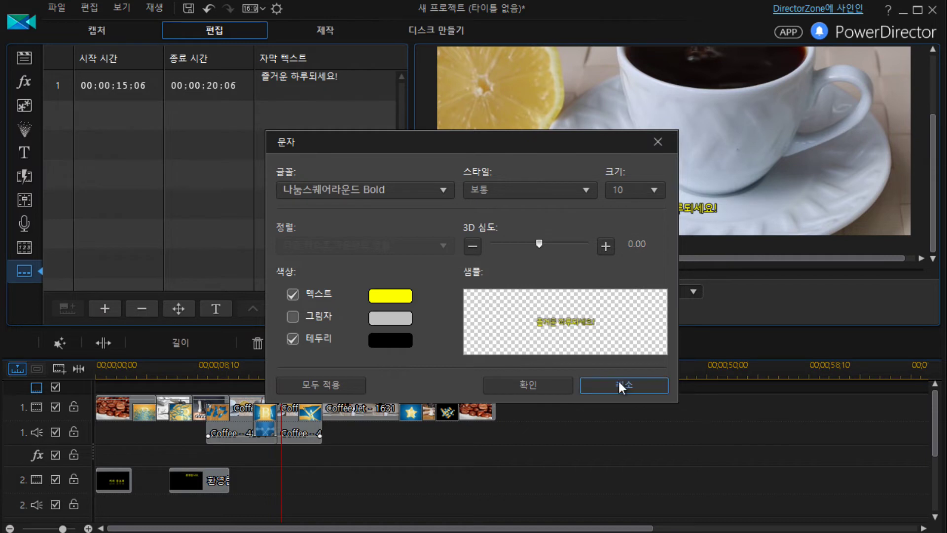
click(658, 142)
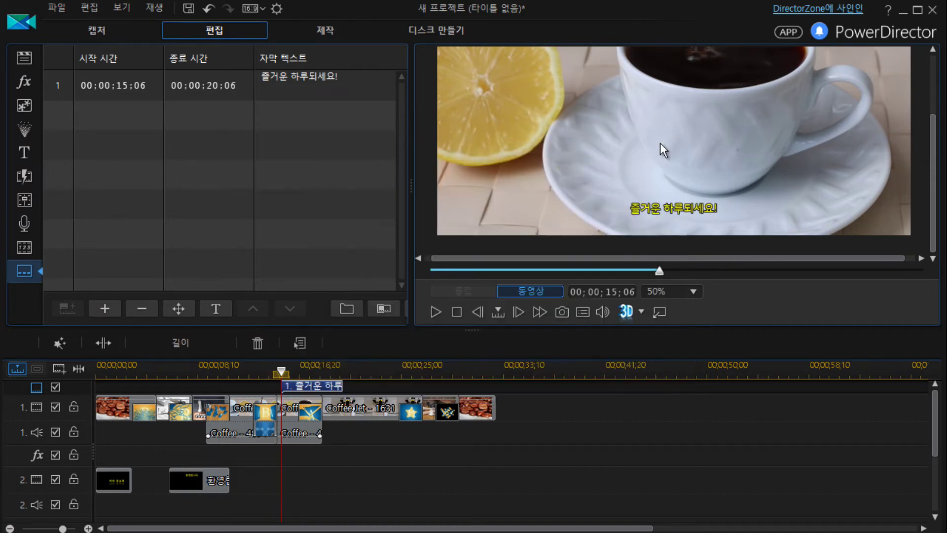
Step: Replace the coffee cup clip's subtitle with one at 00;00;27;02 over the wooden table photo, with the text 즐거운하루
click(145, 307)
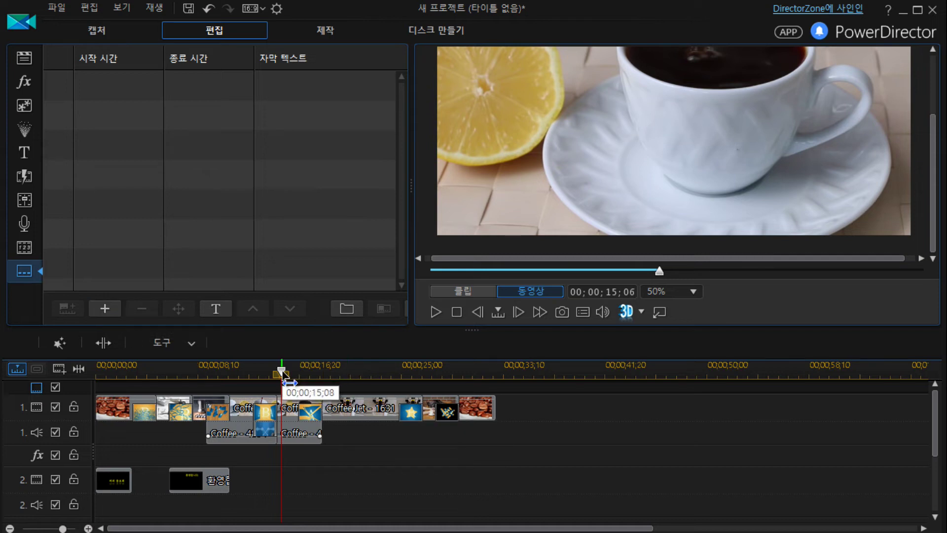
drag(281, 373, 427, 376)
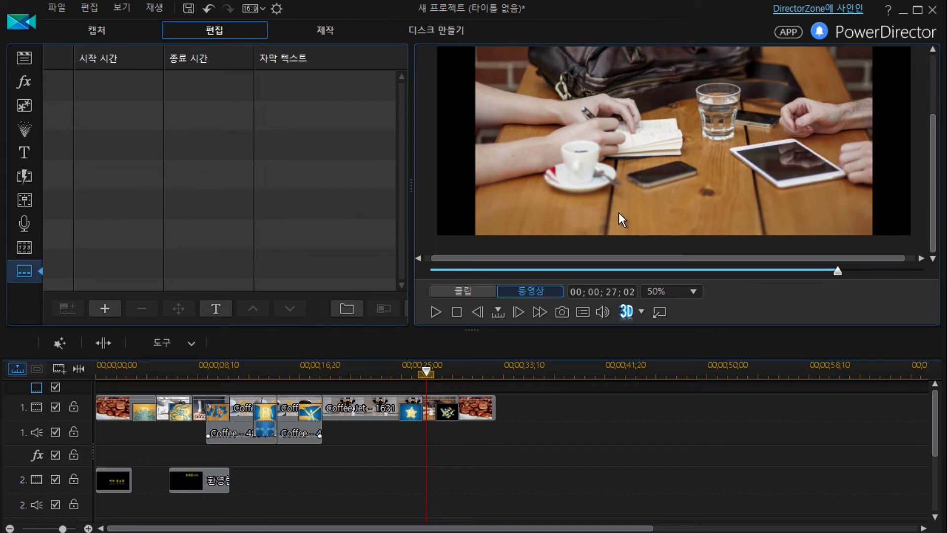
click(105, 308)
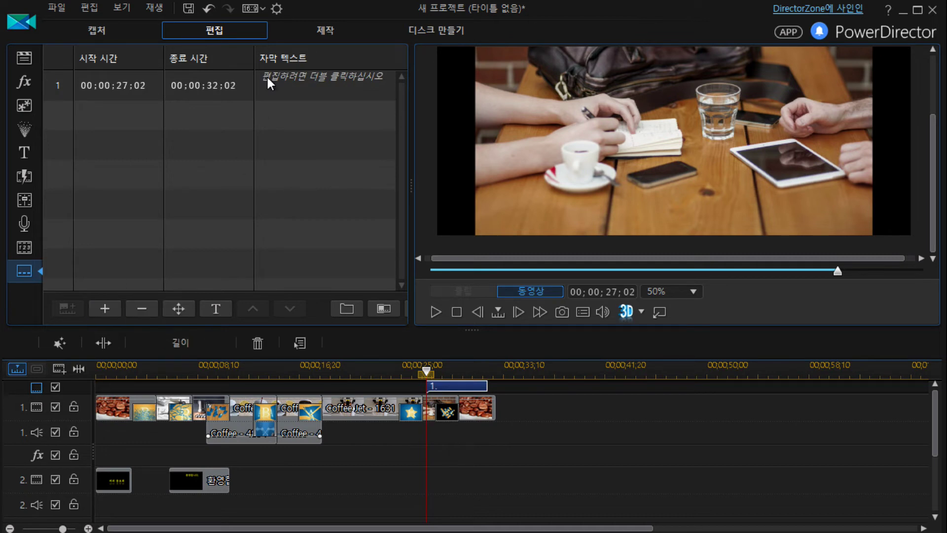
double_click(293, 79)
text(환)
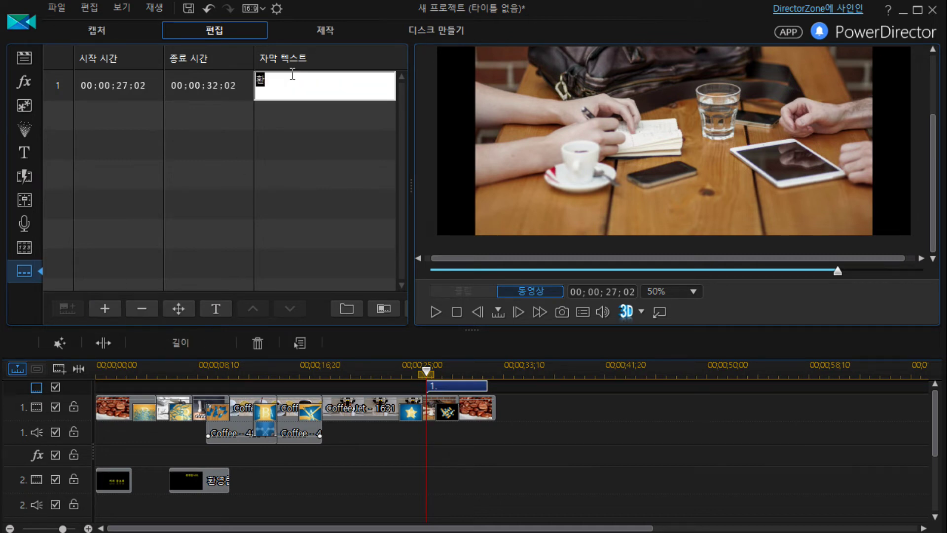
key(BackSpace)
text(즐거운하루)
click(362, 158)
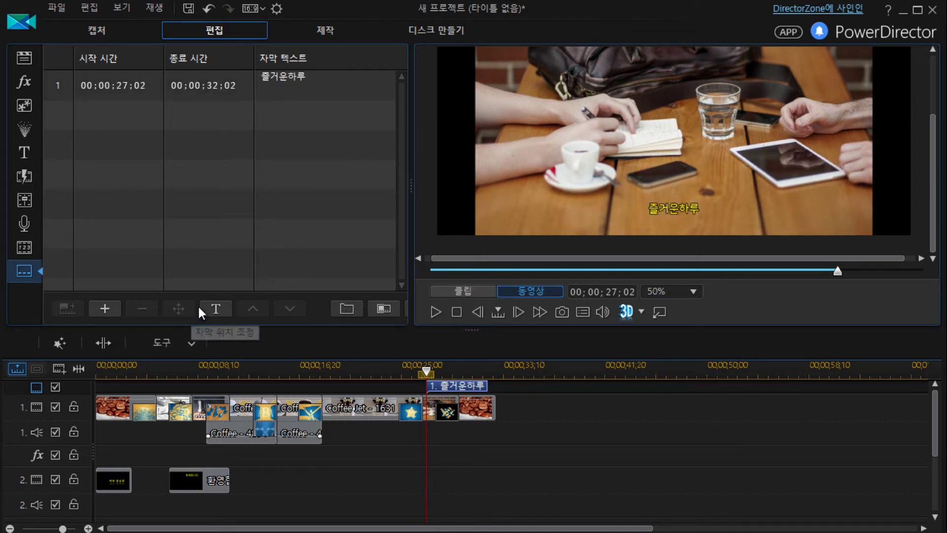
Step: Examine the X and Y position settings of the 즐거운하루 subtitle
click(292, 88)
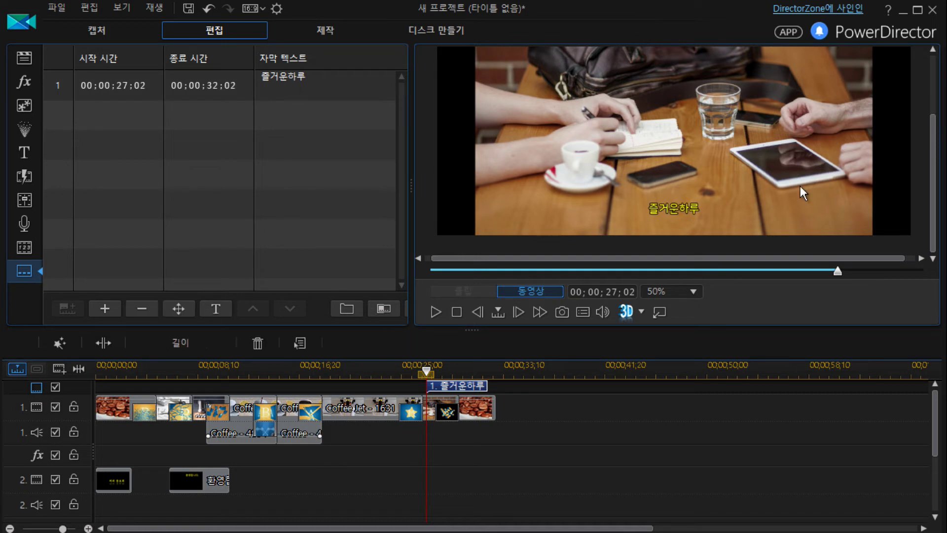
click(172, 309)
click(176, 308)
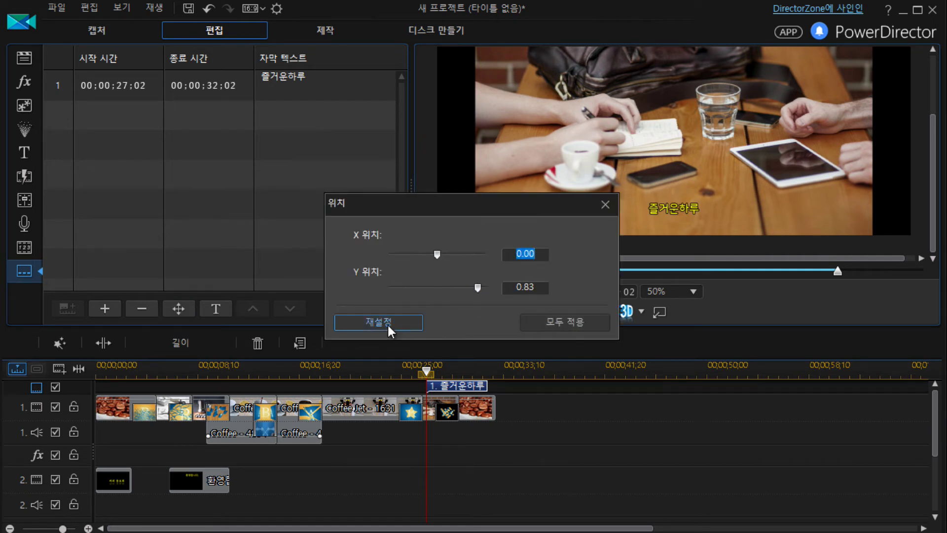
click(605, 204)
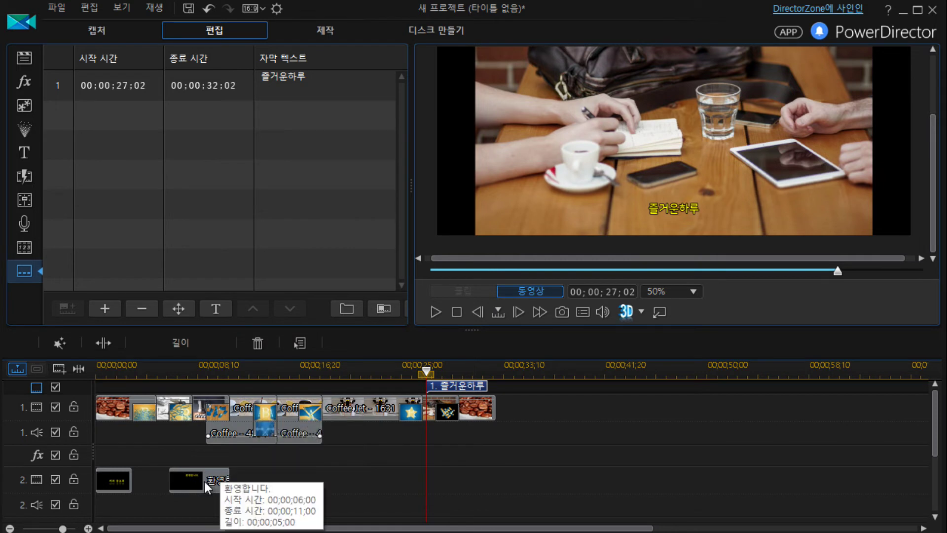
Step: Try placing a 기본 title after the last photo on video track 1 at 00;00;32;24, and delete it after viewing its design
click(493, 377)
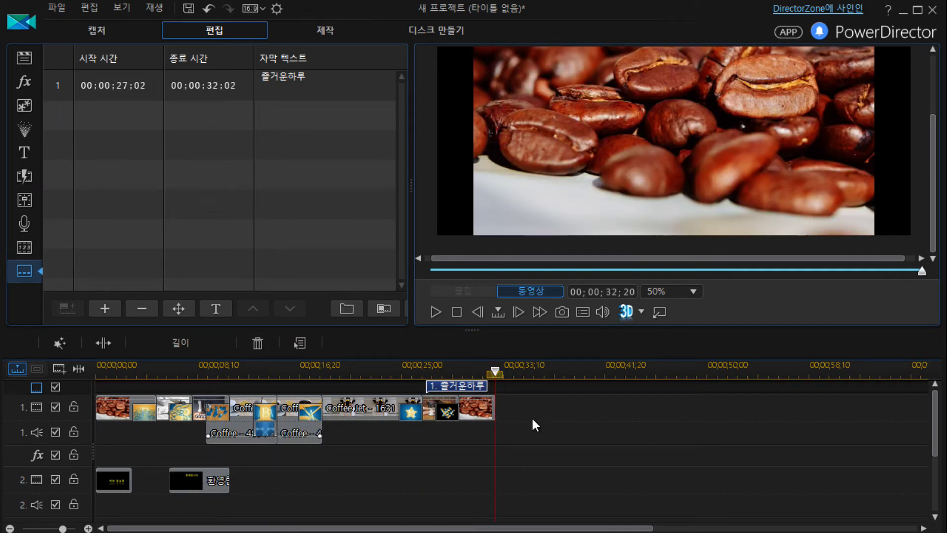
click(497, 375)
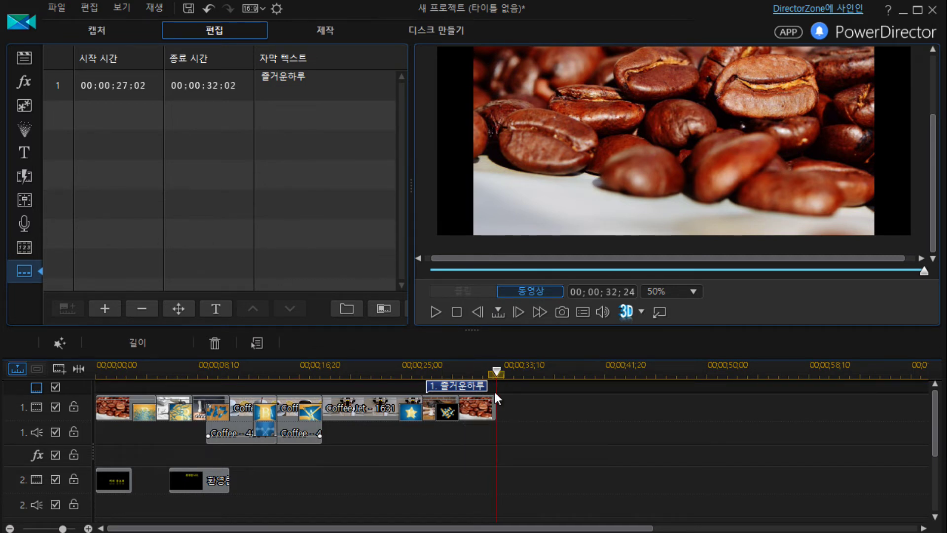
click(24, 153)
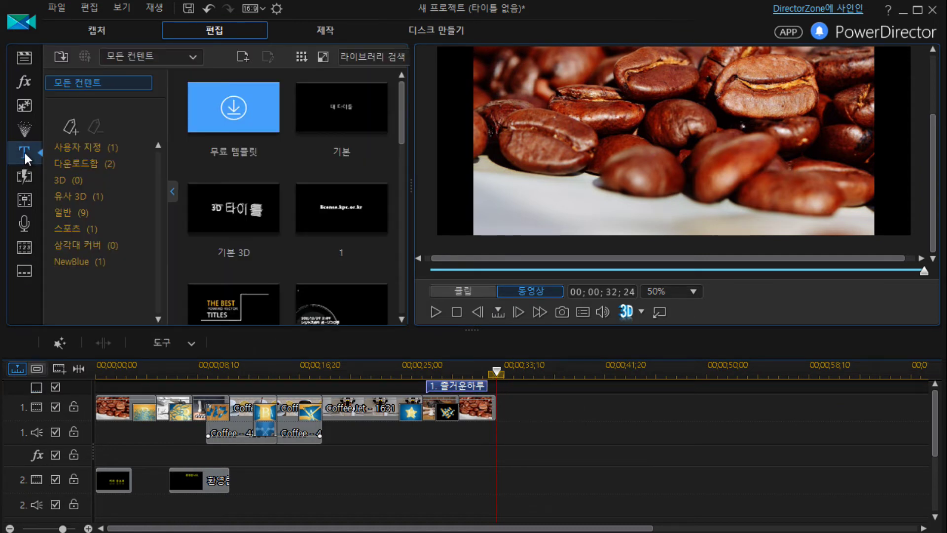
drag(359, 117, 498, 406)
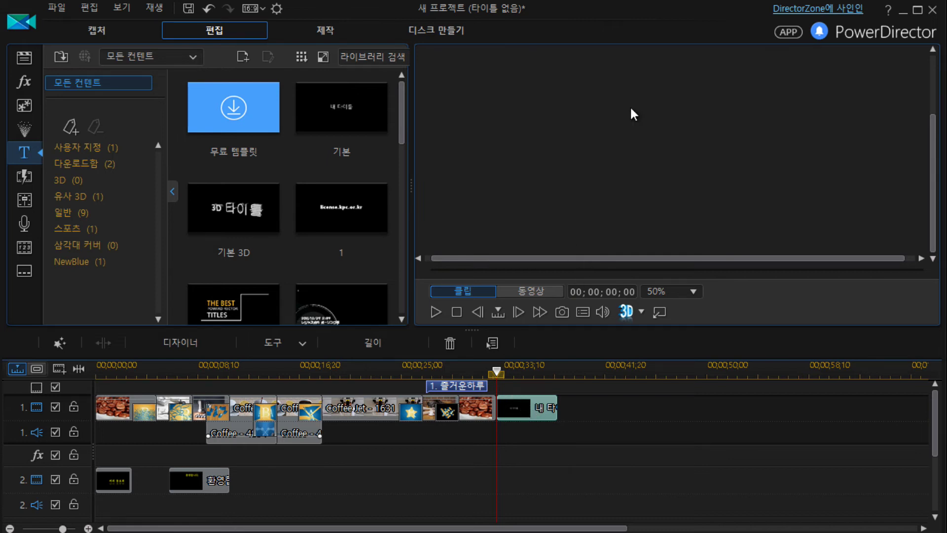
double_click(629, 104)
drag(539, 181, 625, 182)
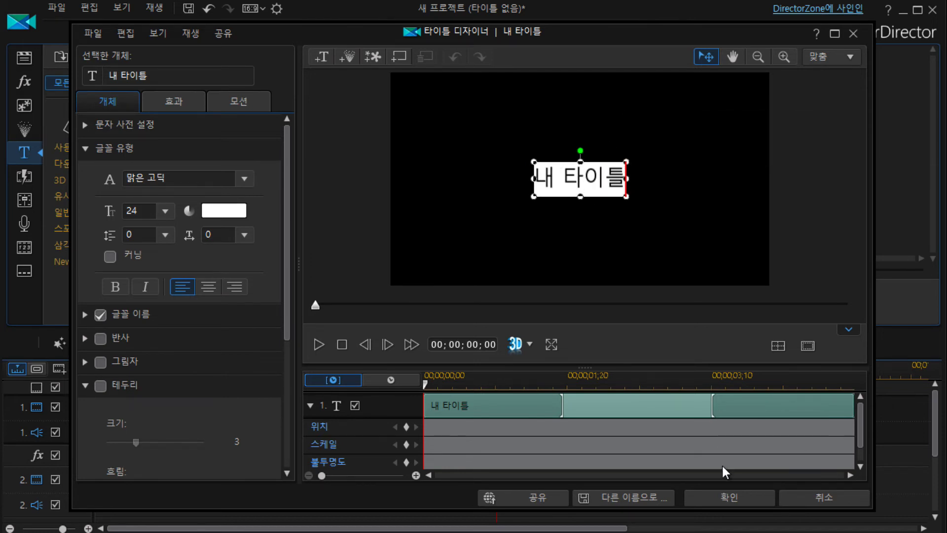
click(728, 493)
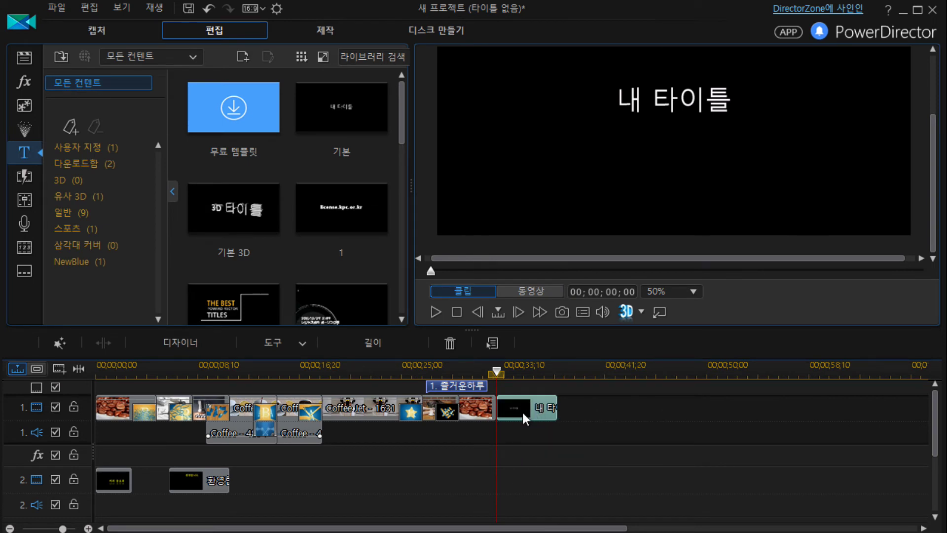
key(Delete)
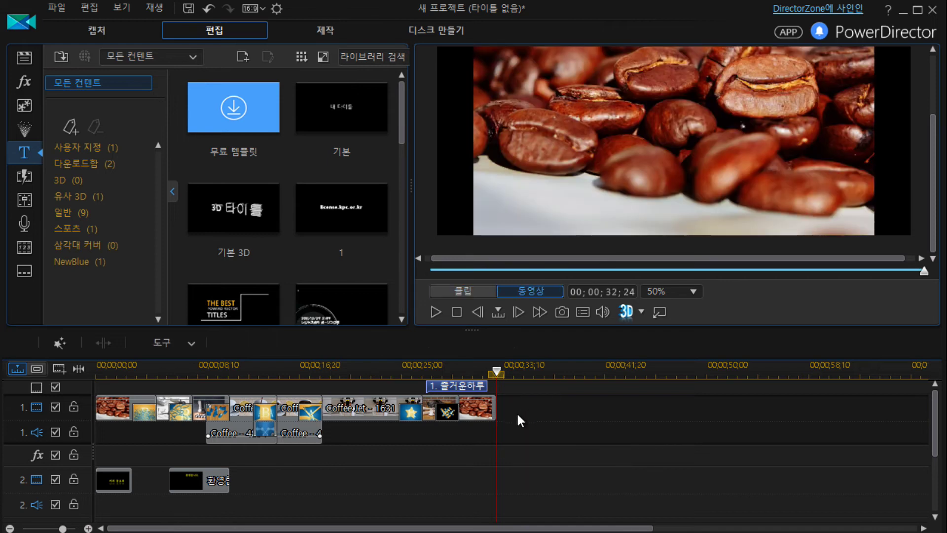
Step: Split the Coffee Jet - 1631 clip at 00;00;22;02
click(361, 408)
click(364, 374)
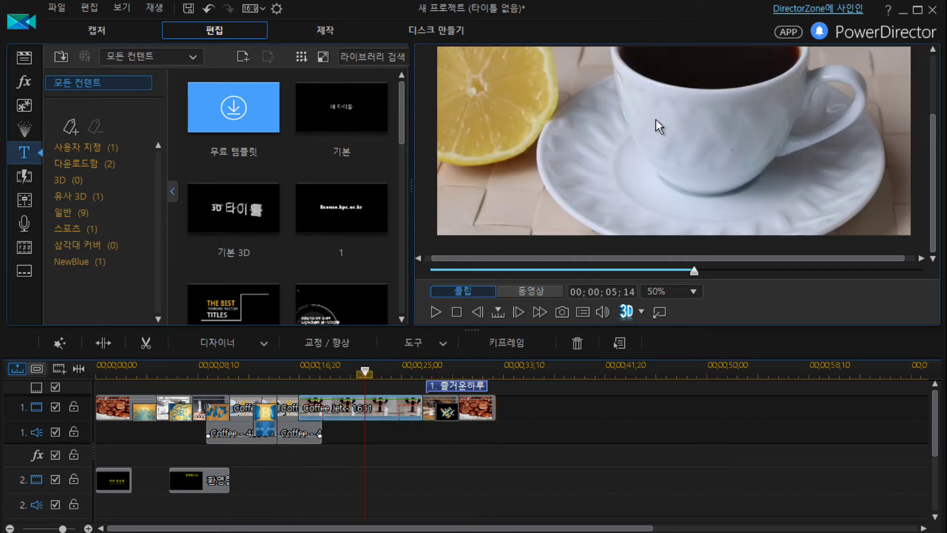
drag(940, 168, 935, 146)
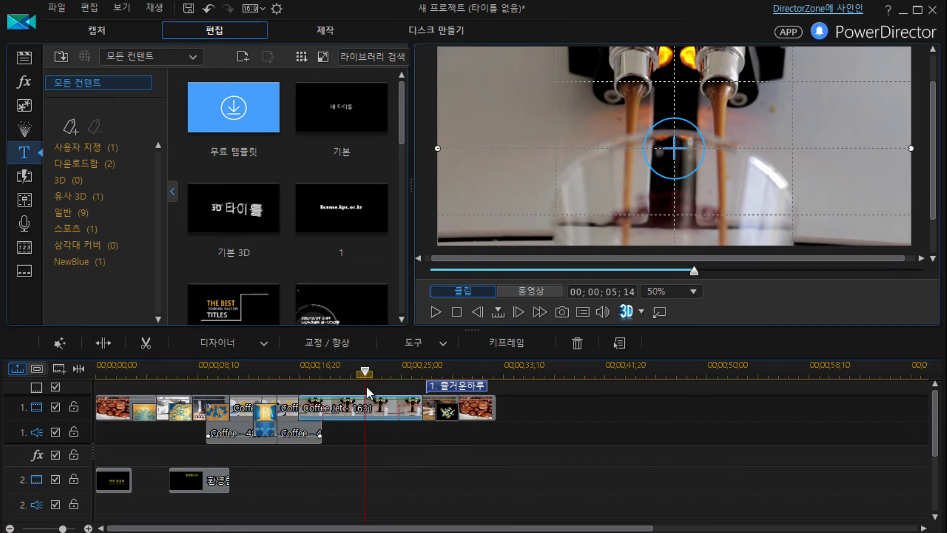
click(105, 343)
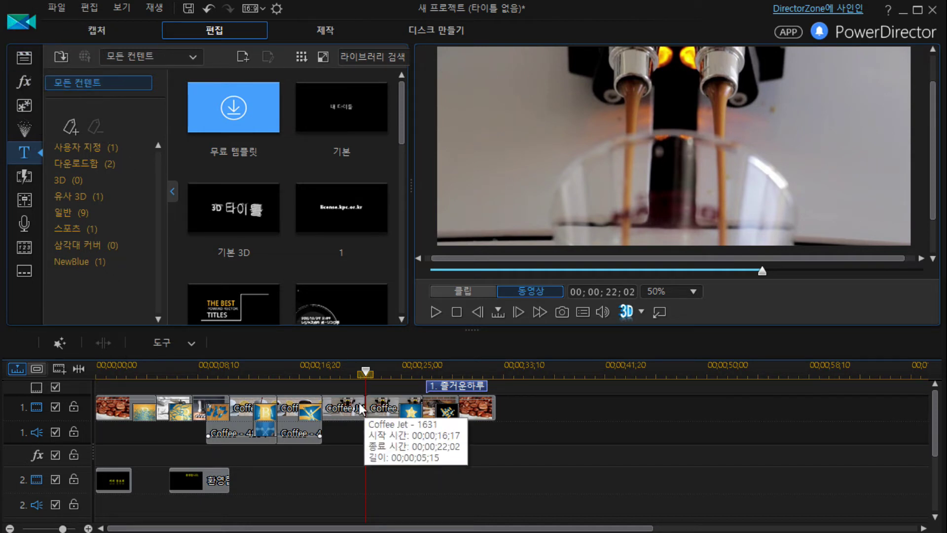
Step: Insert the meeting room photo at the Coffee Jet split with all clips moved along, and play across the insertion
click(19, 59)
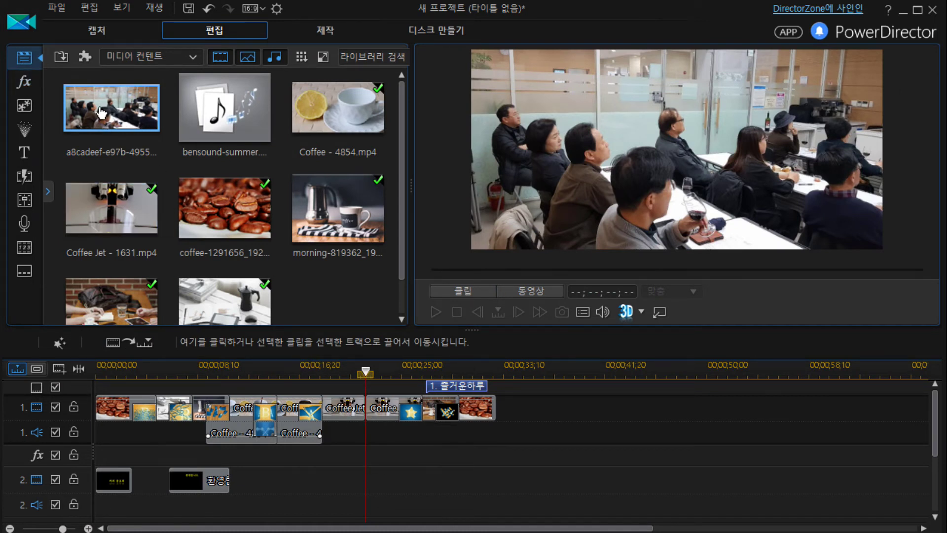
drag(101, 113, 364, 410)
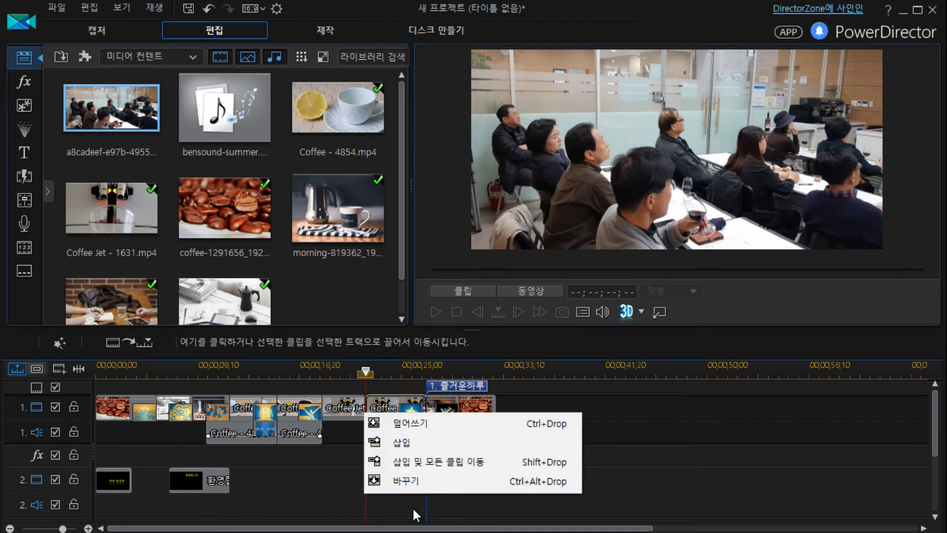
click(405, 463)
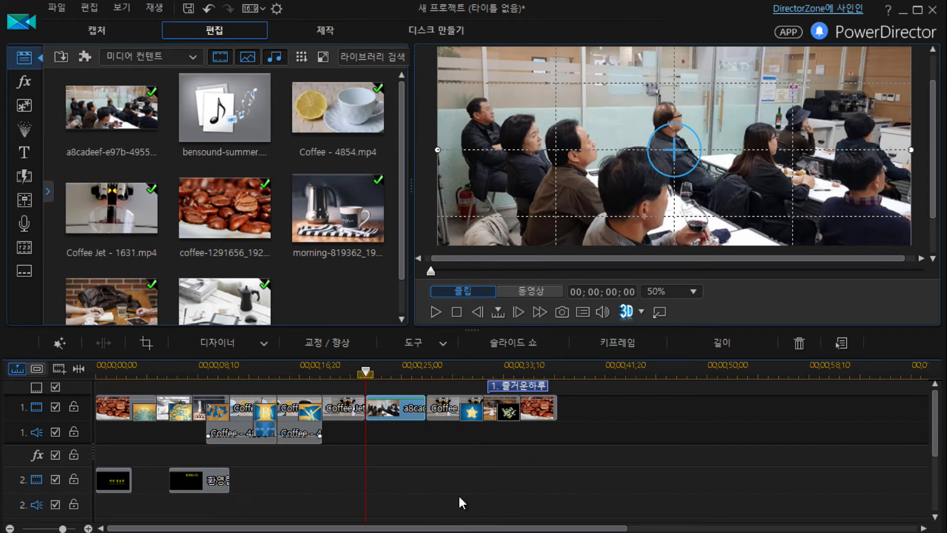
drag(364, 374, 353, 376)
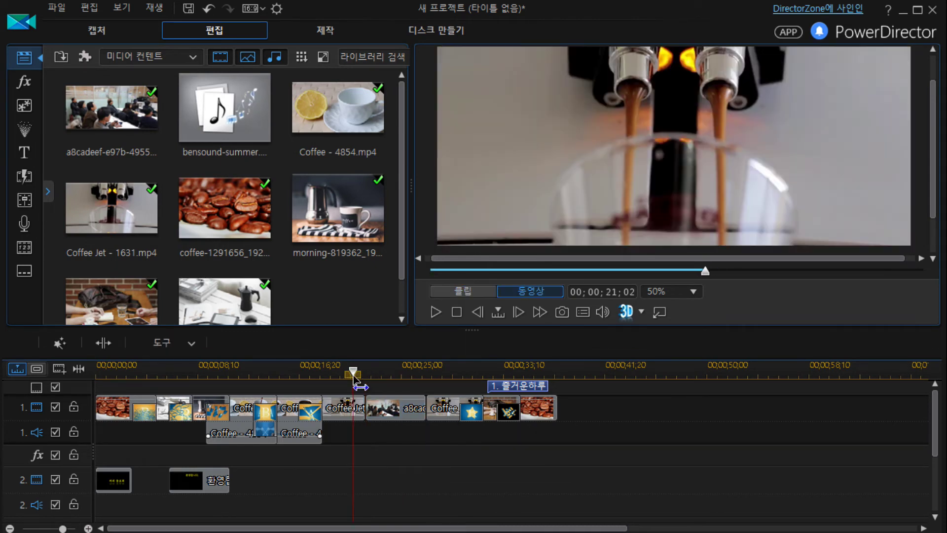
key(space)
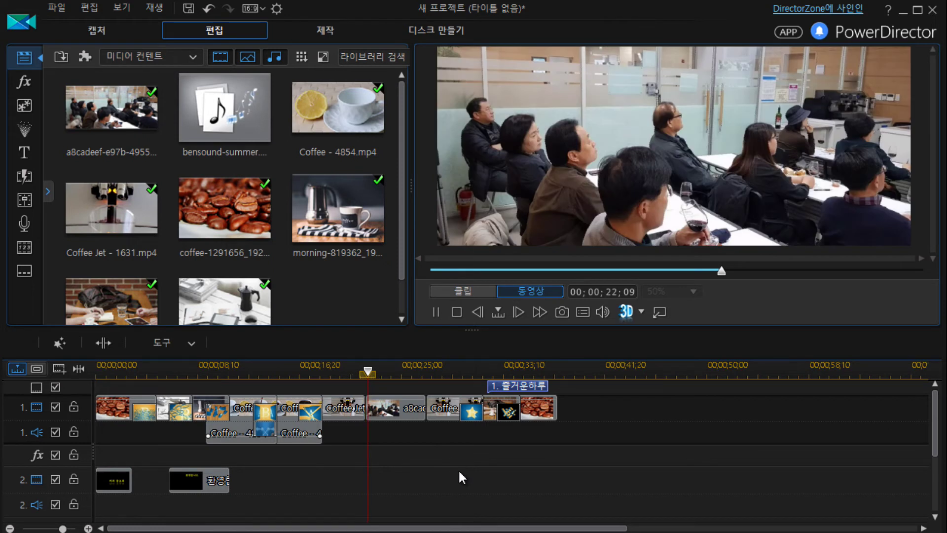
key(space)
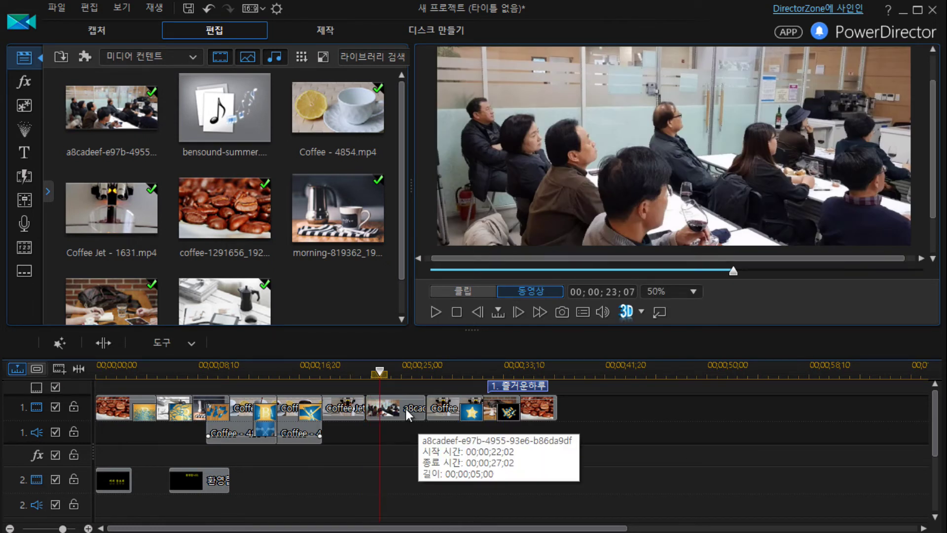
drag(380, 373, 359, 382)
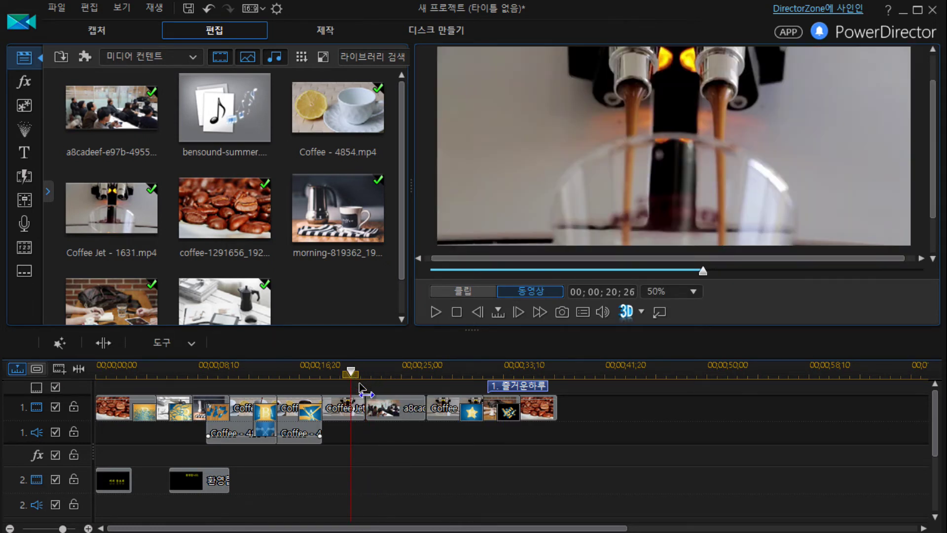
Step: Remove the meeting room photo from video track 1 and fill the gap, without moving all clips
click(399, 414)
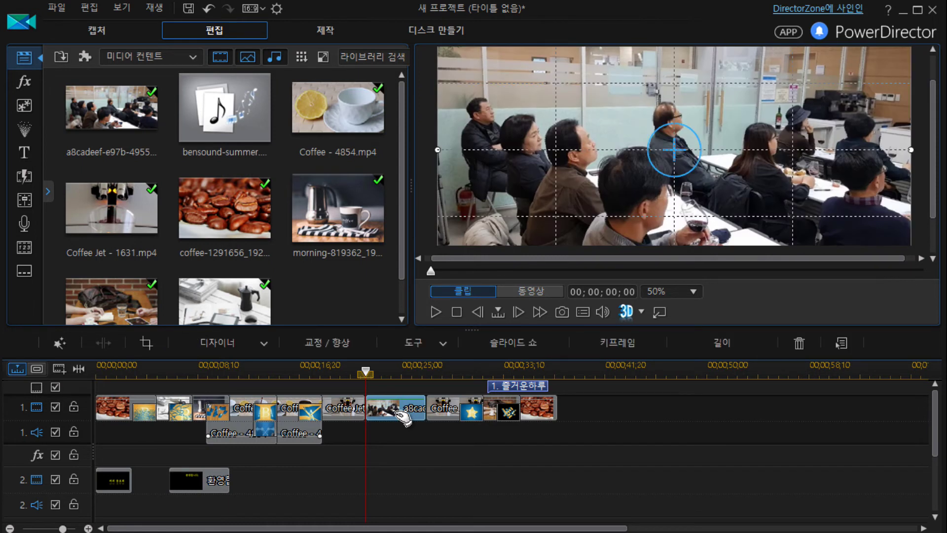
key(Delete)
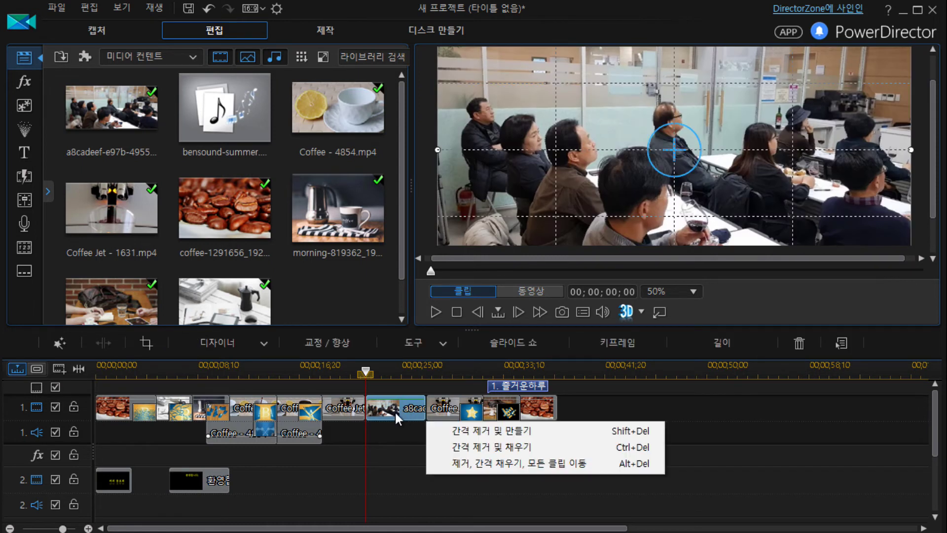
click(483, 446)
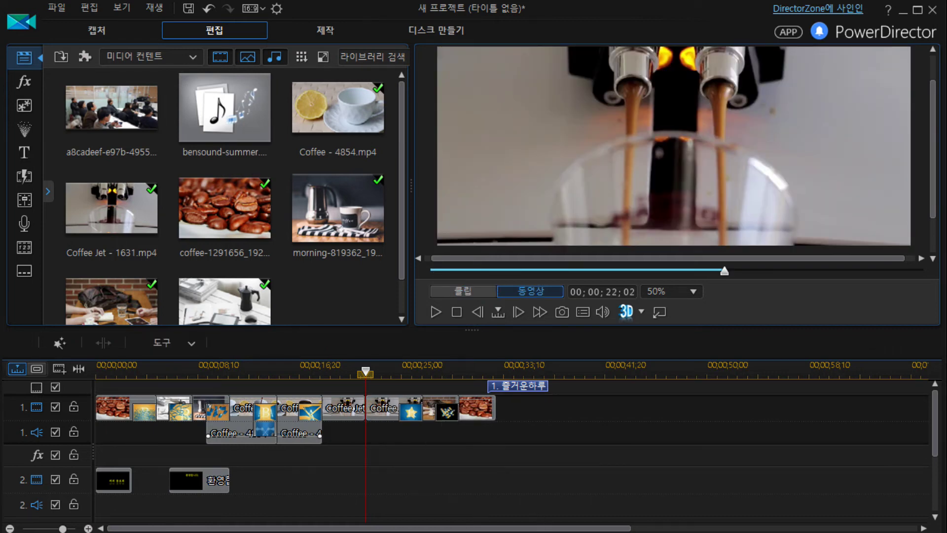
Step: Add the bensound-summer music to audio track 2 at the start of the timeline
drag(364, 371, 89, 407)
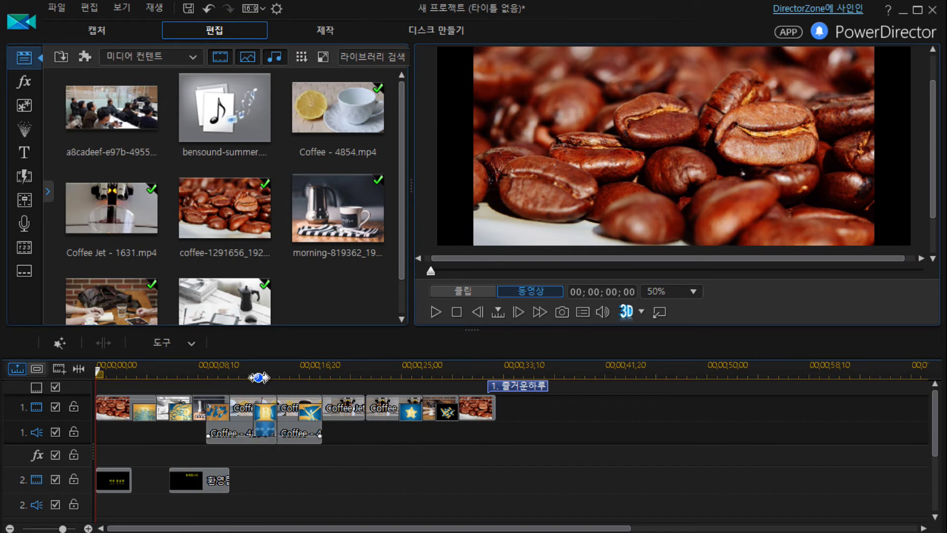
drag(224, 106, 95, 507)
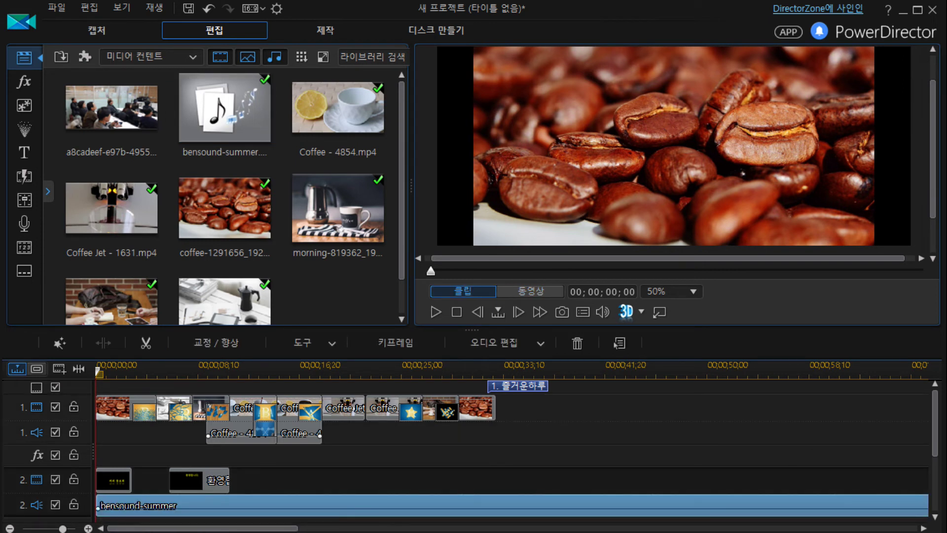
scroll(936, 449, down, 1)
click(611, 341)
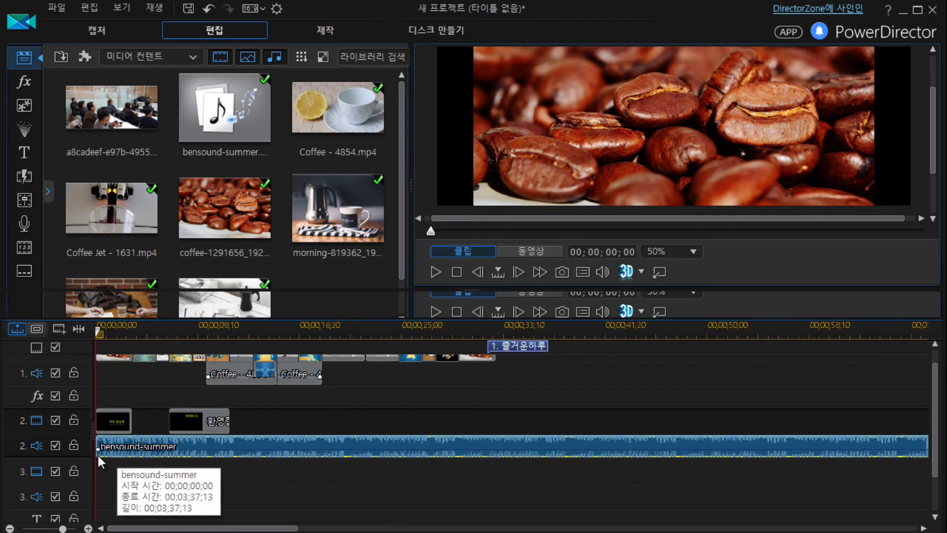
Step: Increase the height of audio track 2 to enlarge the bensound-summer waveform, and look over the timeline tracks
drag(70, 458, 70, 469)
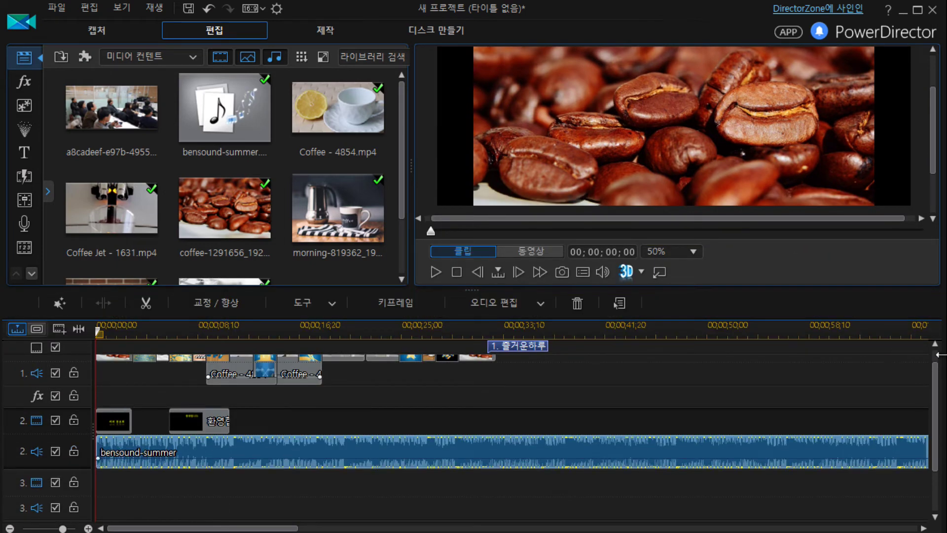
click(935, 344)
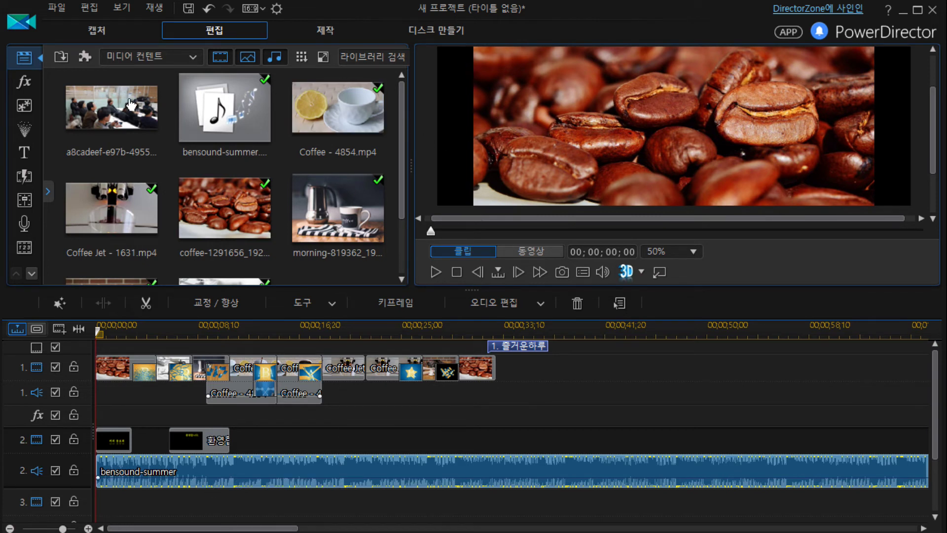
click(203, 197)
drag(936, 429, 937, 477)
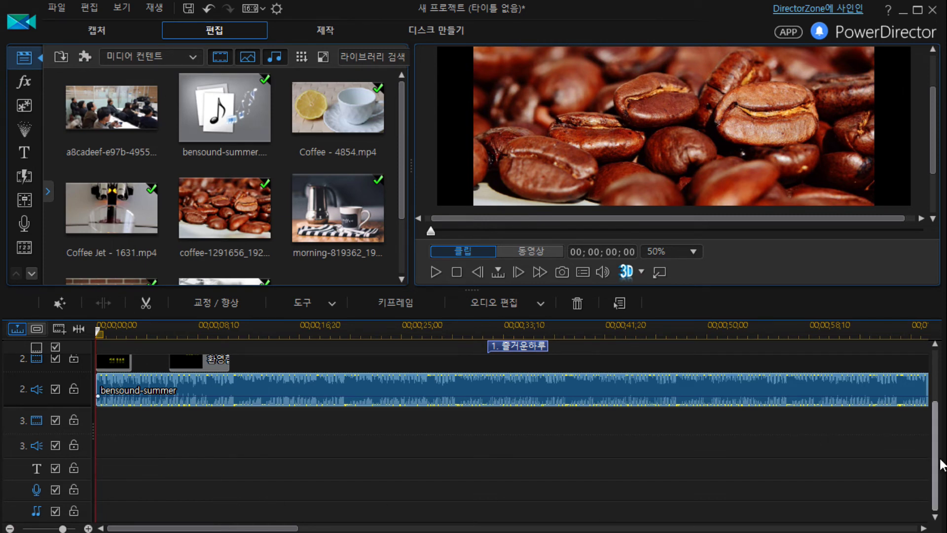
scroll(942, 465, up, 3)
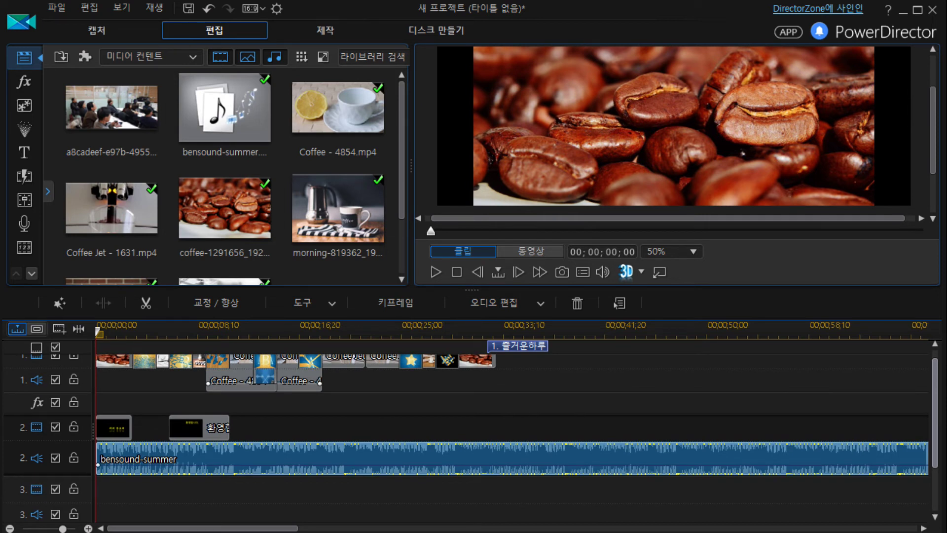
scroll(935, 419, up, 1)
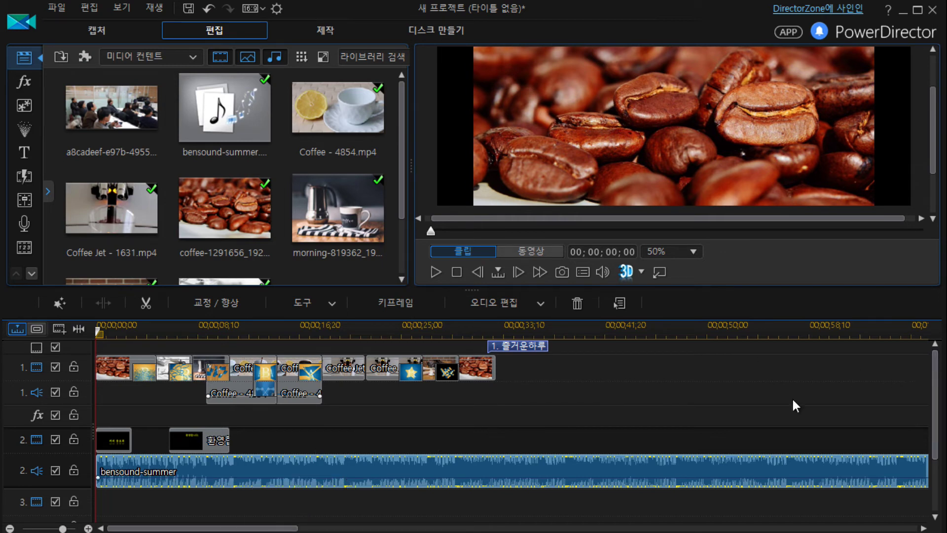
Step: Move the 즐거운하루 subtitle earlier on the timeline to start at 00;00;27;02
drag(524, 346, 469, 351)
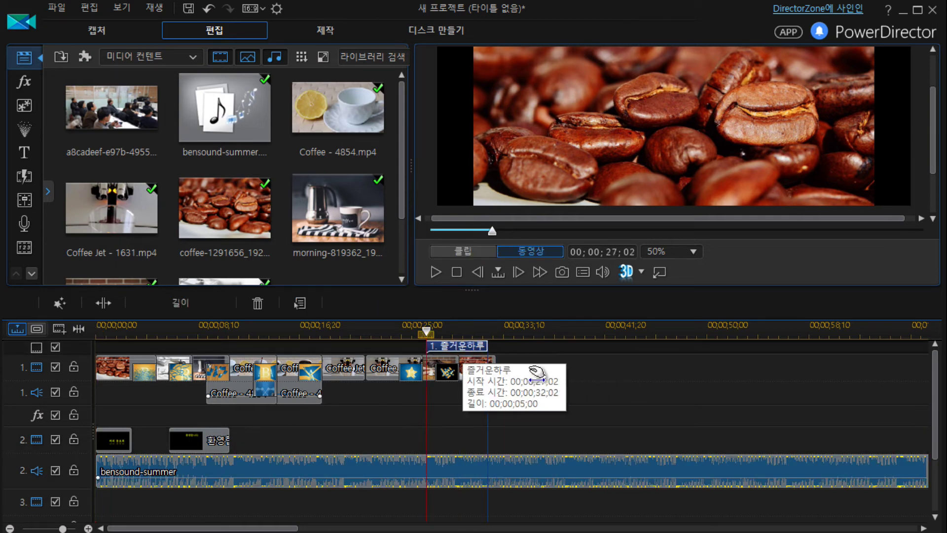
Step: Split the bensound-summer music on audio track 2 at the end of the last photo, 00;00;32;22
click(495, 334)
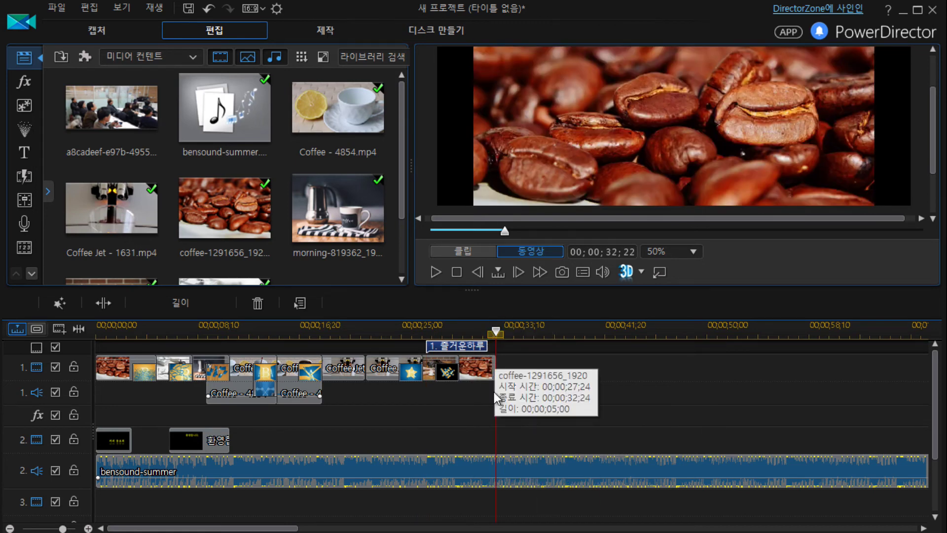
click(501, 472)
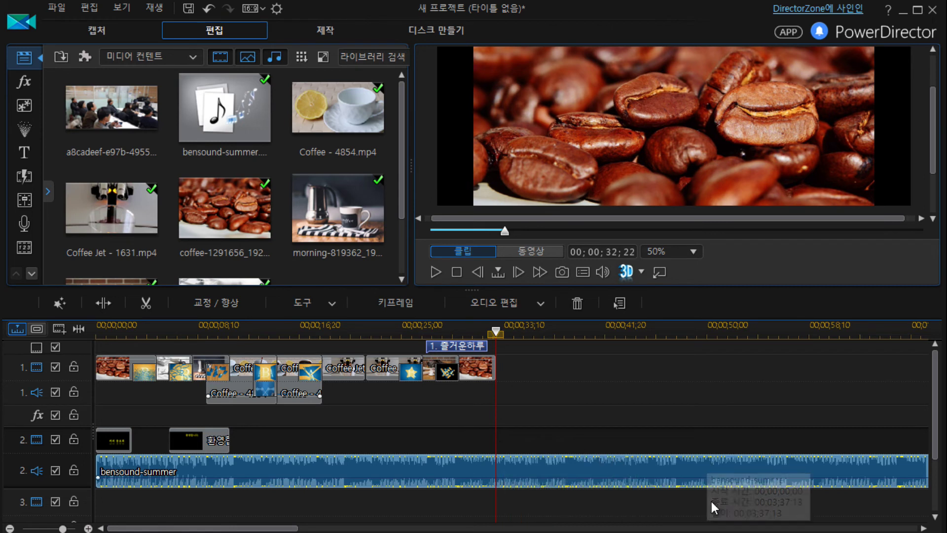
click(105, 301)
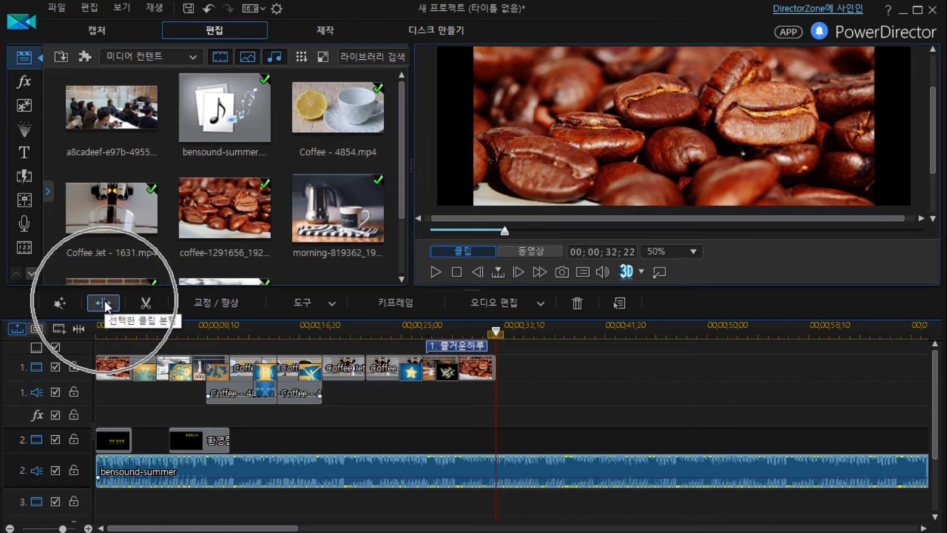
click(155, 303)
click(141, 303)
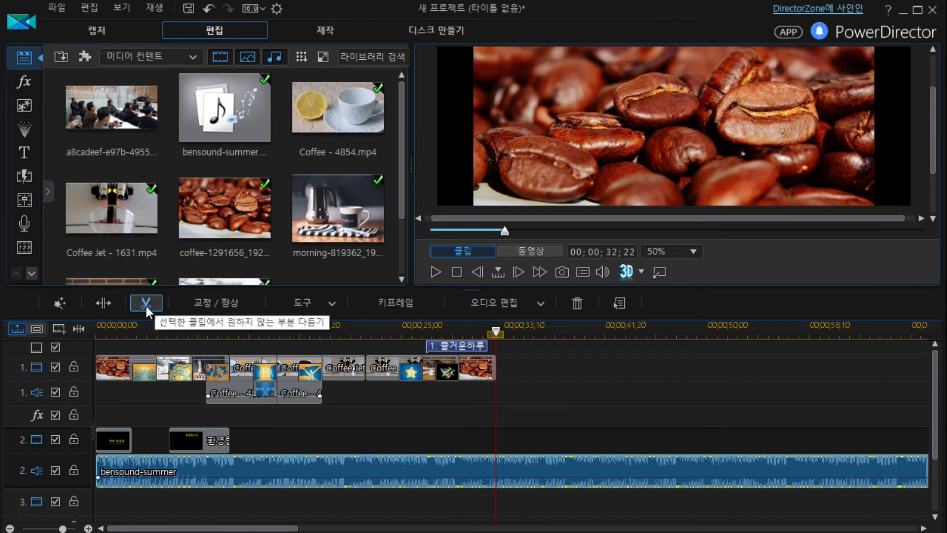
click(104, 307)
click(104, 306)
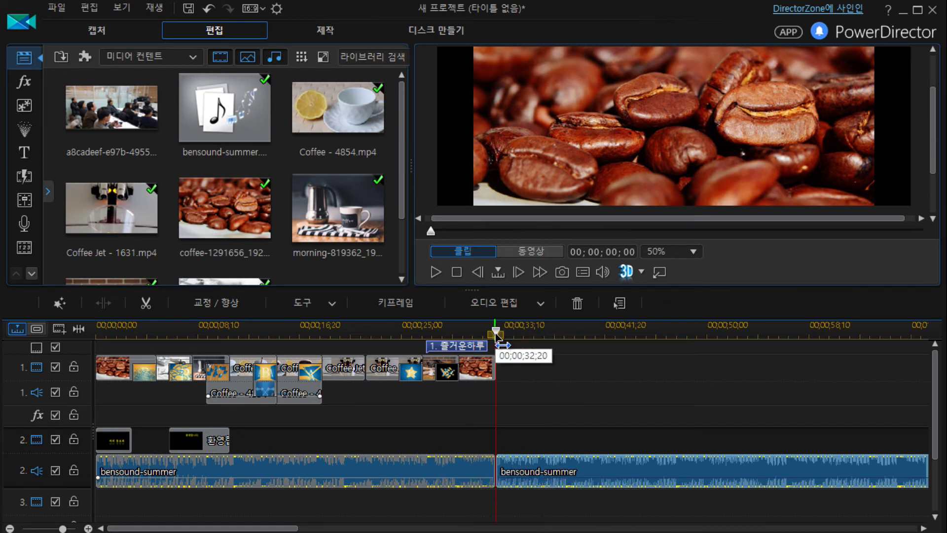
Step: Delete the bensound-summer section that extends past the end of the video
click(507, 475)
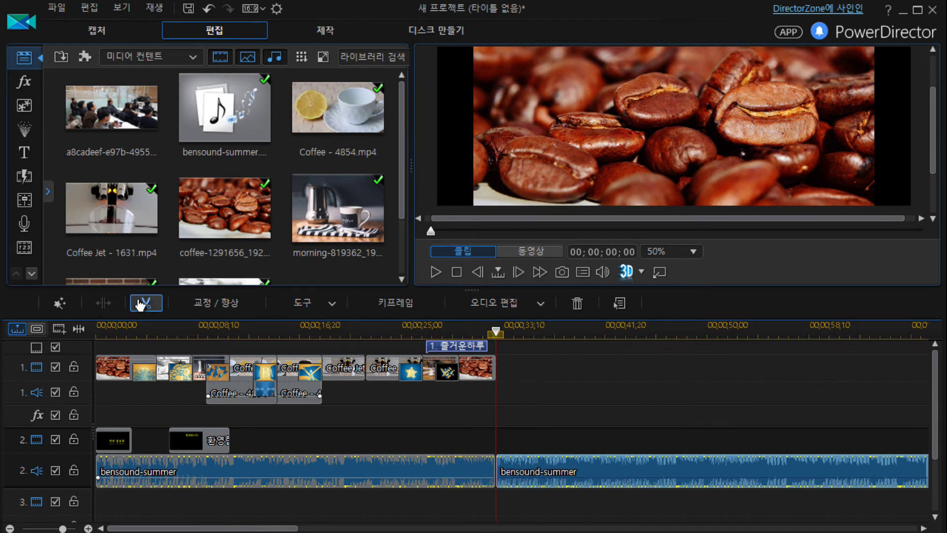
click(107, 303)
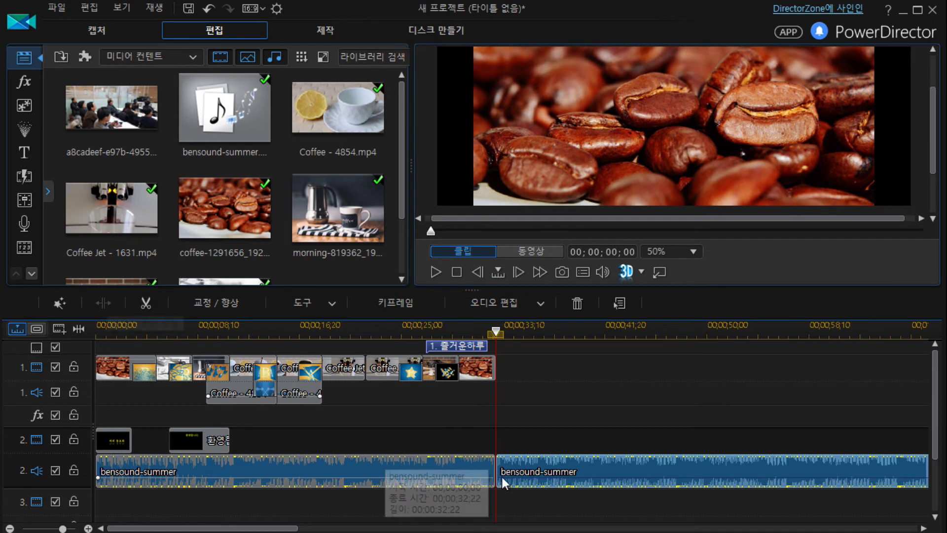
key(Delete)
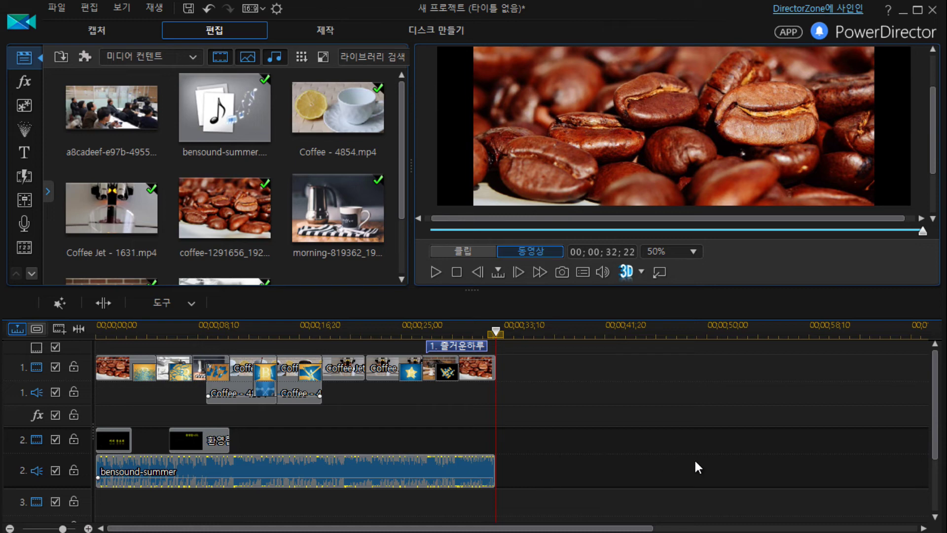
Step: Play the opening seconds of the movie with the trimmed music, and return the playhead to the start
drag(495, 331, 98, 353)
key(space)
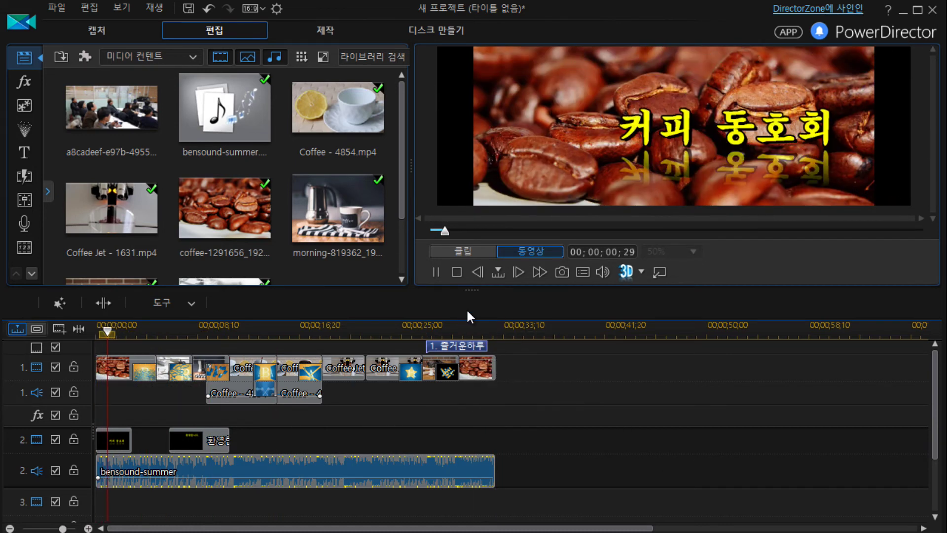
click(436, 271)
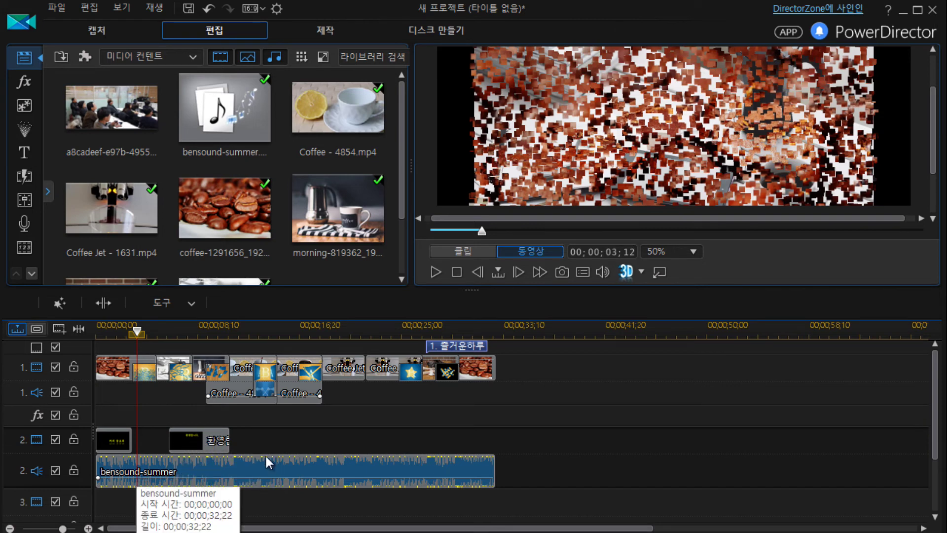
drag(137, 333, 90, 333)
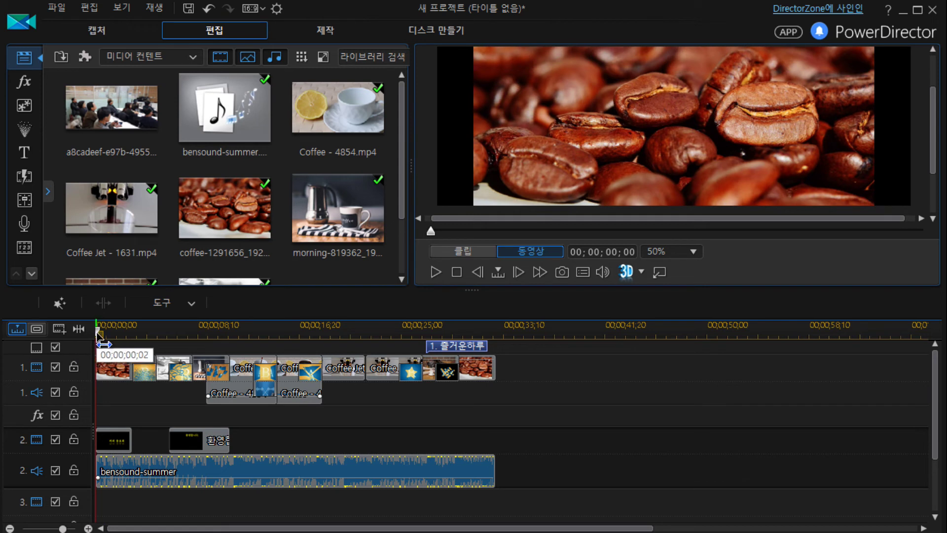
Step: Lower the Audio 2 volume to -4.4 dB in the audio mixer and play the opening seconds
click(23, 202)
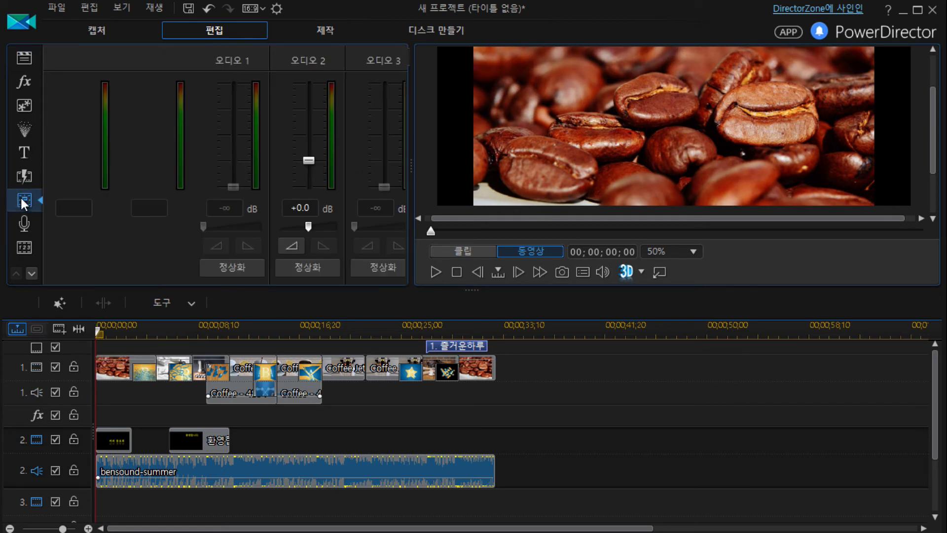
click(313, 163)
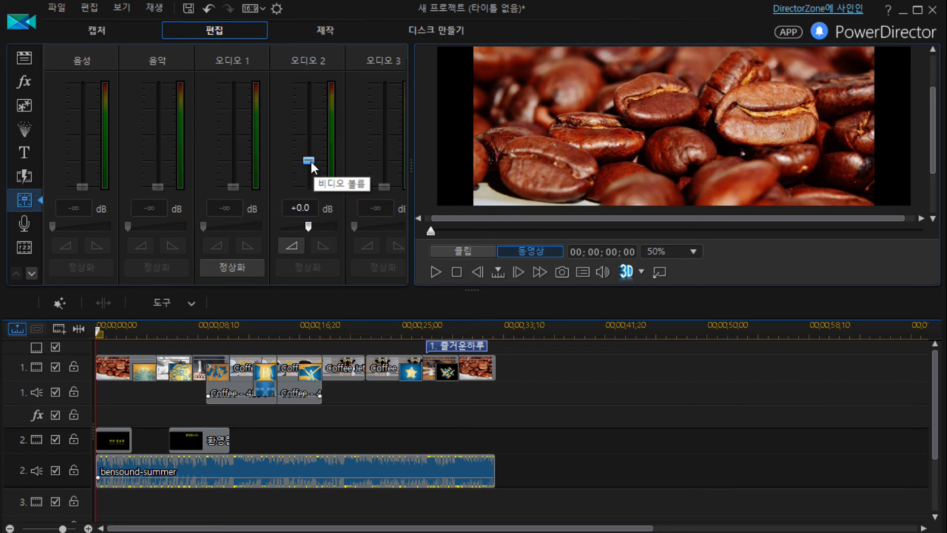
drag(310, 170, 309, 174)
key(space)
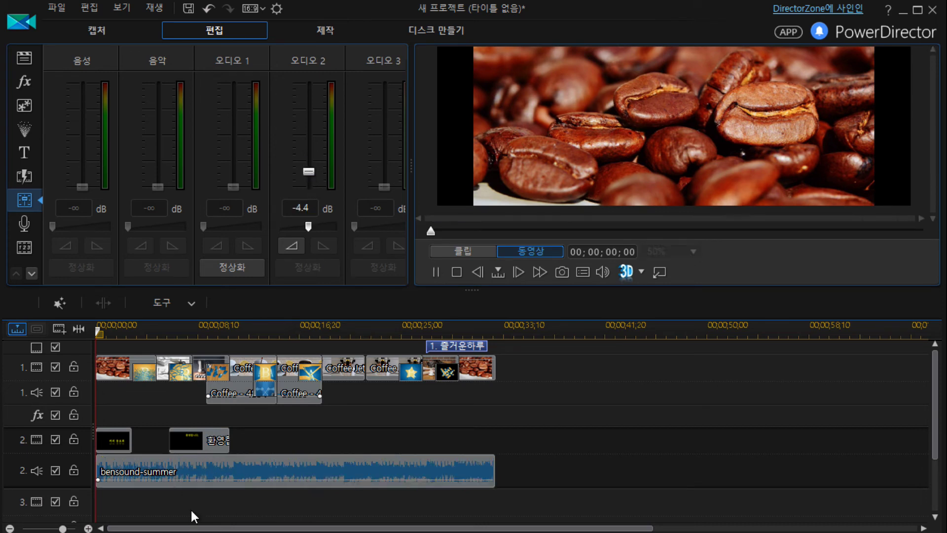
key(space)
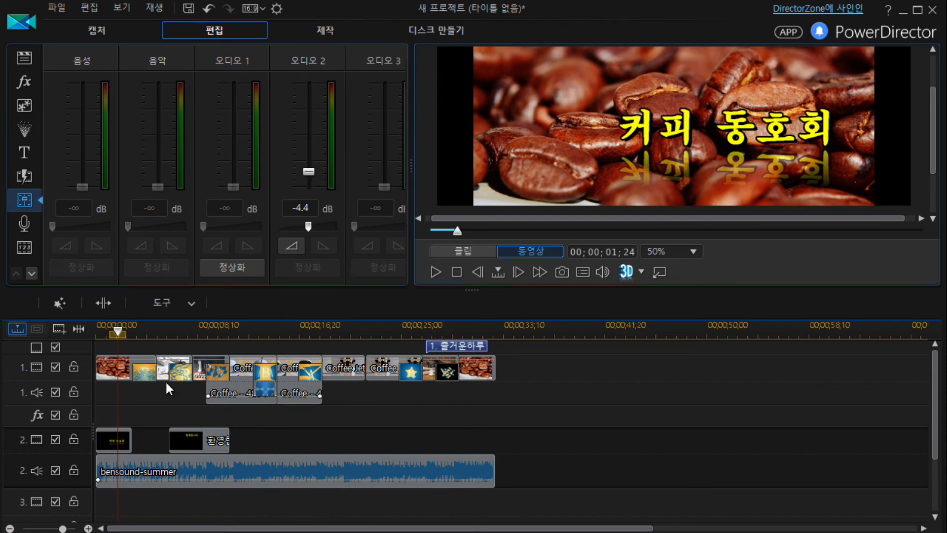
Step: Split the bensound-summer music where the first Coffee - 4854 clip begins, at 00;00;09;02
click(237, 390)
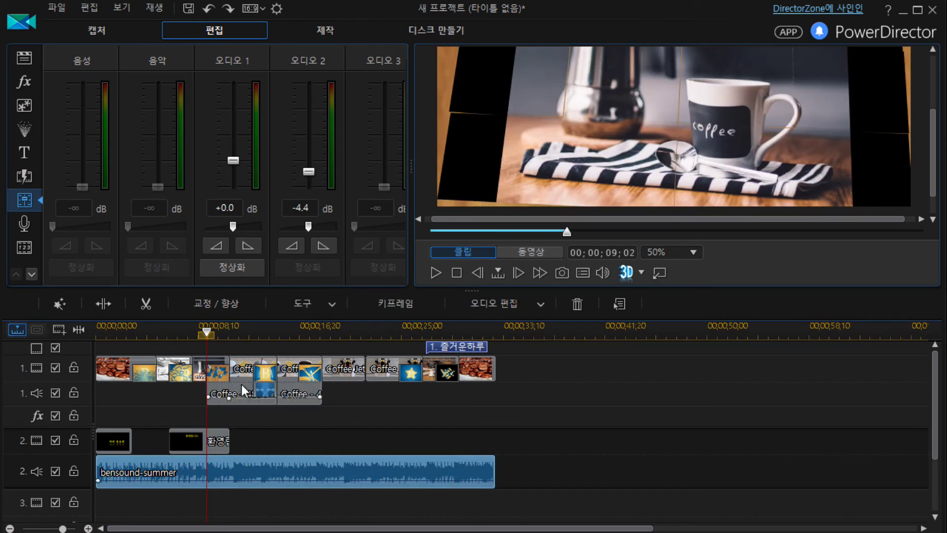
click(241, 384)
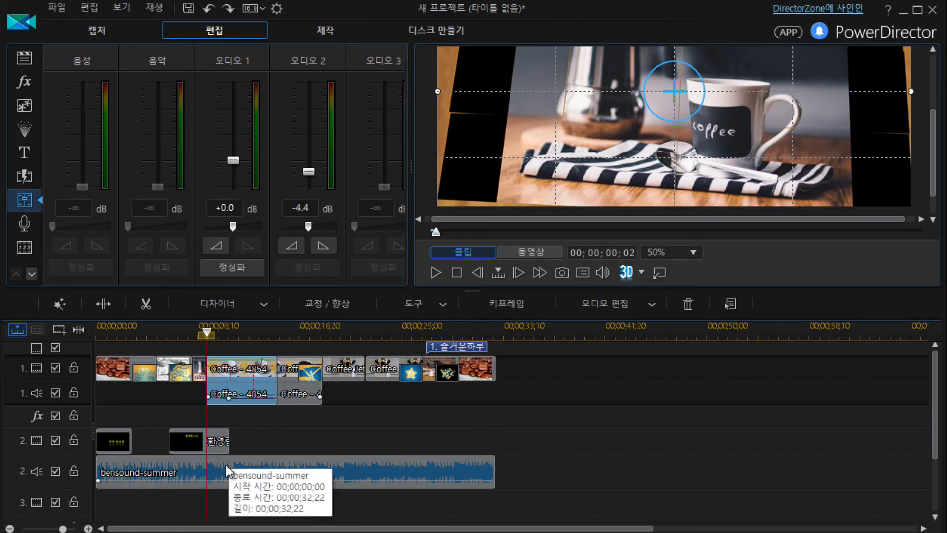
click(209, 368)
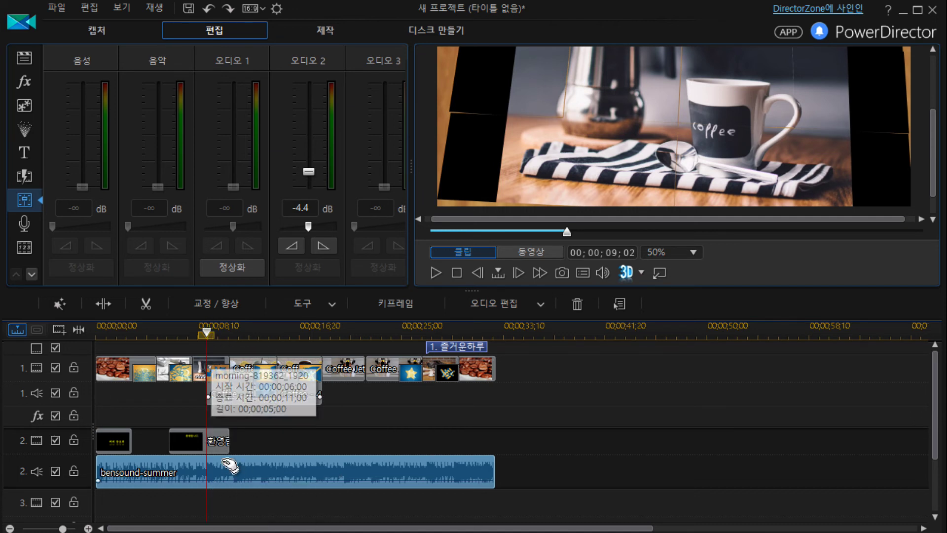
click(103, 303)
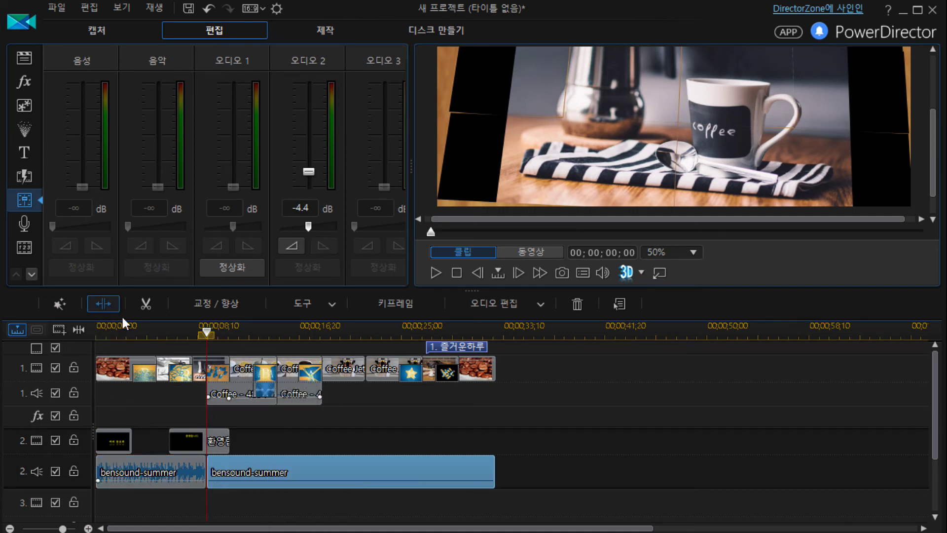
Step: Split the second bensound-summer section where the last Coffee - 4854 clip ends, at 00;00;18;17
drag(211, 330, 325, 345)
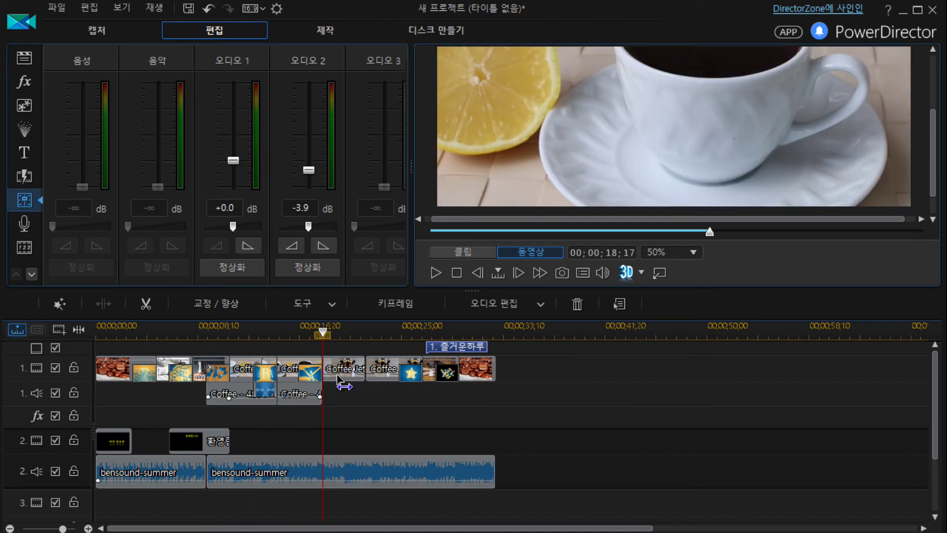
click(351, 477)
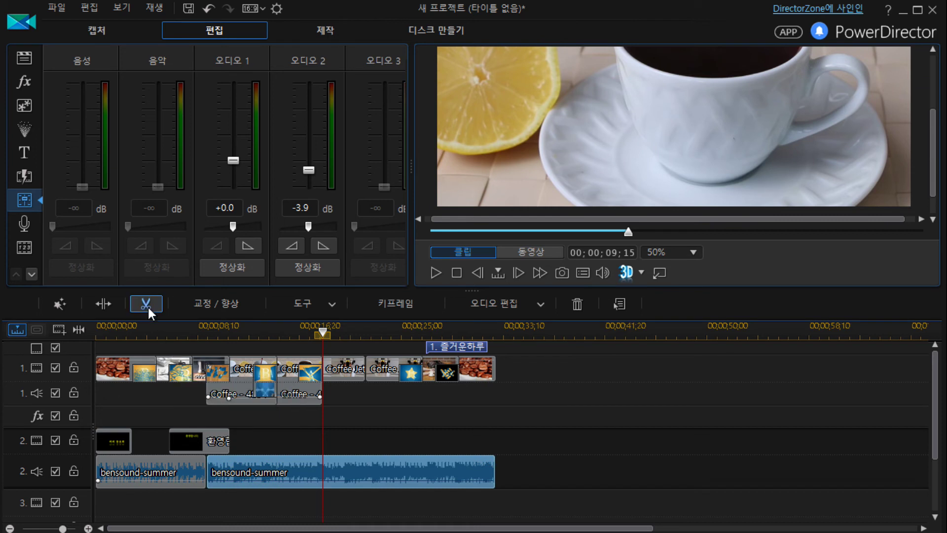
click(110, 305)
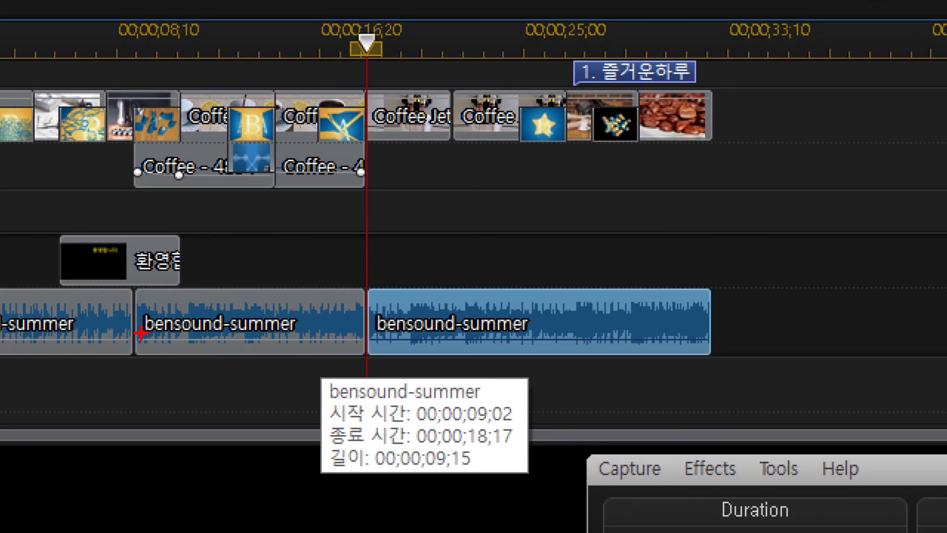
mouse_move(275, 388)
mouse_down()
mouse_move(222, 391)
mouse_move(155, 292)
mouse_move(320, 257)
mouse_move(321, 371)
mouse_move(269, 389)
mouse_up()
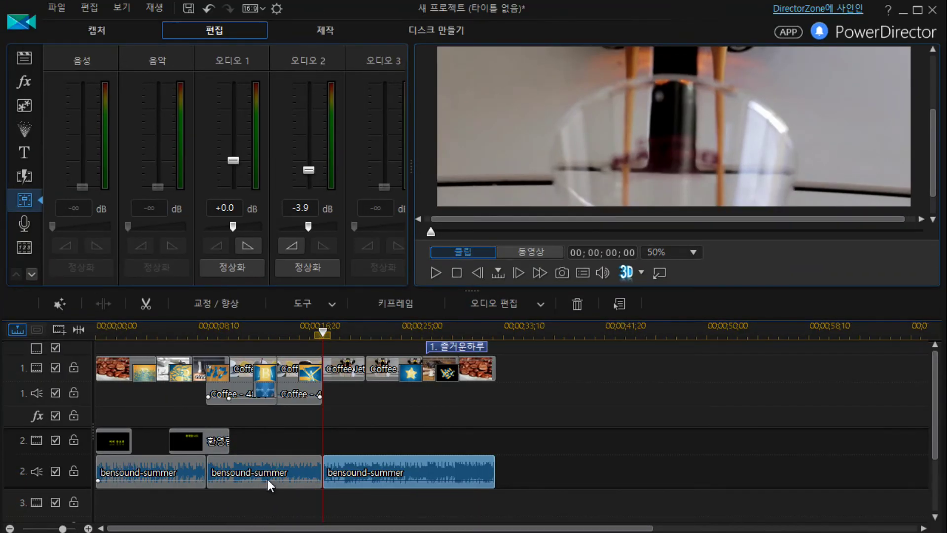
Step: Lower the volume of the middle bensound-summer section to -∞ dB in the audio mixer
click(254, 328)
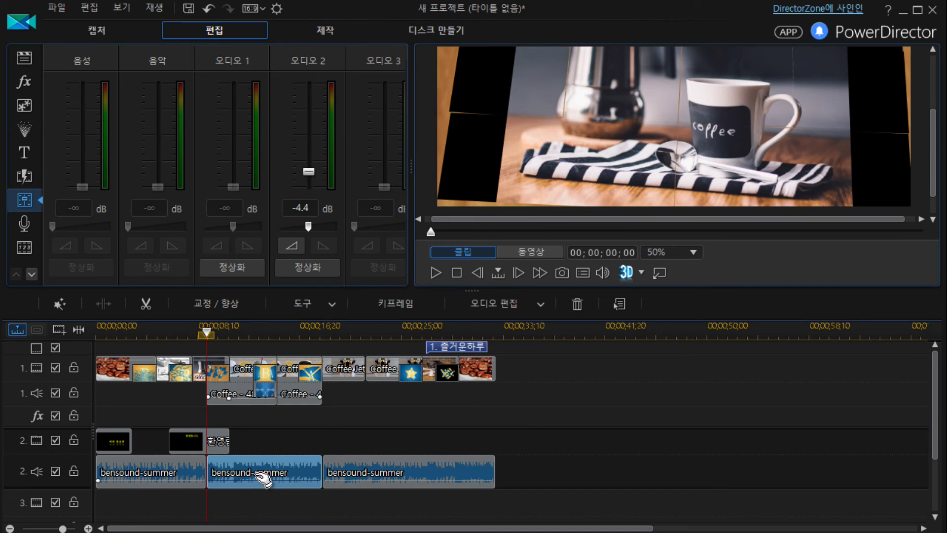
click(316, 176)
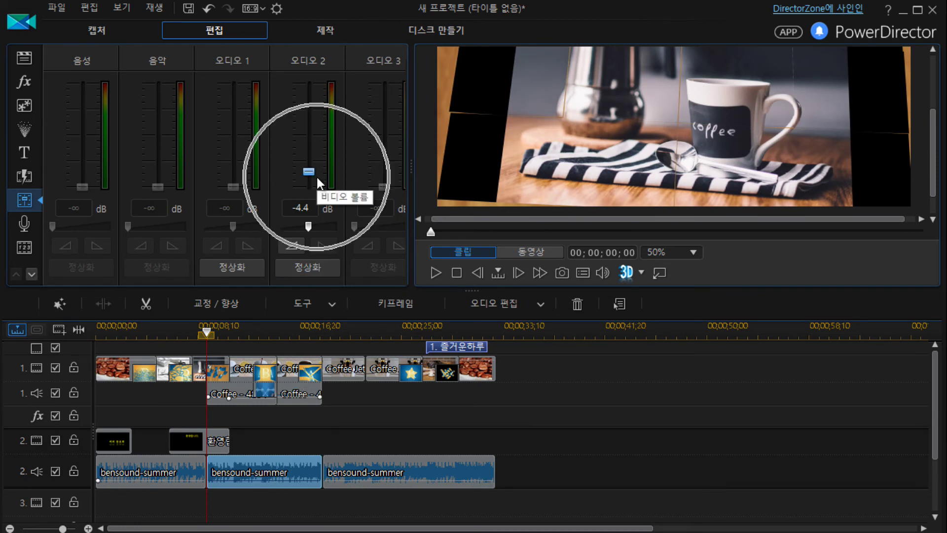
drag(310, 171, 312, 206)
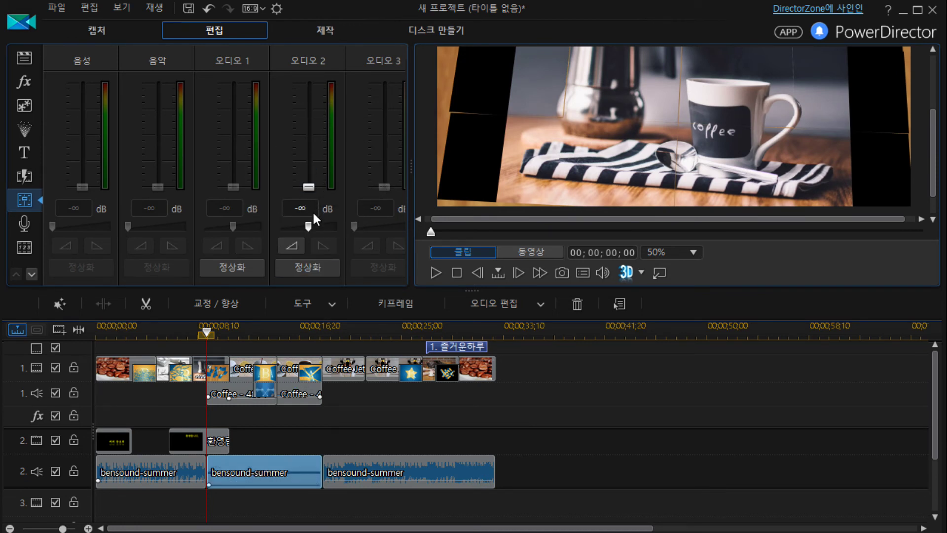
Step: Mute the middle bensound-summer section and play the movie from just before it
right_click(269, 476)
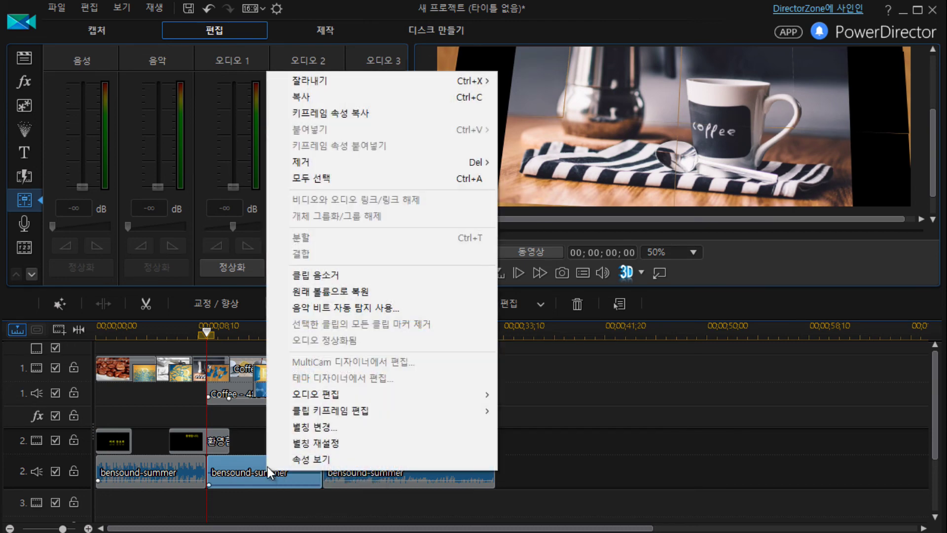
click(316, 279)
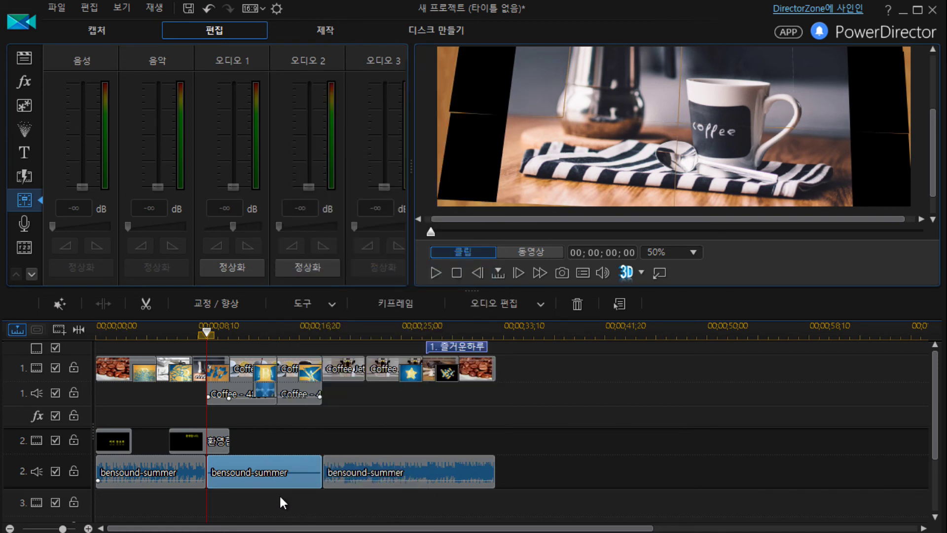
drag(207, 335, 199, 334)
key(space)
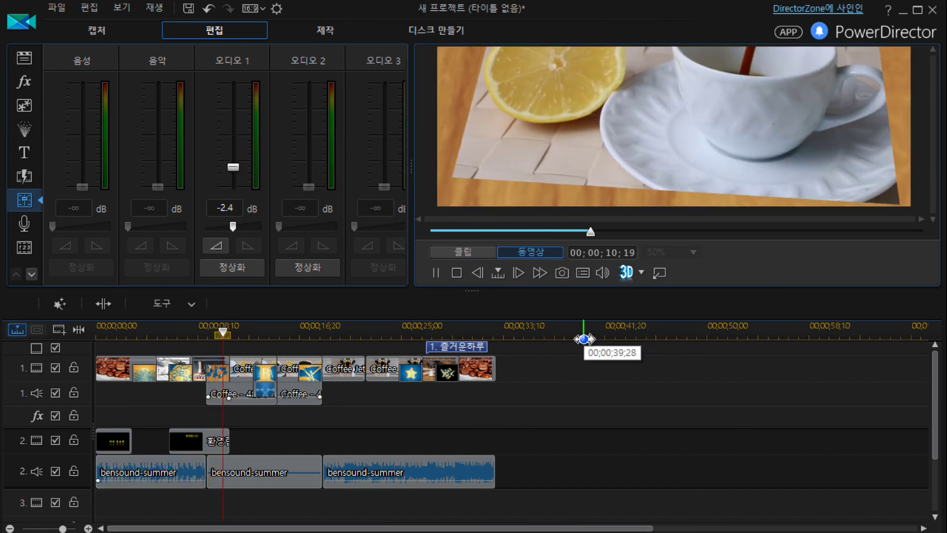
Step: Stop the playback, return the playhead to the start of the movie, and show the media library
key(space)
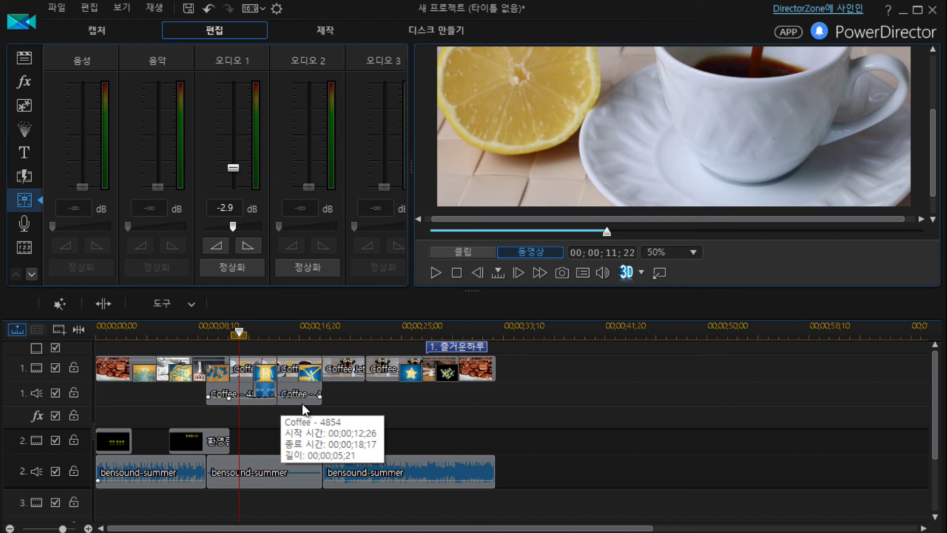
drag(244, 339, 84, 340)
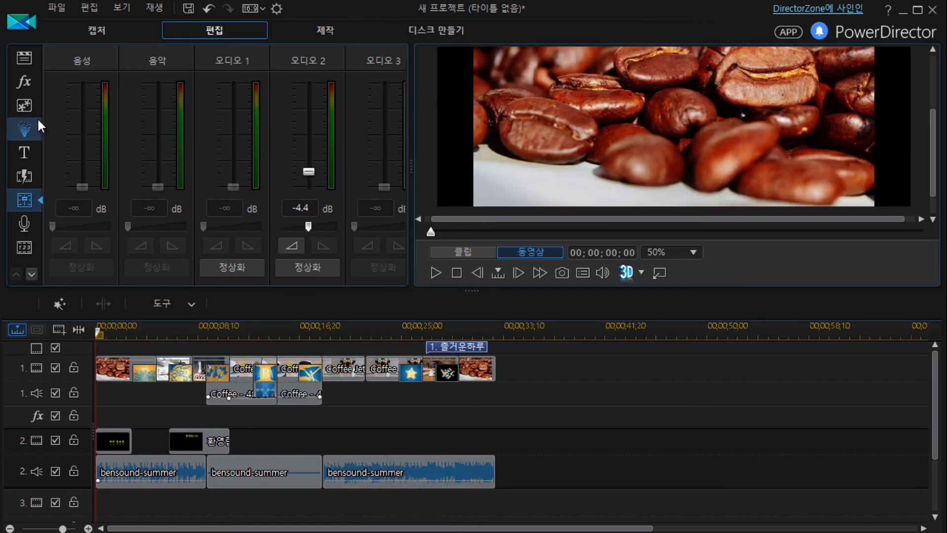
click(27, 60)
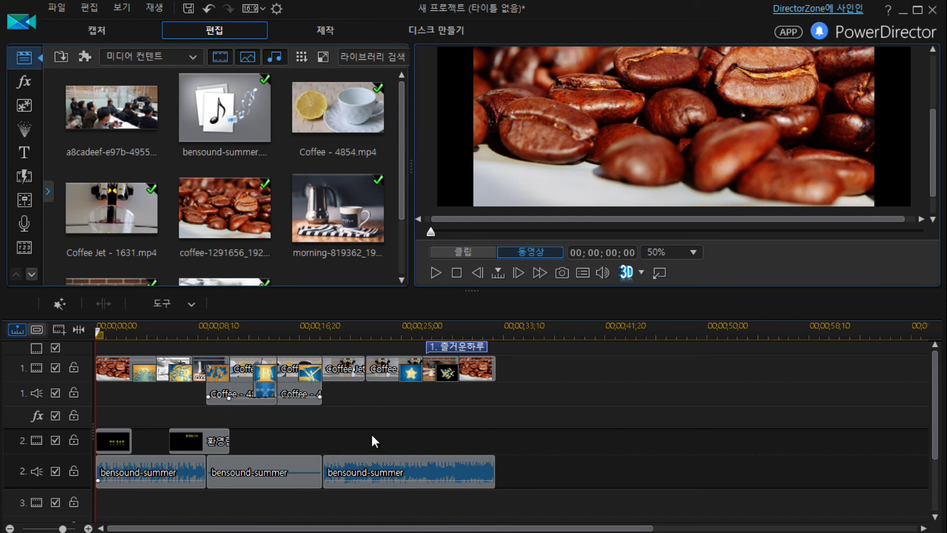
click(110, 368)
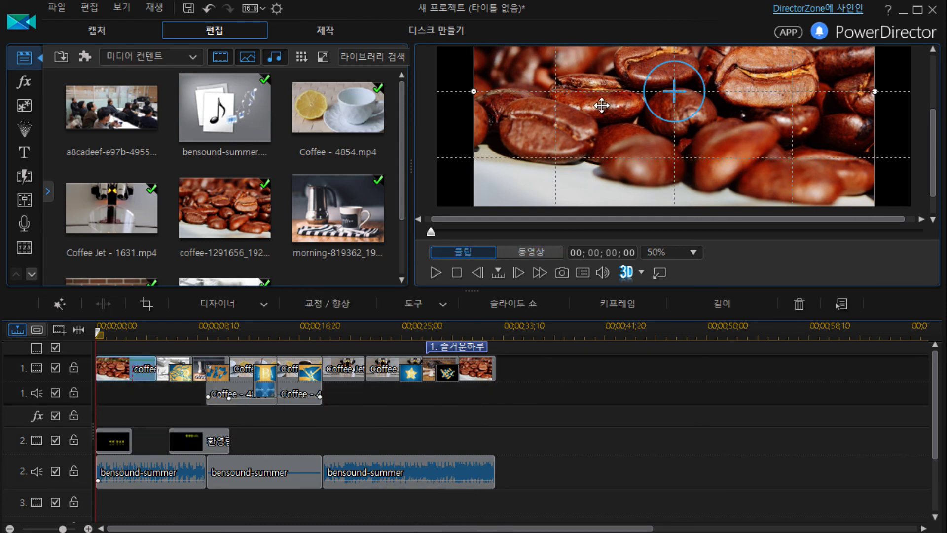
drag(925, 147, 932, 170)
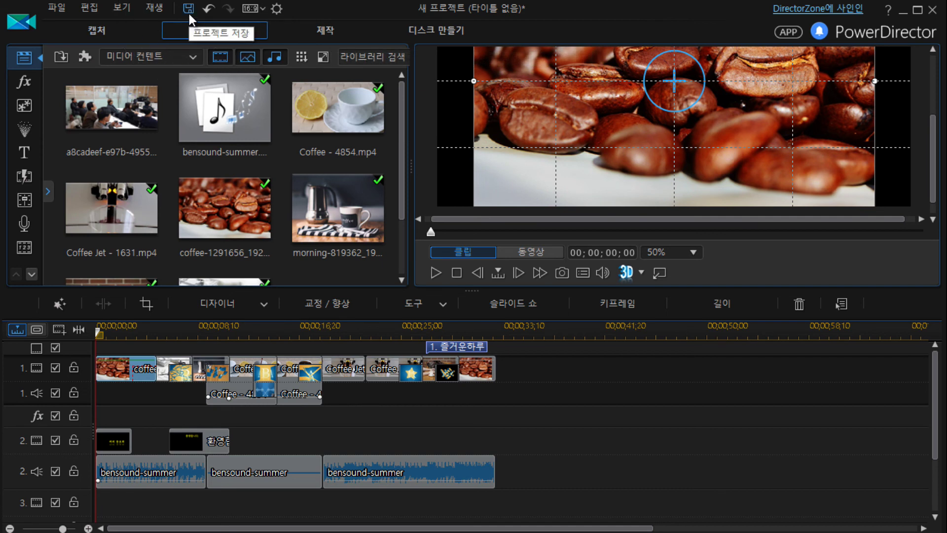
Step: Switch to video production and choose H.264 AVC with the MP4 container as the output file format
click(316, 29)
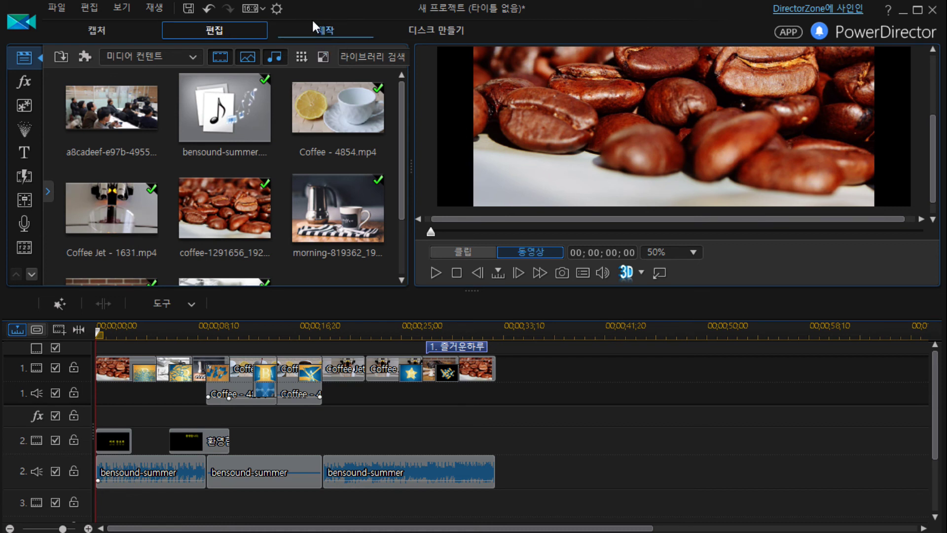
click(321, 33)
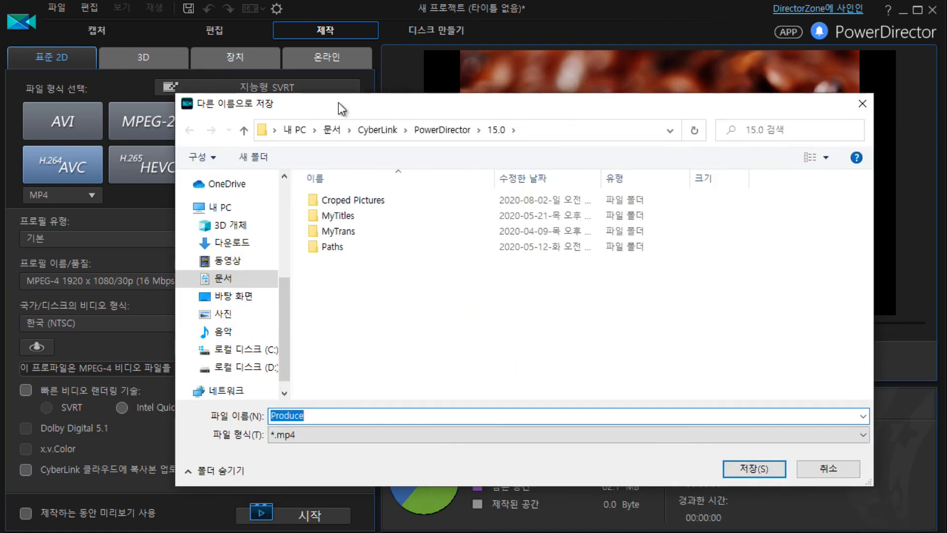
drag(338, 102, 946, 69)
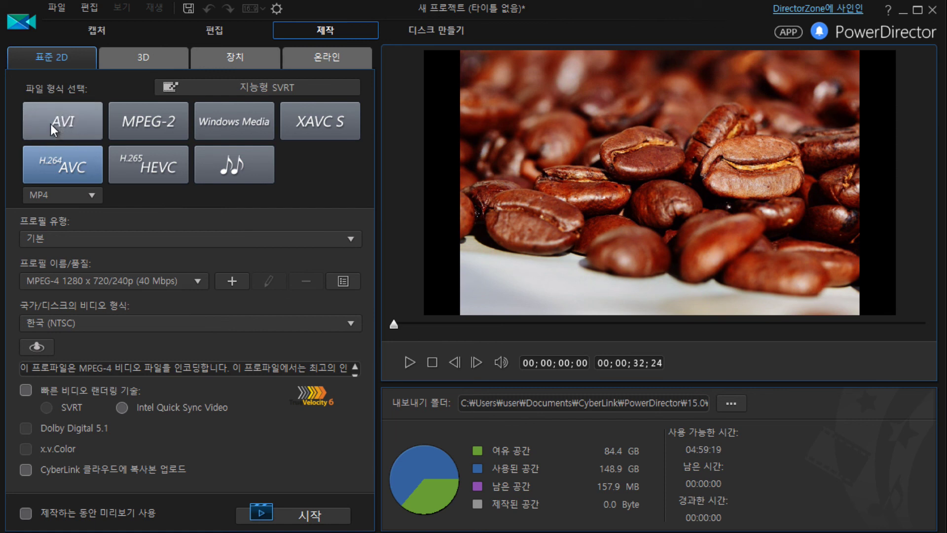
click(70, 119)
click(78, 170)
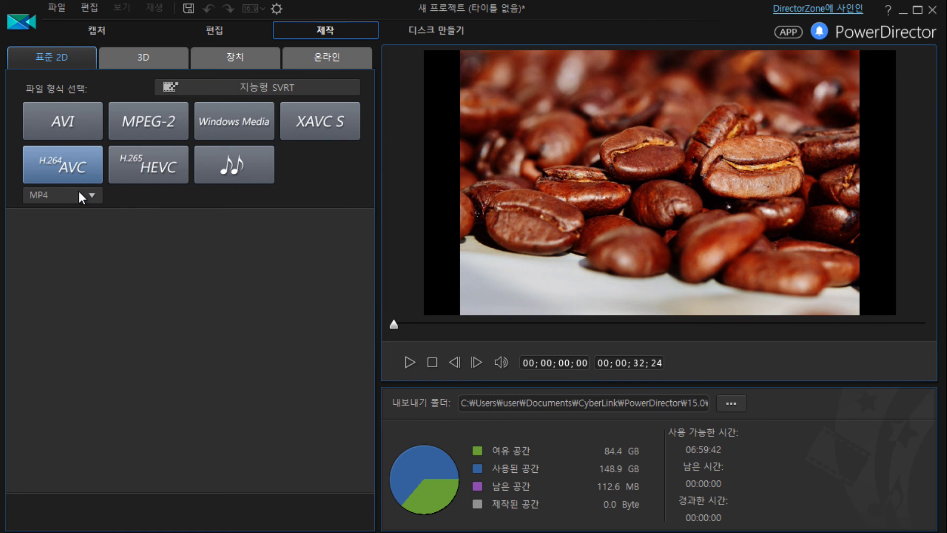
click(89, 197)
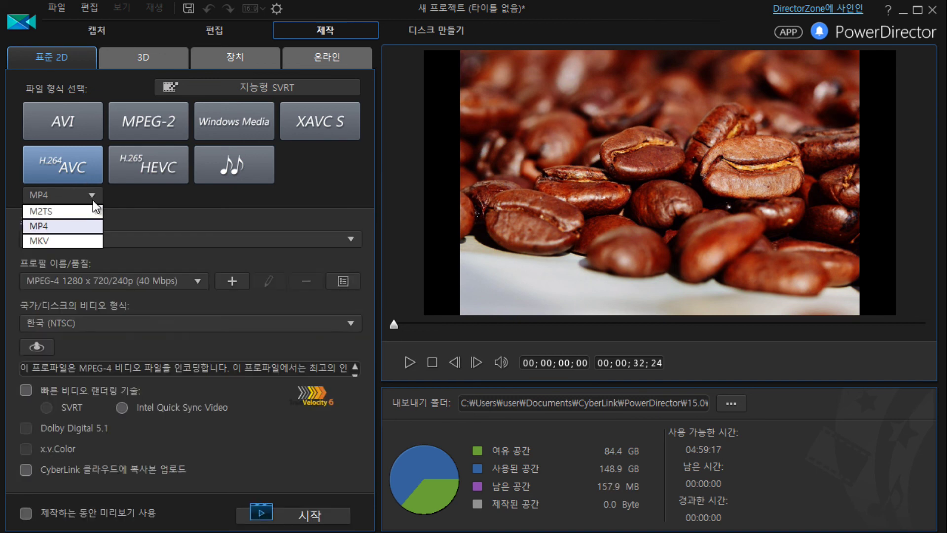
click(69, 226)
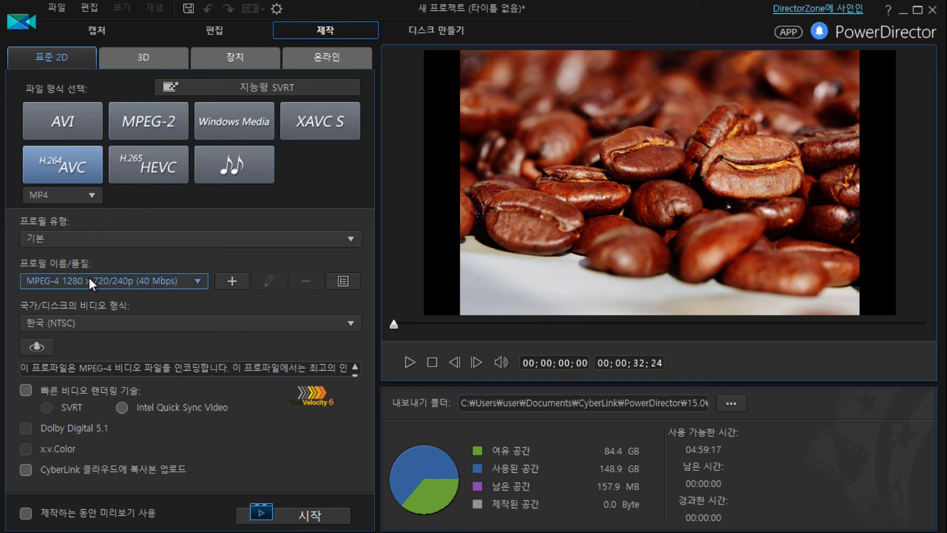
Step: Set the output profile quality to MPEG-4 1280 x 720/30p (16 Mbps) and return to editing the project
click(200, 279)
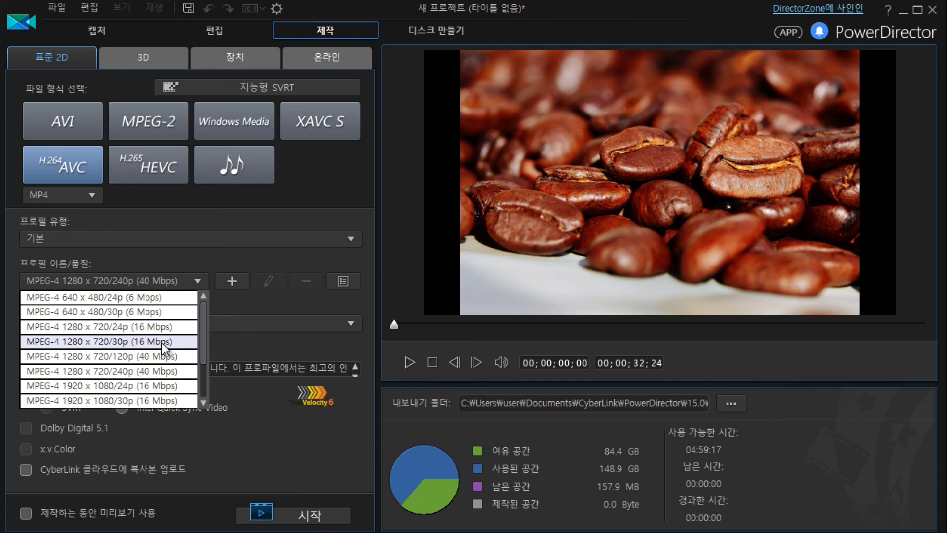
click(131, 340)
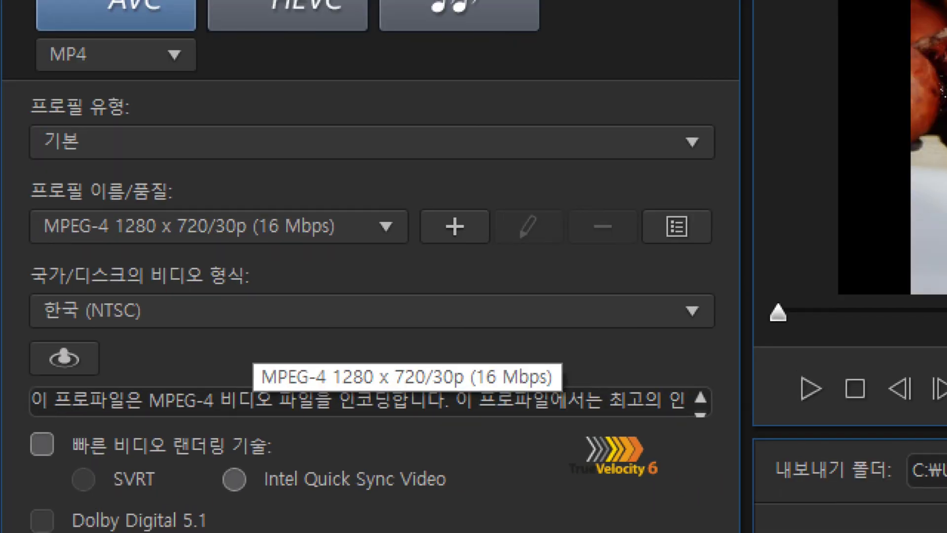
mouse_move(11, 174)
mouse_down()
mouse_move(286, 238)
mouse_move(419, 254)
mouse_up()
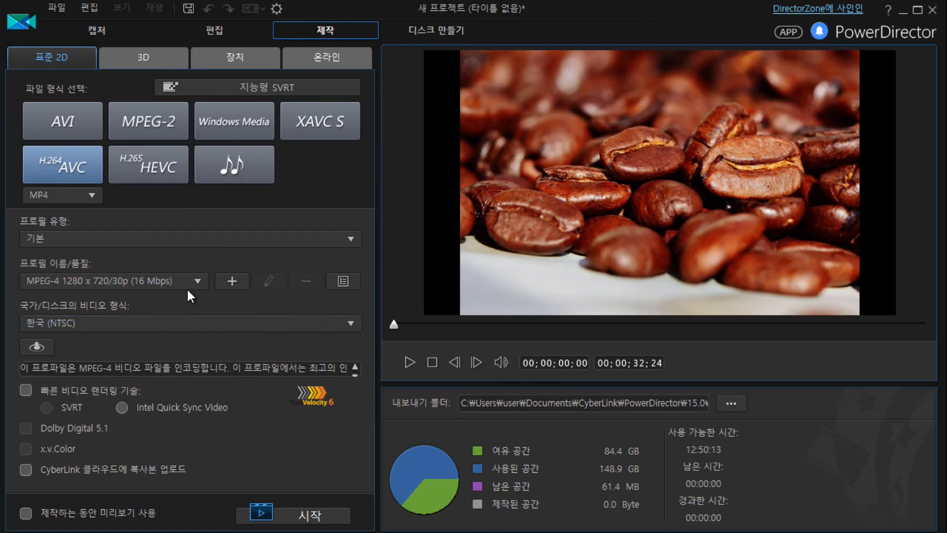
click(197, 280)
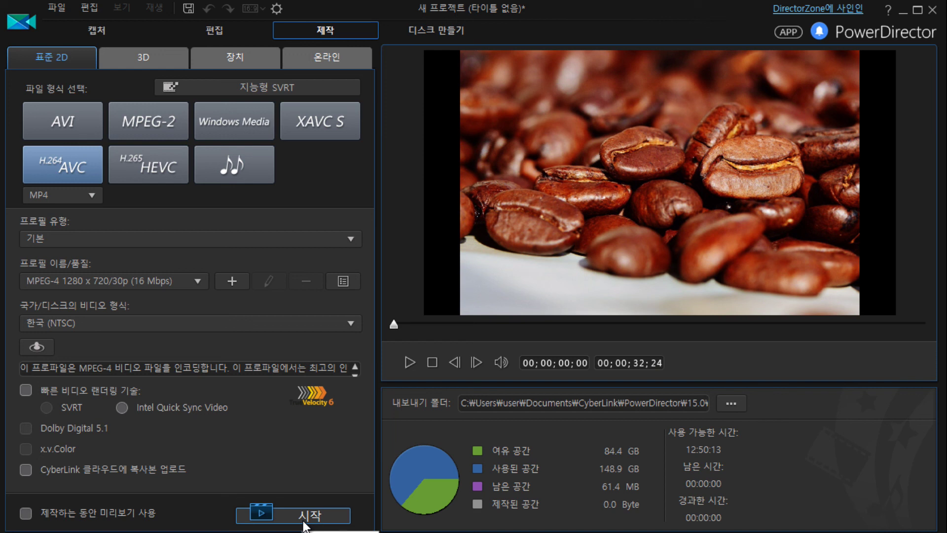
click(219, 31)
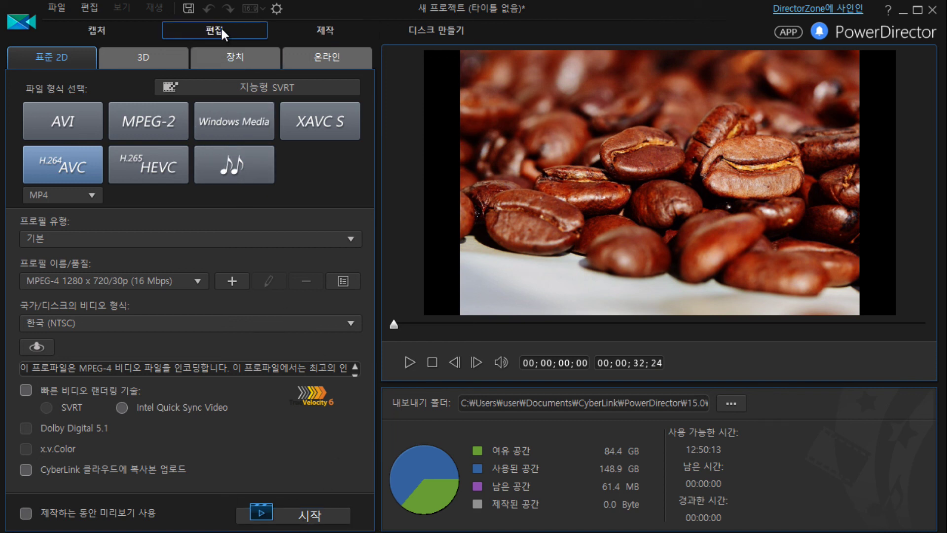